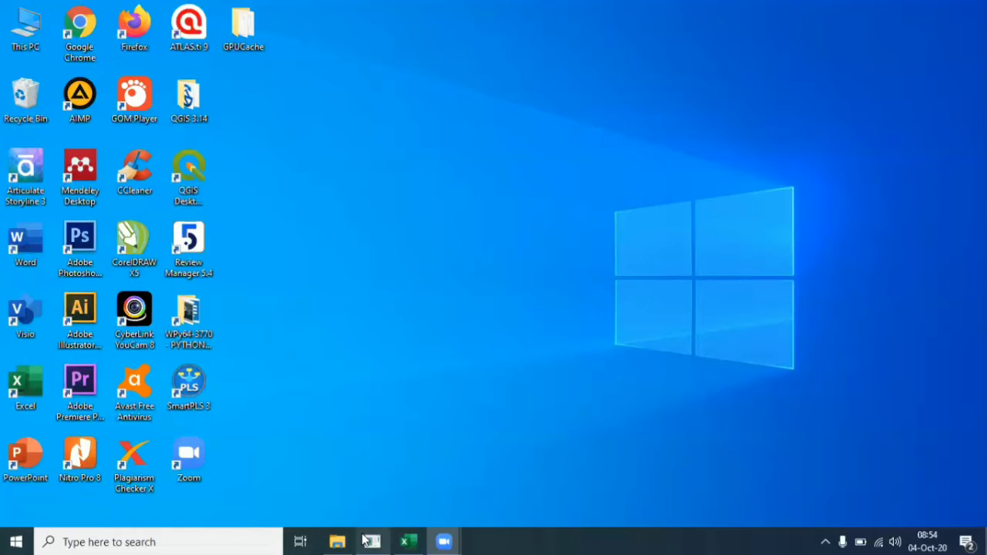
Step: Restore the SmartPLS window showing its workspace with seven existing projects
{"action": "mouse_move", "coordinate": [366, 541]}
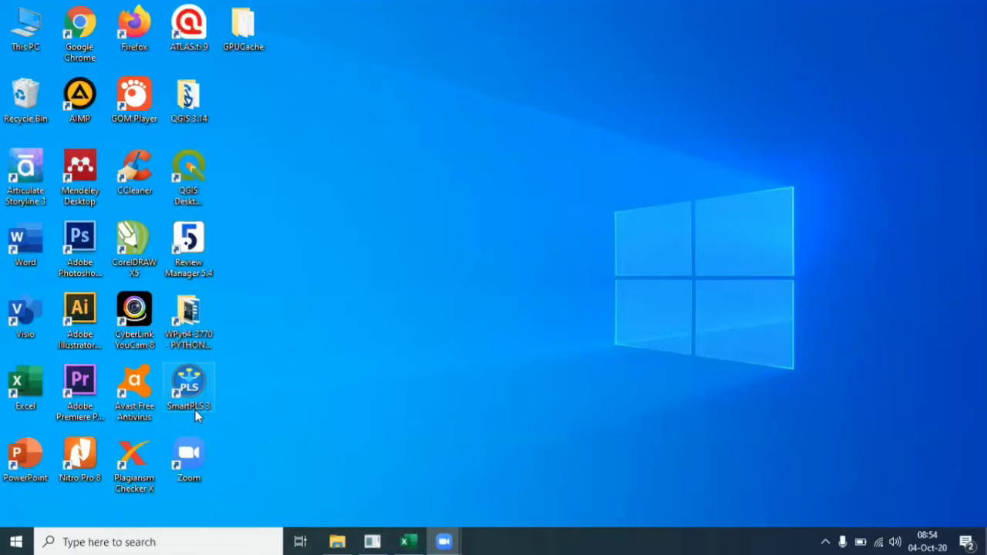
{"action": "left_click", "coordinate": [382, 543]}
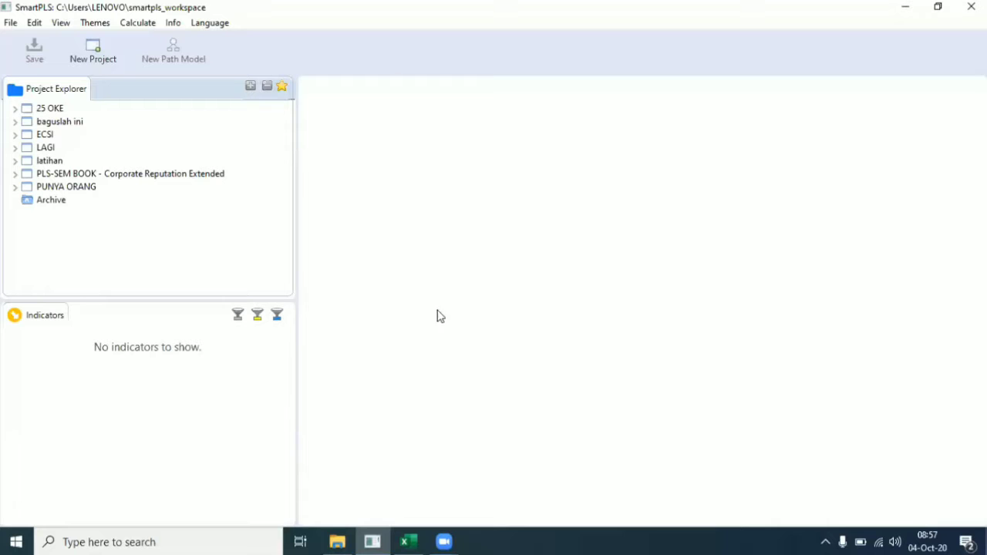
Step: In the SAMPEL 3 kuisioner workbook, inspect the EPDS and Stres headers and items A1–A10
{"action": "left_click", "coordinate": [406, 541]}
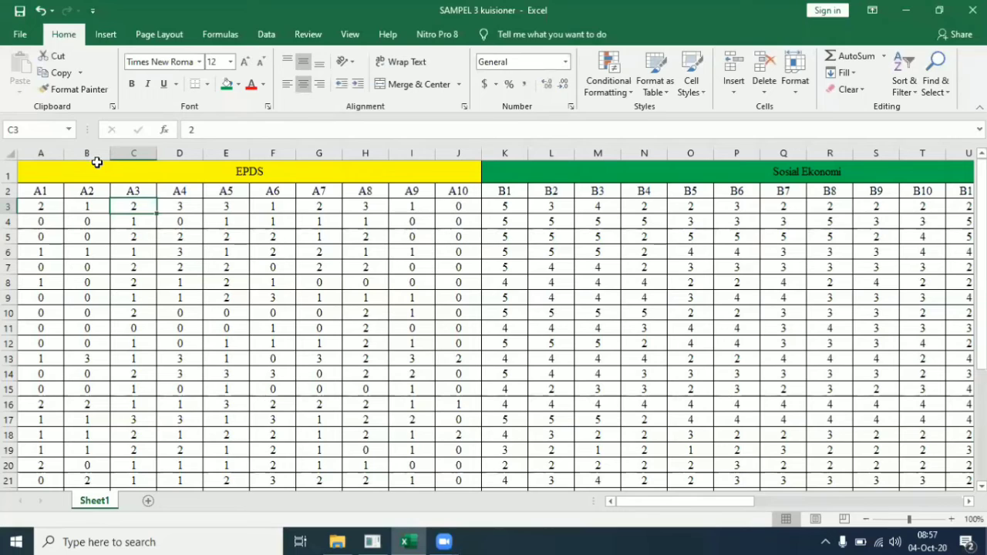
{"action": "left_click", "coordinate": [109, 171]}
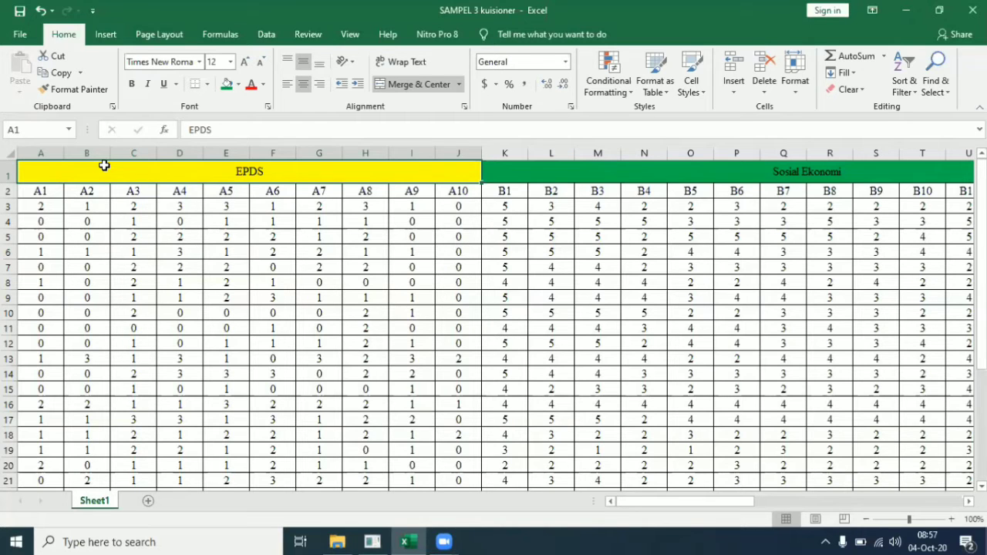
{"action": "key", "text": "Right"}
{"action": "key", "text": "Right"}
{"action": "key", "text": "Right"}
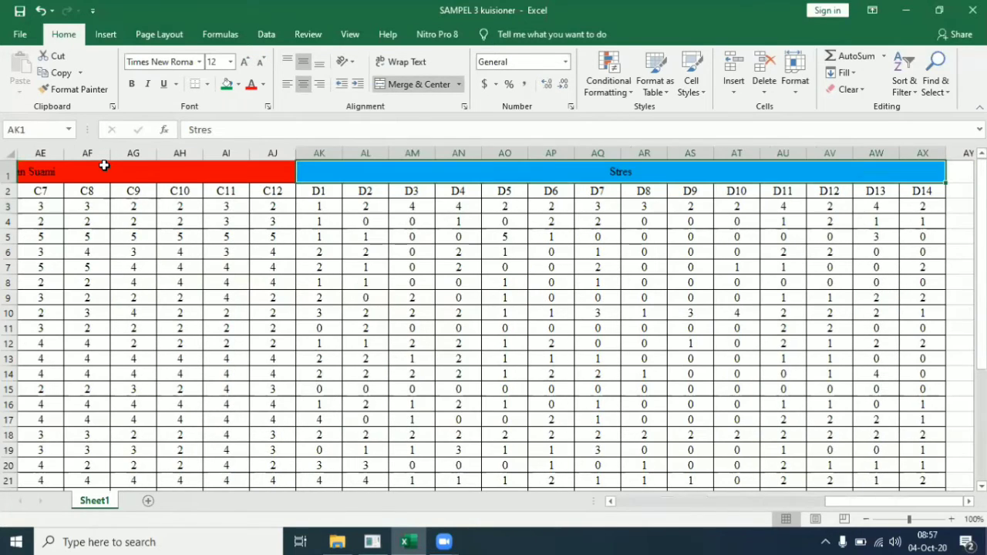
{"action": "key", "text": "Left"}
{"action": "key", "text": "Left"}
{"action": "key", "text": "Left"}
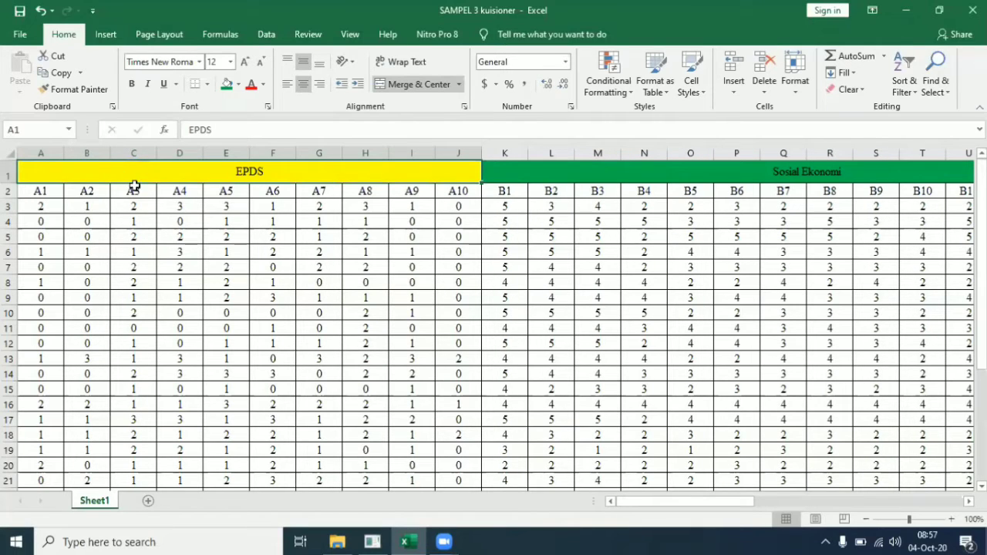
{"action": "left_click", "coordinate": [498, 195]}
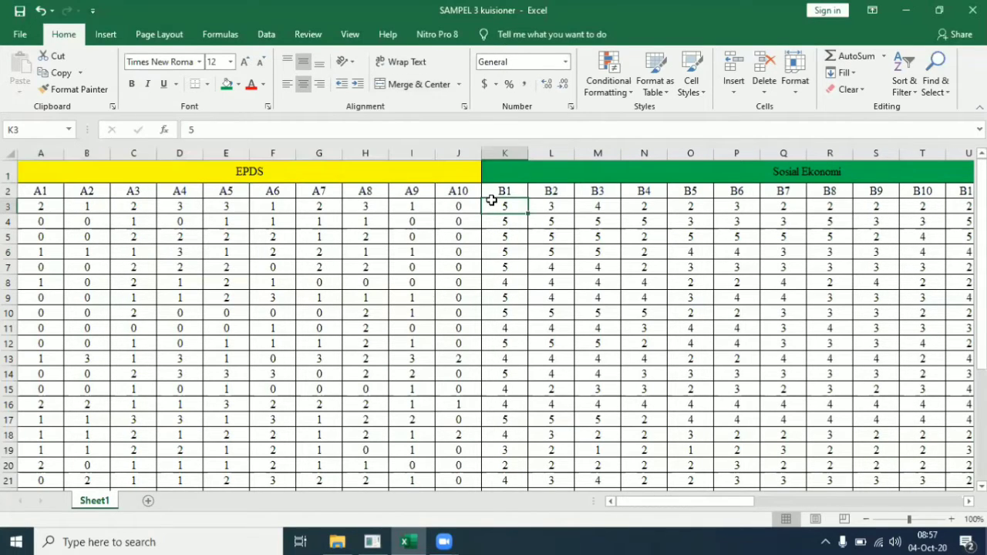
{"action": "left_click", "coordinate": [442, 190]}
{"action": "left_click", "coordinate": [281, 195]}
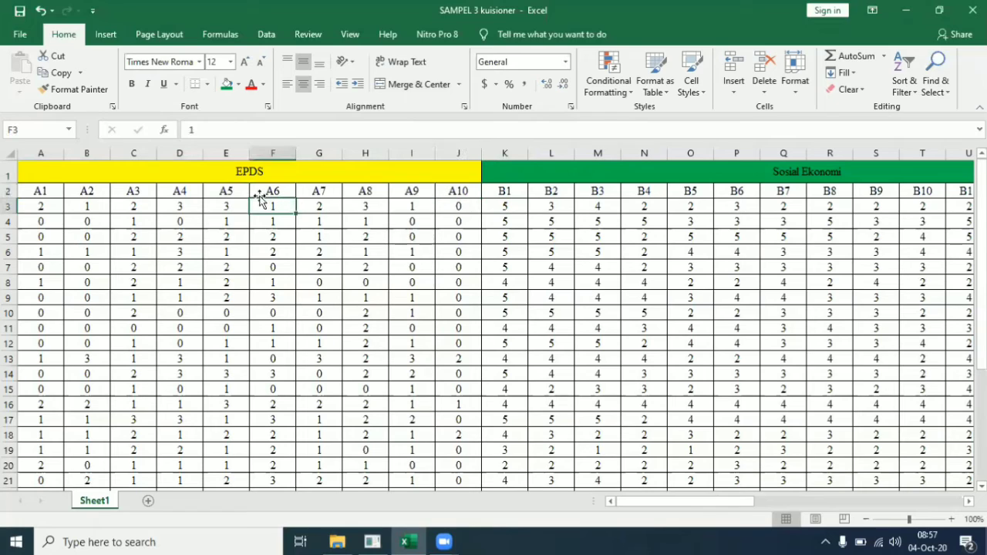
{"action": "left_click", "coordinate": [186, 189]}
{"action": "left_click", "coordinate": [73, 192]}
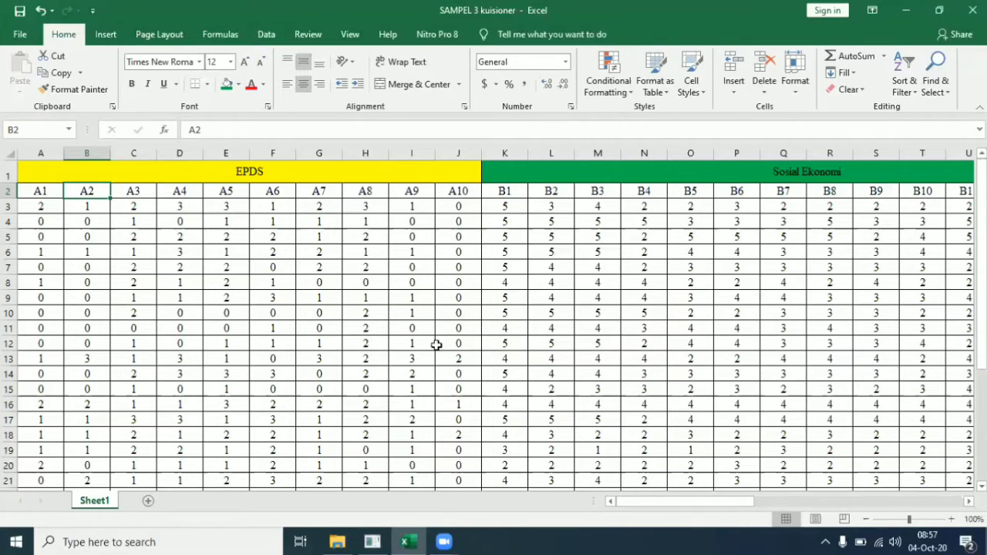
Step: Create a new SmartPLS project named 'Olah data 1'
{"action": "left_click", "coordinate": [907, 13]}
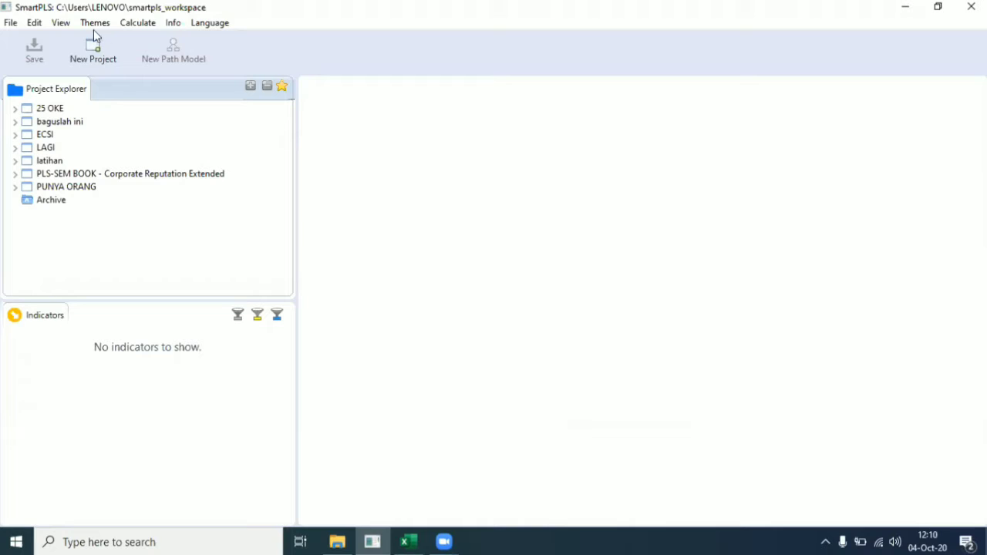
{"action": "left_click", "coordinate": [97, 54]}
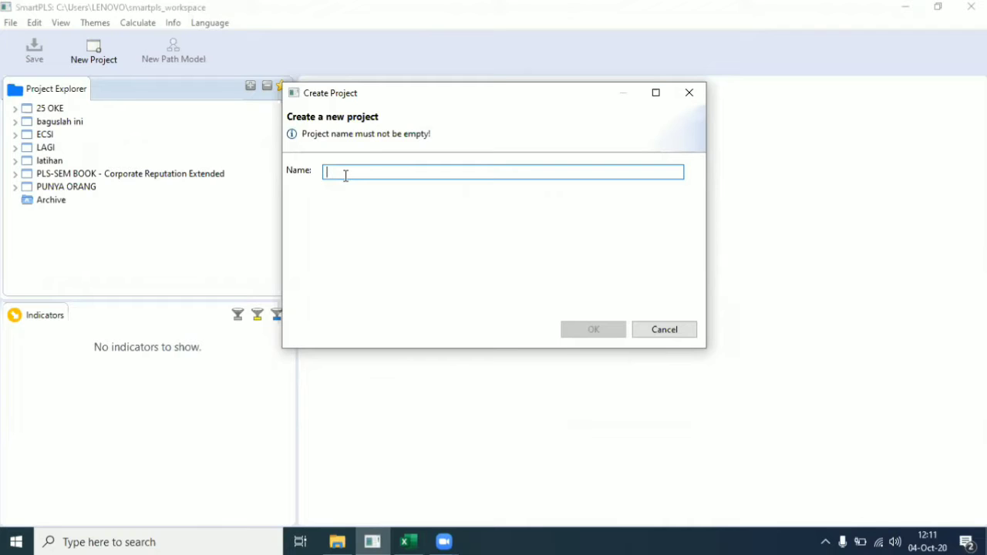
{"action": "type", "text": "O"}
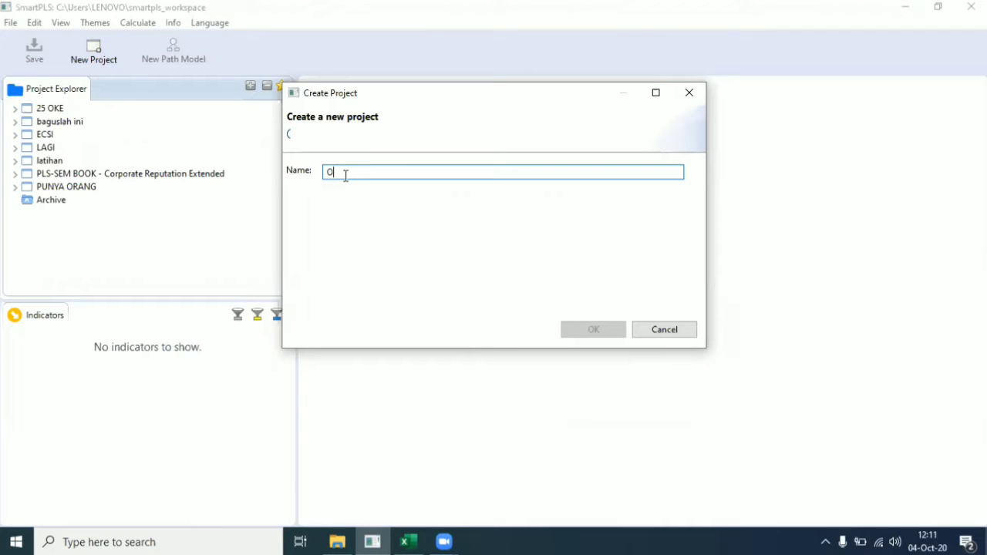
{"action": "type", "text": "lah data 1"}
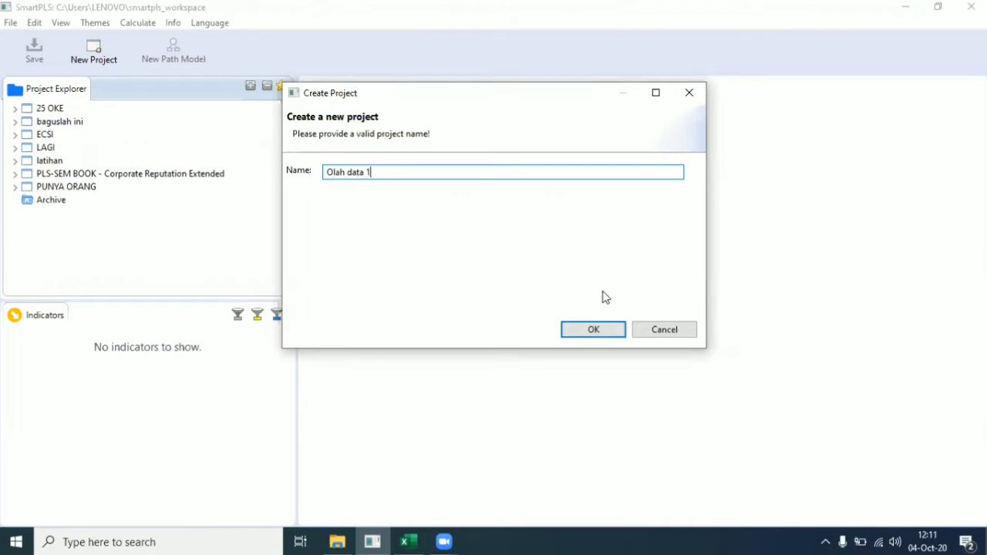
{"action": "left_click", "coordinate": [594, 330]}
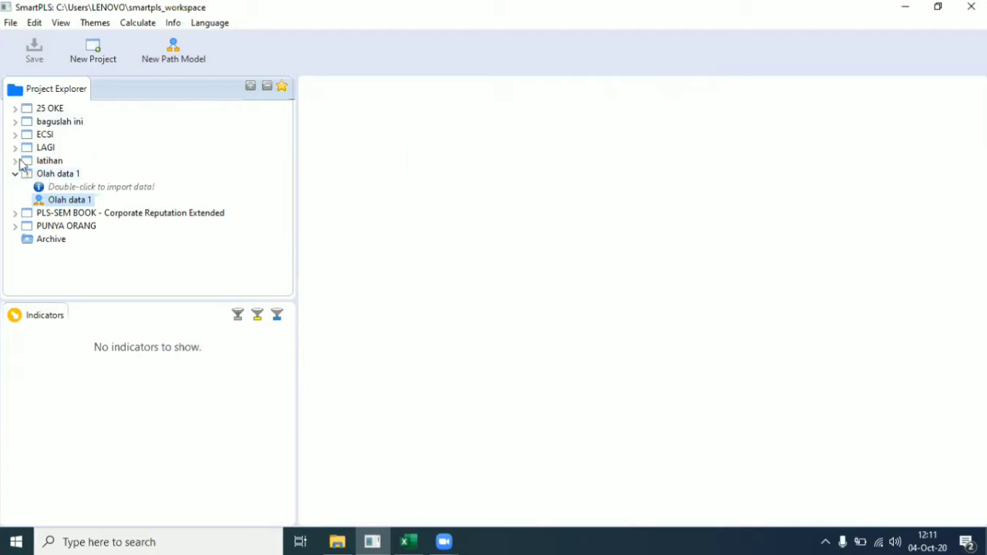
Step: Choose SAMPEL 3 from the Documents folder as the project's data file
{"action": "double_click", "coordinate": [52, 189]}
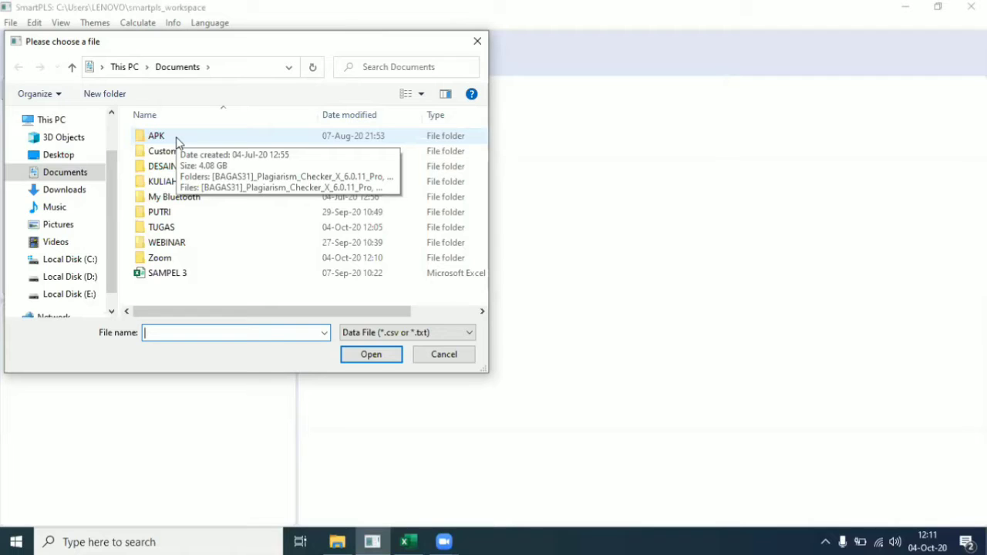
{"action": "left_click", "coordinate": [169, 278]}
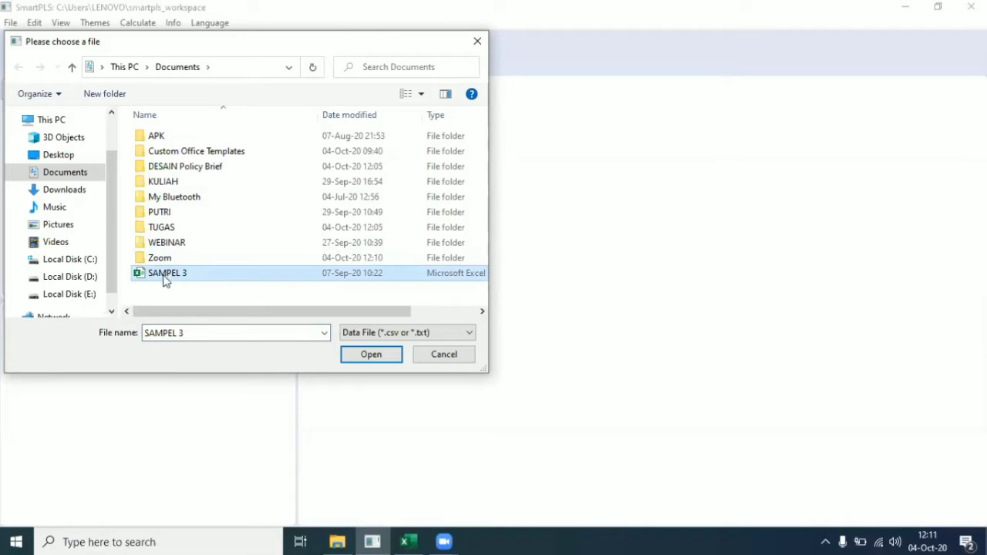
{"action": "left_click", "coordinate": [166, 280]}
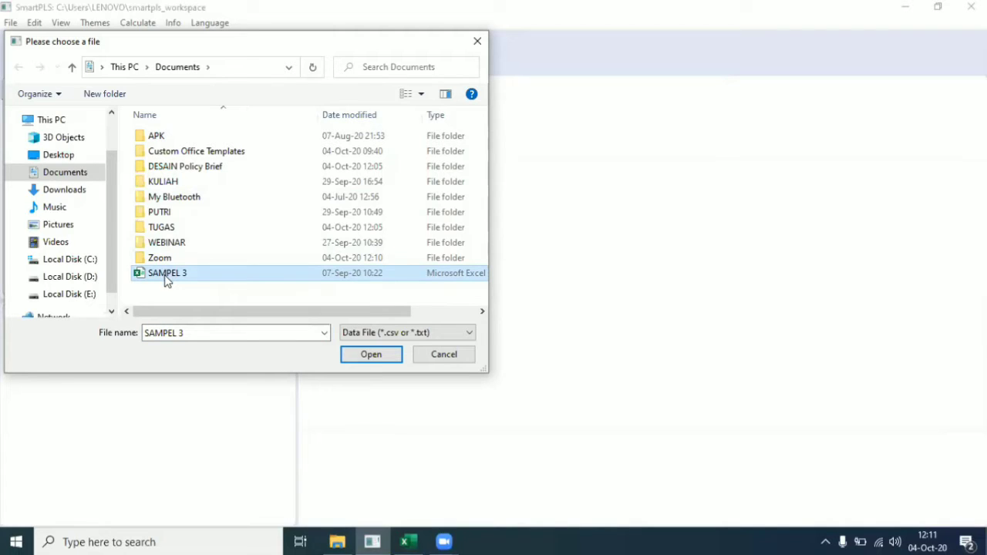
{"action": "left_click", "coordinate": [337, 278]}
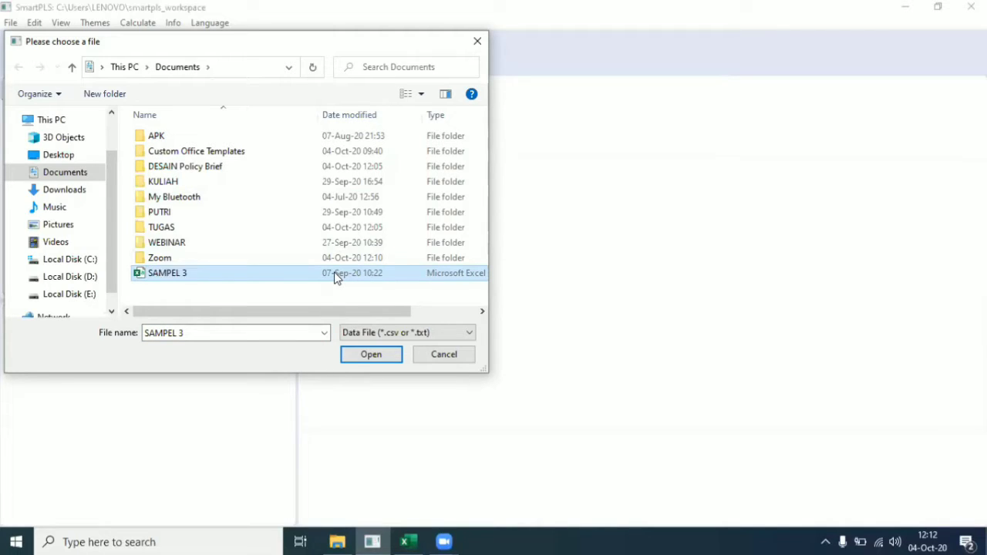
{"action": "left_click", "coordinate": [359, 363]}
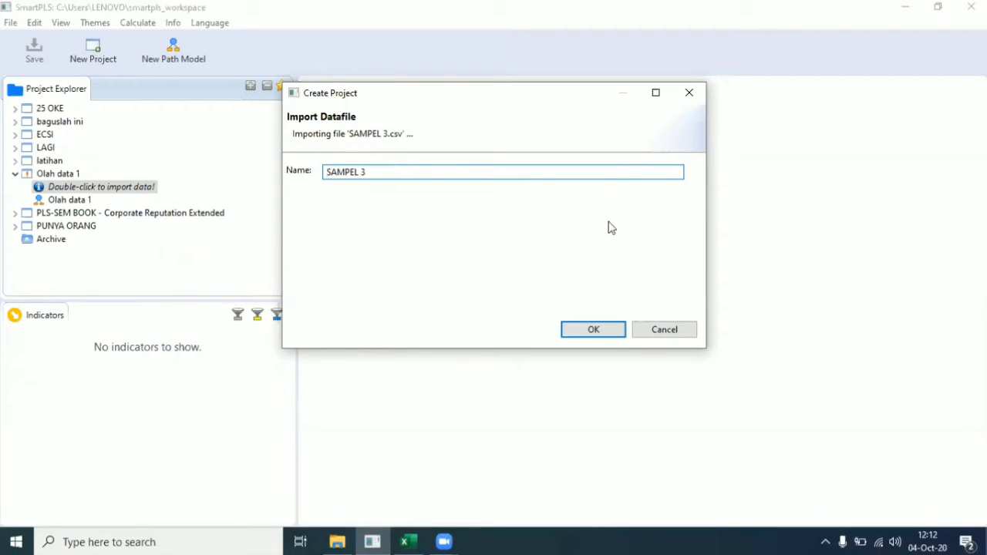
Step: Import the data as SAMPEL 3, review its 30 records and 50 indicator statistics, and select the Olah data 1 model
{"action": "left_click", "coordinate": [581, 330]}
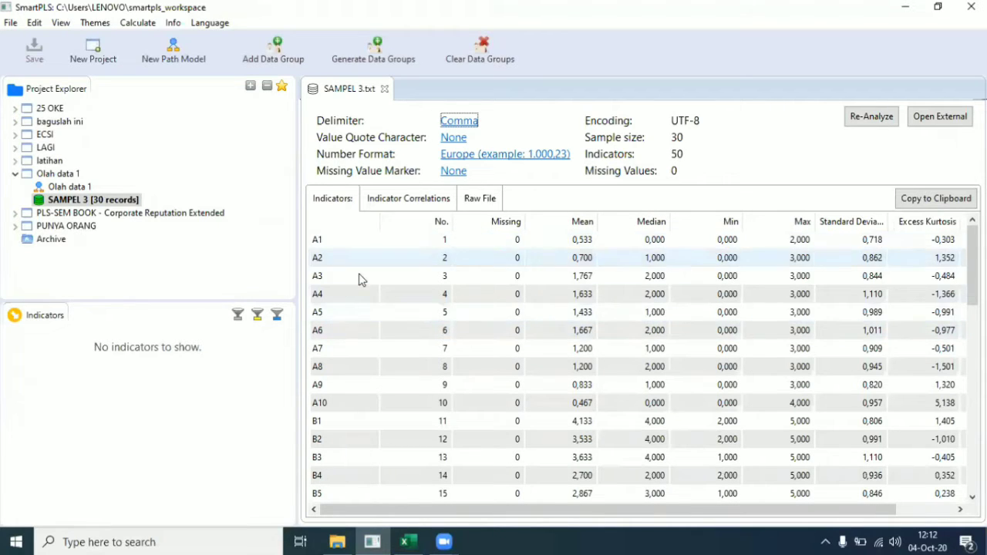
{"action": "scroll", "coordinate": [672, 260], "scroll_direction": "down", "scroll_amount": 6}
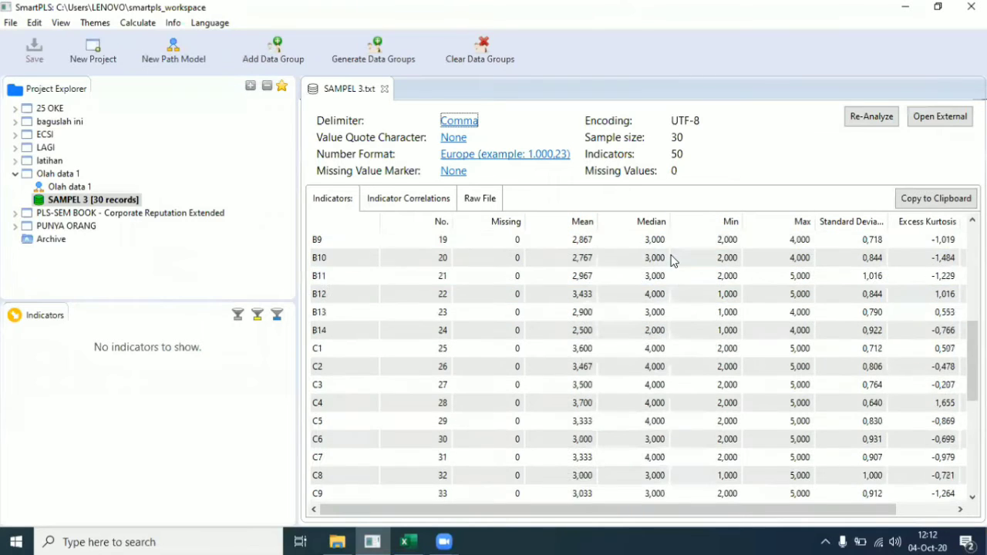
{"action": "scroll", "coordinate": [669, 255], "scroll_direction": "up", "scroll_amount": 6}
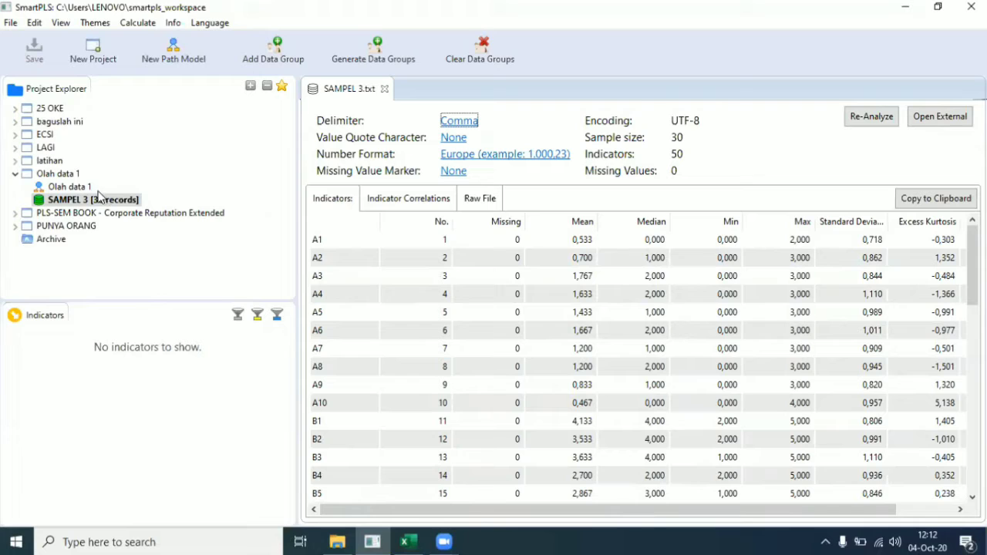
{"action": "left_click", "coordinate": [100, 198]}
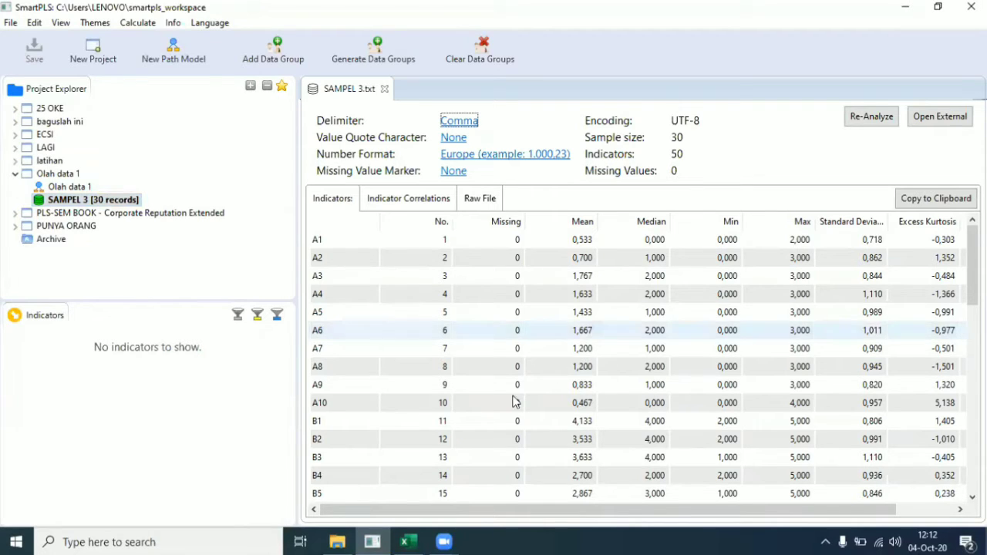
{"action": "scroll", "coordinate": [648, 320], "scroll_direction": "down", "scroll_amount": 10}
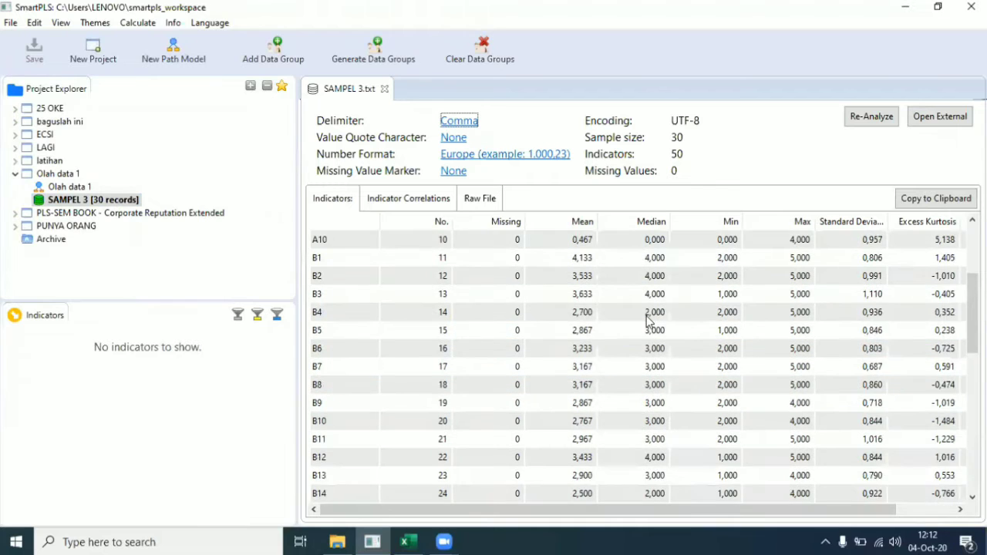
{"action": "scroll", "coordinate": [648, 320], "scroll_direction": "up", "scroll_amount": 5}
{"action": "scroll", "coordinate": [648, 320], "scroll_direction": "up", "scroll_amount": 5}
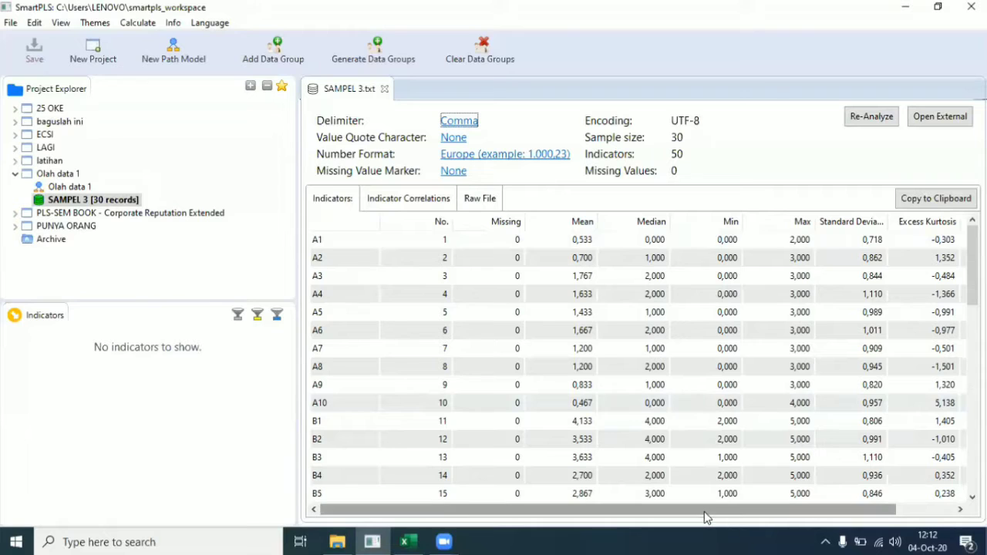
{"action": "left_click_drag", "start_coordinate": [735, 511], "coordinate": [864, 278]}
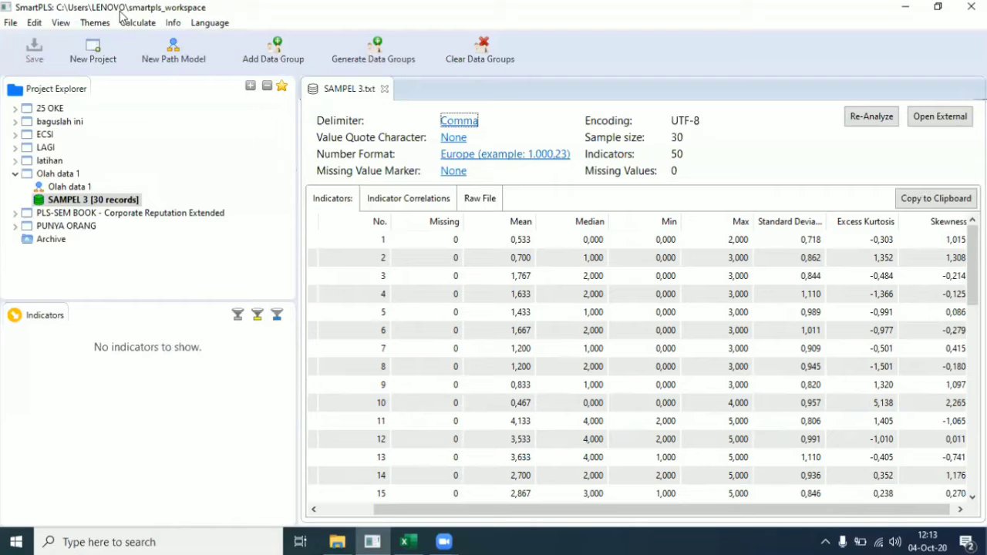
{"action": "left_click", "coordinate": [65, 187]}
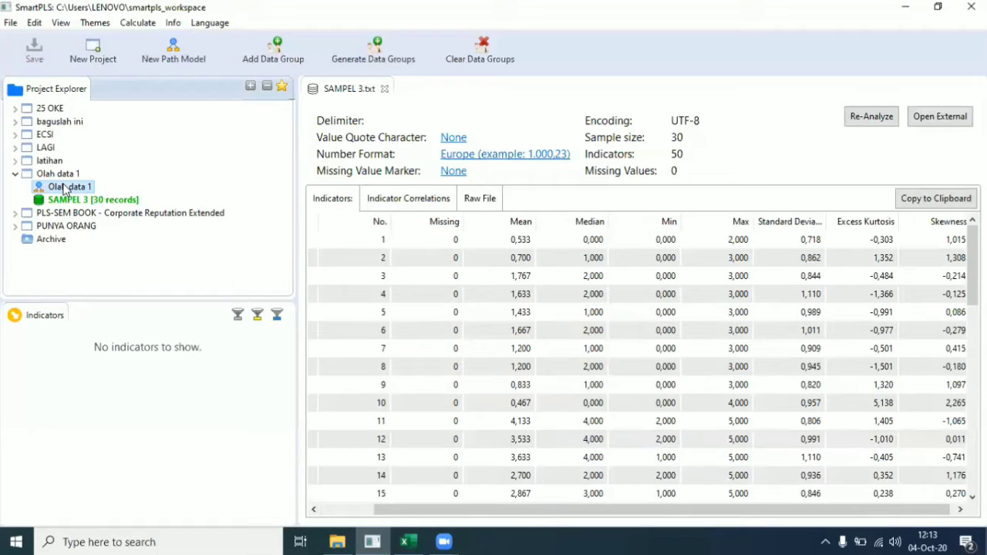
Step: Open the Olah data 1 path model, then bring the SAMPEL 3 kuisioner workbook forward in Excel
{"action": "double_click", "coordinate": [64, 187]}
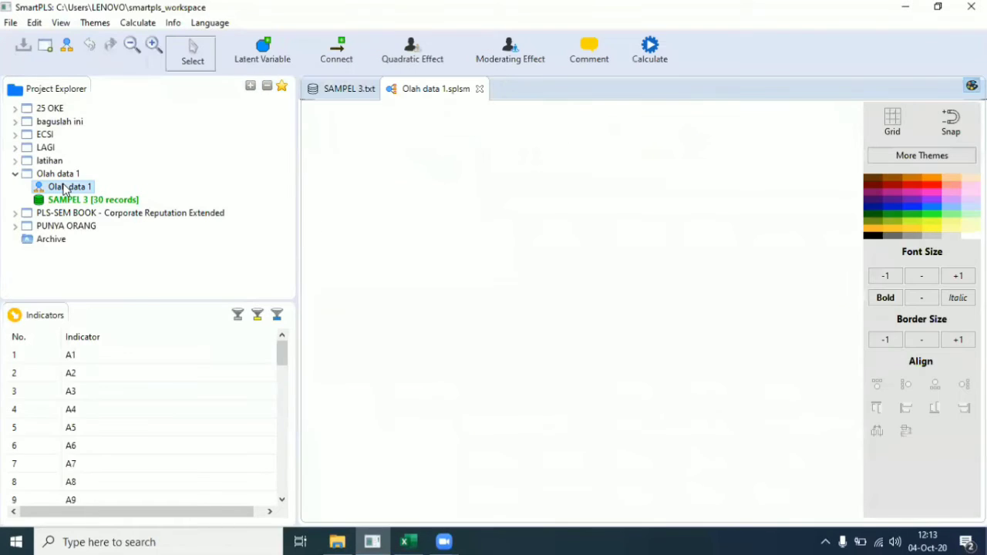
{"action": "scroll", "coordinate": [96, 360], "scroll_direction": "down", "scroll_amount": 12}
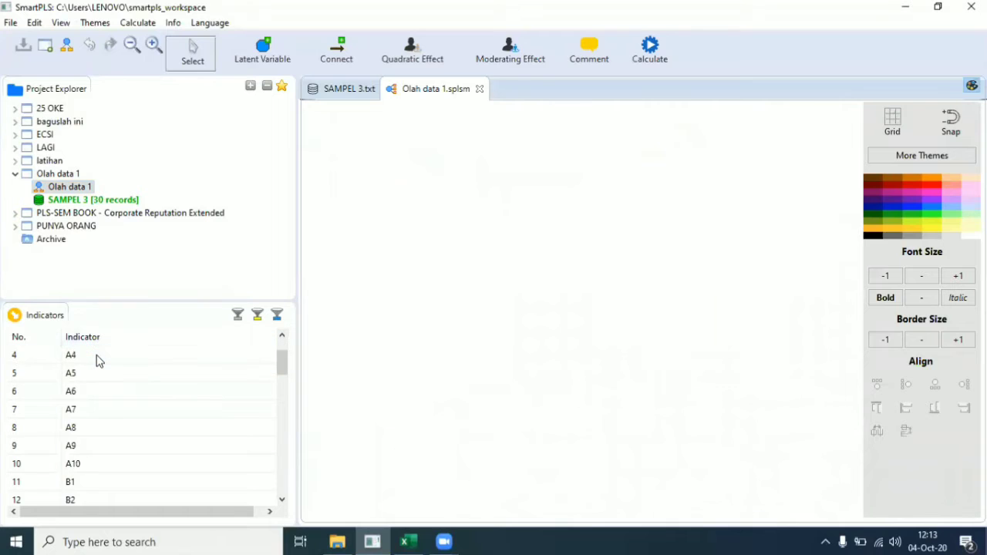
{"action": "scroll", "coordinate": [98, 360], "scroll_direction": "down", "scroll_amount": 2}
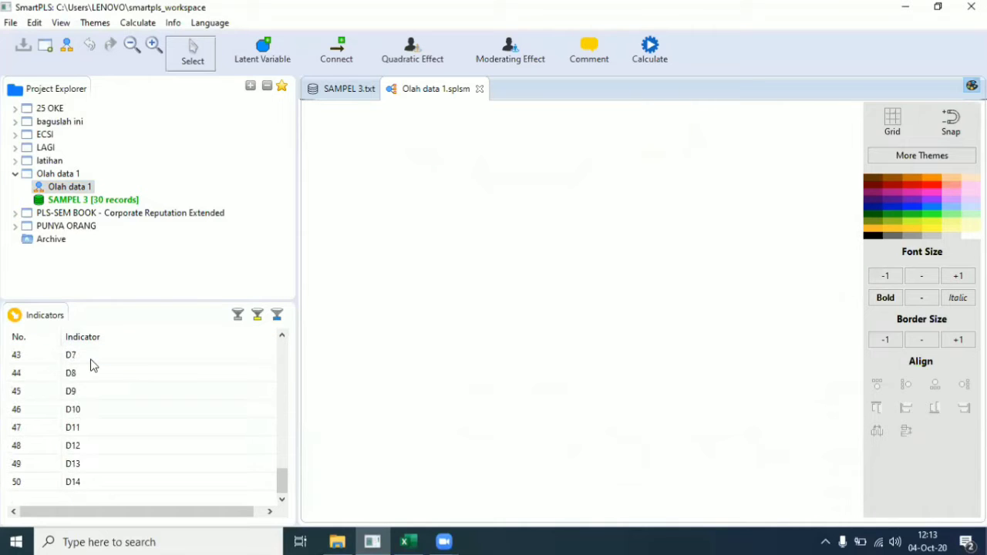
{"action": "scroll", "coordinate": [92, 359], "scroll_direction": "up", "scroll_amount": 9}
{"action": "scroll", "coordinate": [89, 360], "scroll_direction": "up", "scroll_amount": 5}
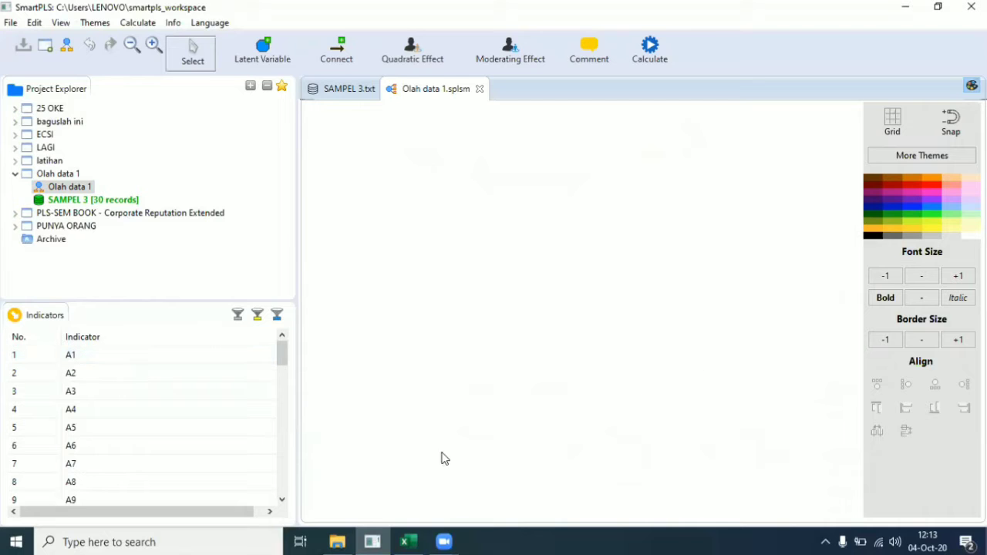
{"action": "left_click", "coordinate": [407, 542]}
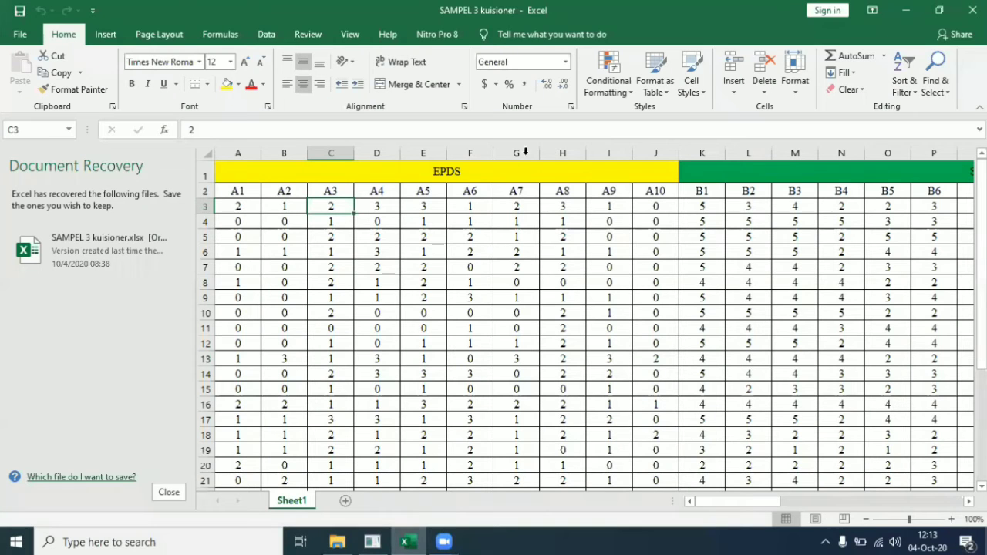
Step: Check the EPDS items A1–A10 and the Sosial Ekonomi header, then minimize Excel
{"action": "left_click", "coordinate": [500, 176]}
{"action": "left_click", "coordinate": [737, 177]}
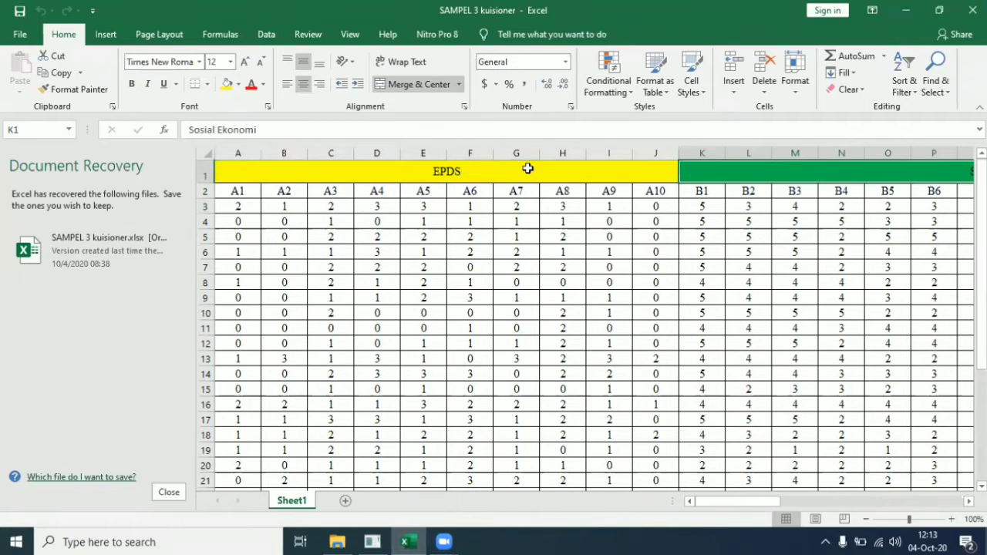
{"action": "left_click", "coordinate": [437, 169]}
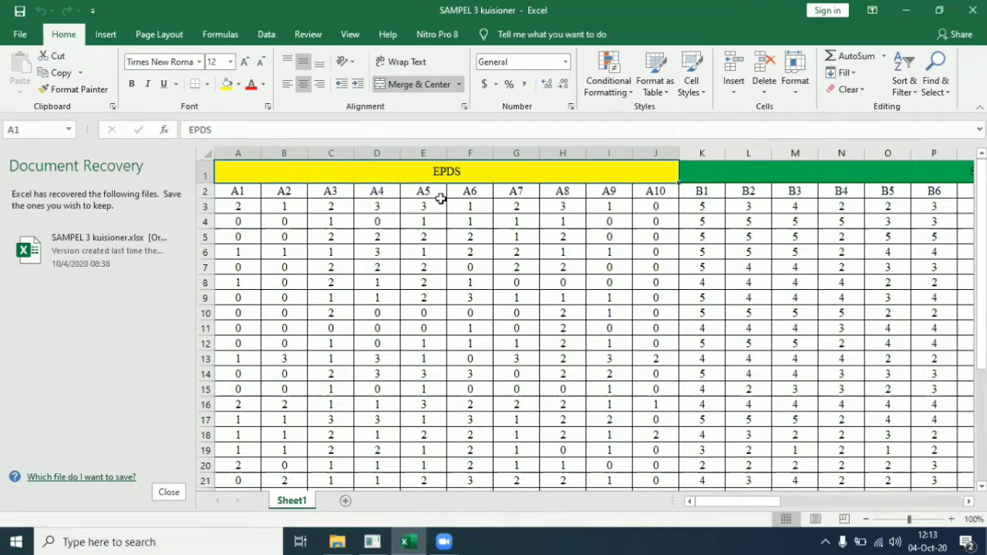
{"action": "left_click", "coordinate": [249, 192]}
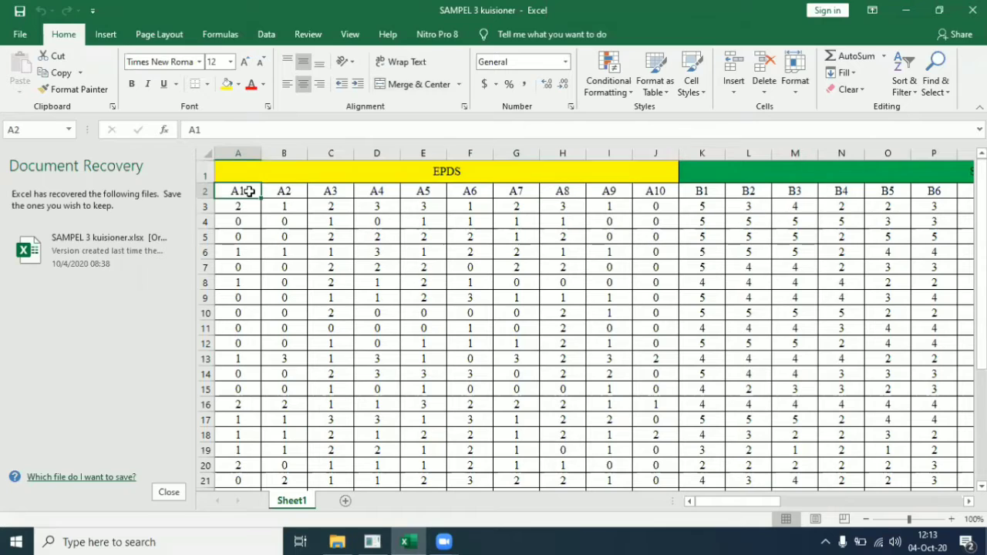
{"action": "left_click", "coordinate": [655, 197]}
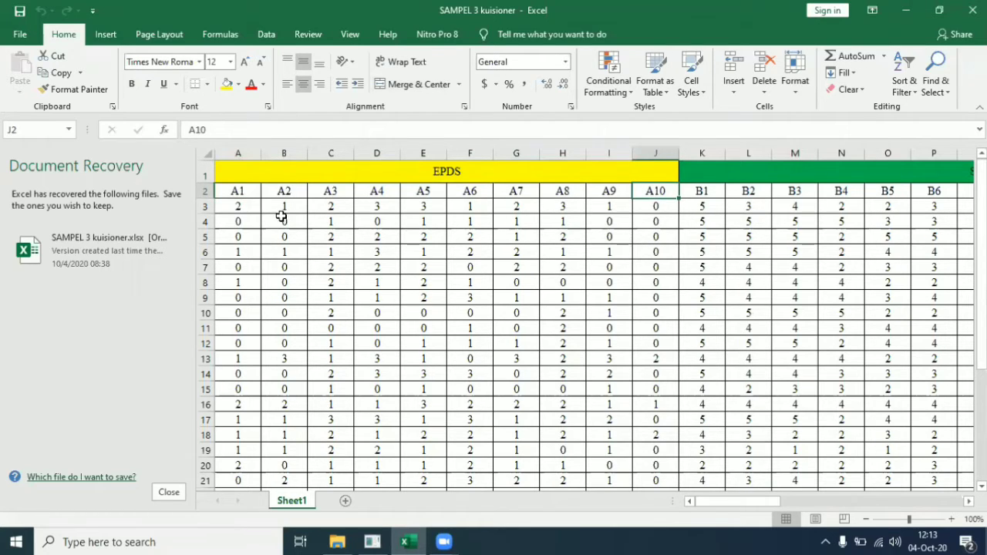
{"action": "left_click", "coordinate": [807, 170]}
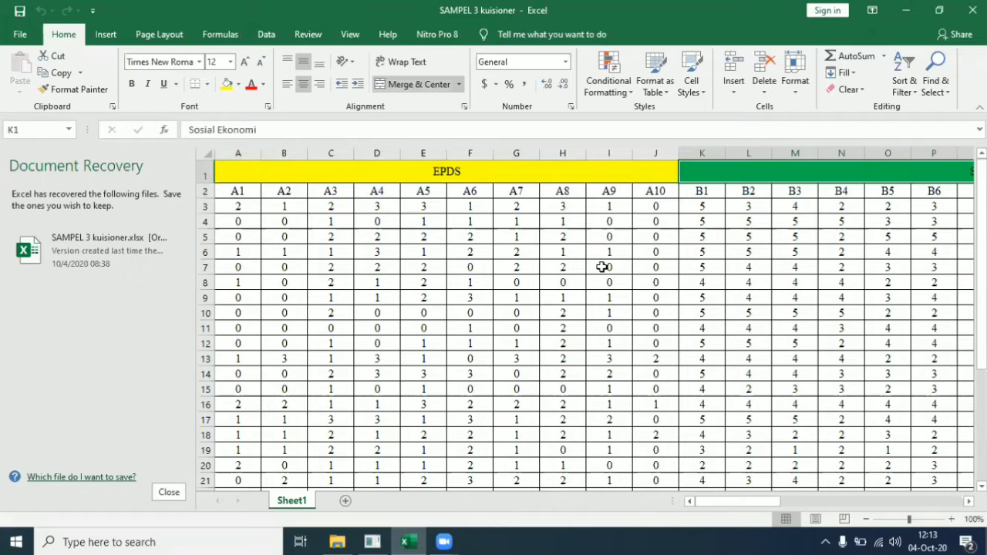
{"action": "left_click", "coordinate": [911, 10]}
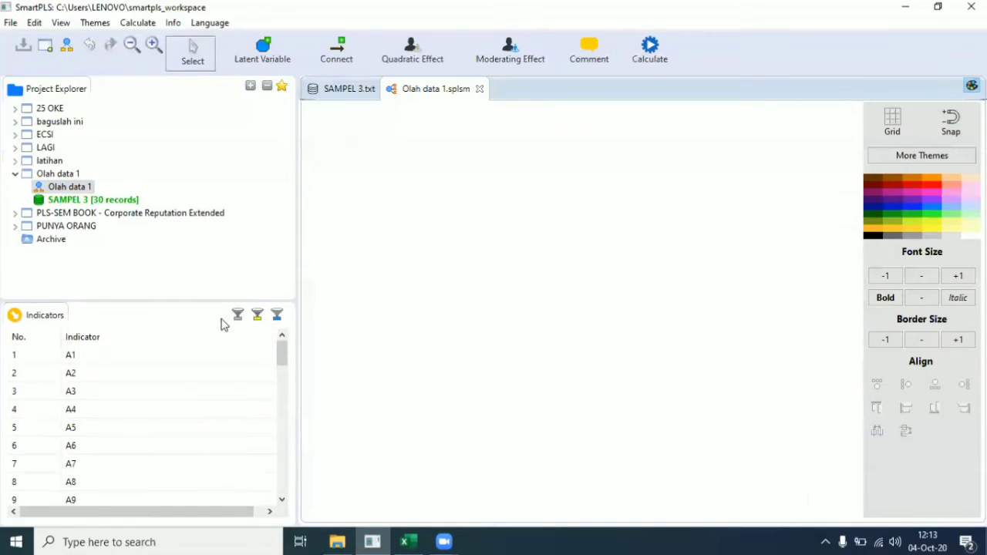
Step: Drag indicators A1–A10 onto the canvas to create Latent Variable 1
{"action": "left_click", "coordinate": [152, 360]}
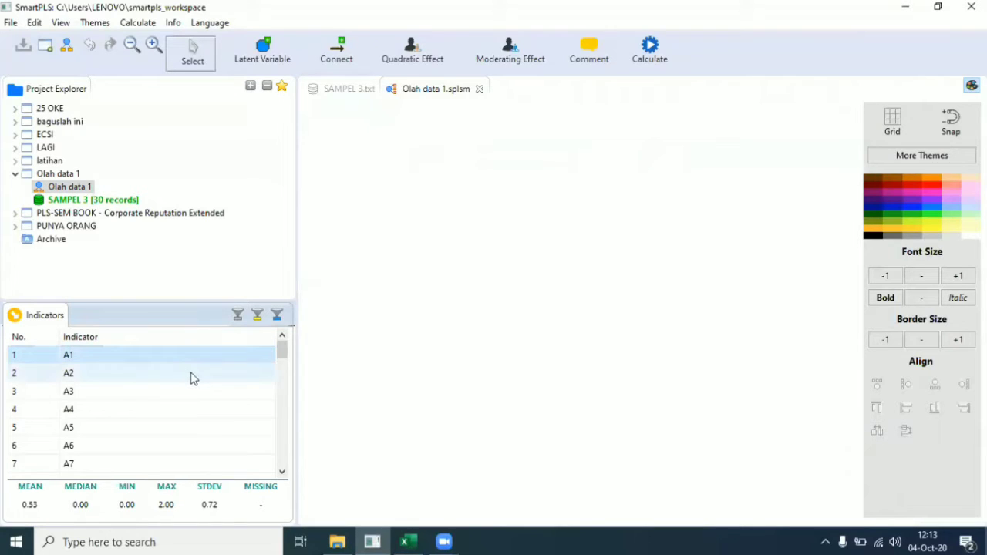
{"action": "scroll", "coordinate": [190, 378], "scroll_direction": "down", "scroll_amount": 1}
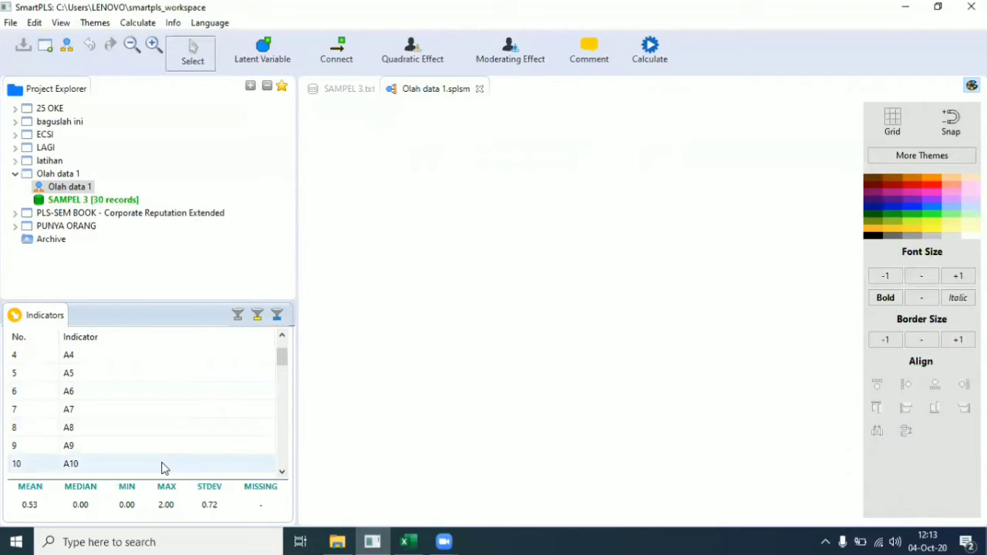
{"action": "key", "text": "ctrl+a"}
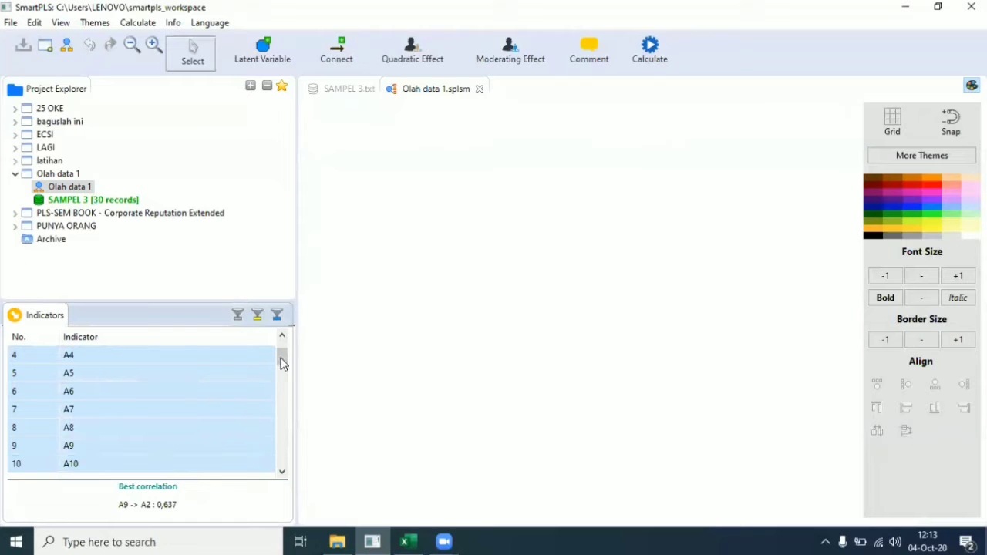
{"action": "left_click", "coordinate": [282, 471]}
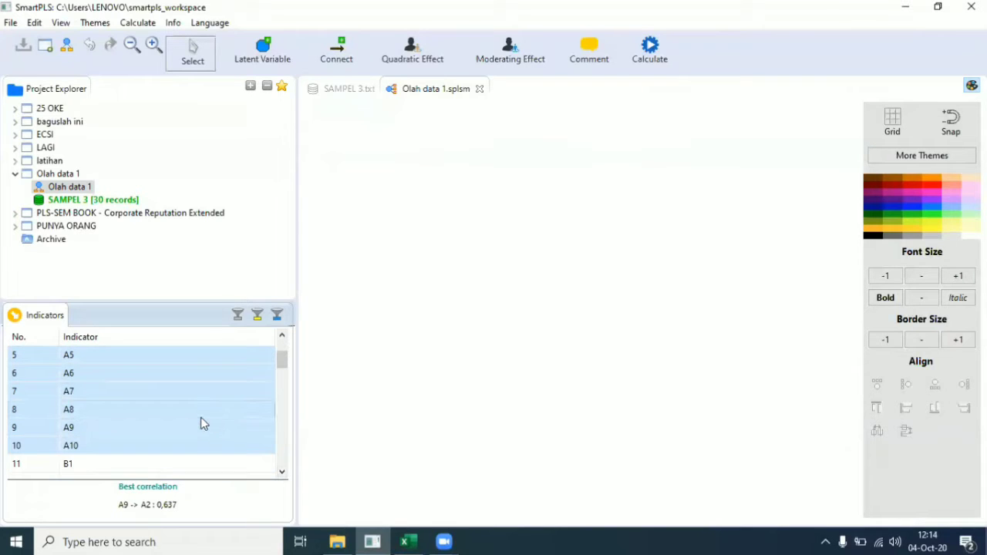
{"action": "left_click_drag", "start_coordinate": [229, 409], "coordinate": [476, 203]}
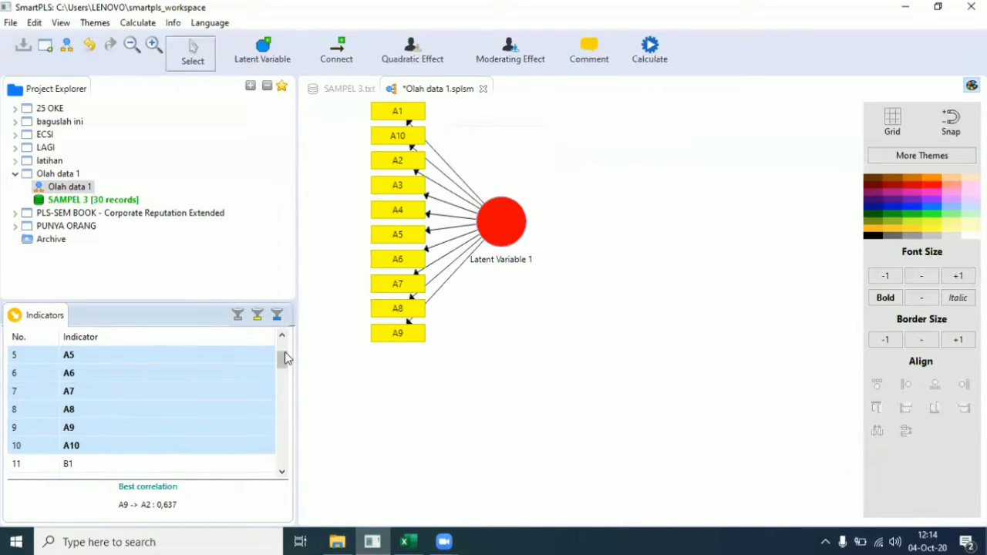
{"action": "left_click_drag", "start_coordinate": [283, 361], "coordinate": [279, 436]}
Step: Select indicators D1 through D14 and drop them on the canvas as Latent Variable 2
{"action": "left_click", "coordinate": [231, 429]}
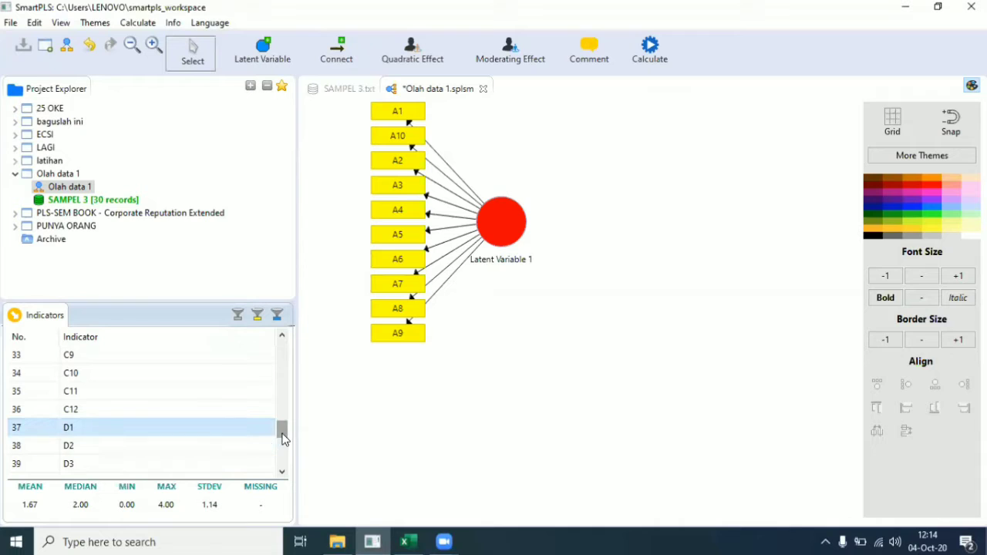
{"action": "left_click_drag", "start_coordinate": [282, 433], "coordinate": [281, 483]}
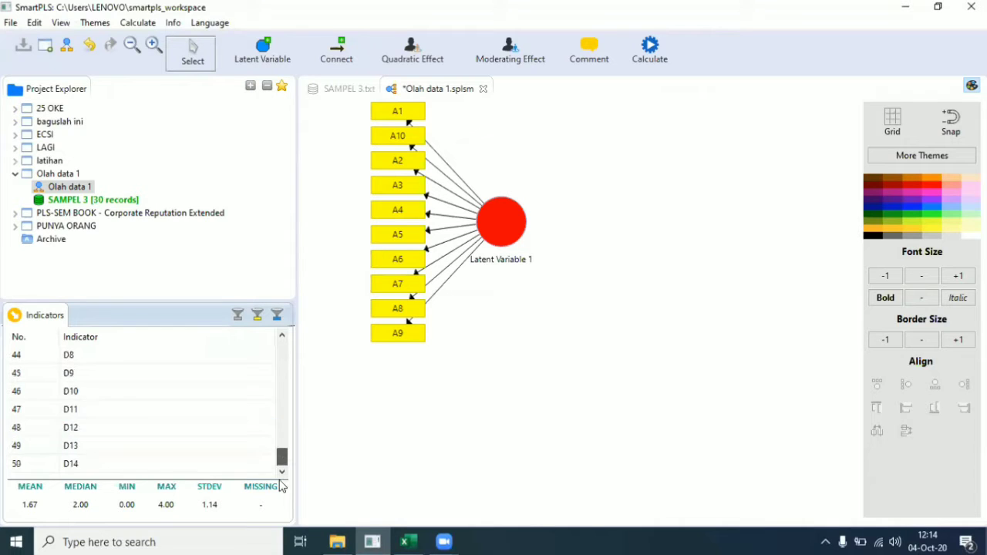
{"action": "left_click", "coordinate": [197, 469], "text": "shift"}
{"action": "left_click_drag", "start_coordinate": [203, 467], "coordinate": [738, 351]}
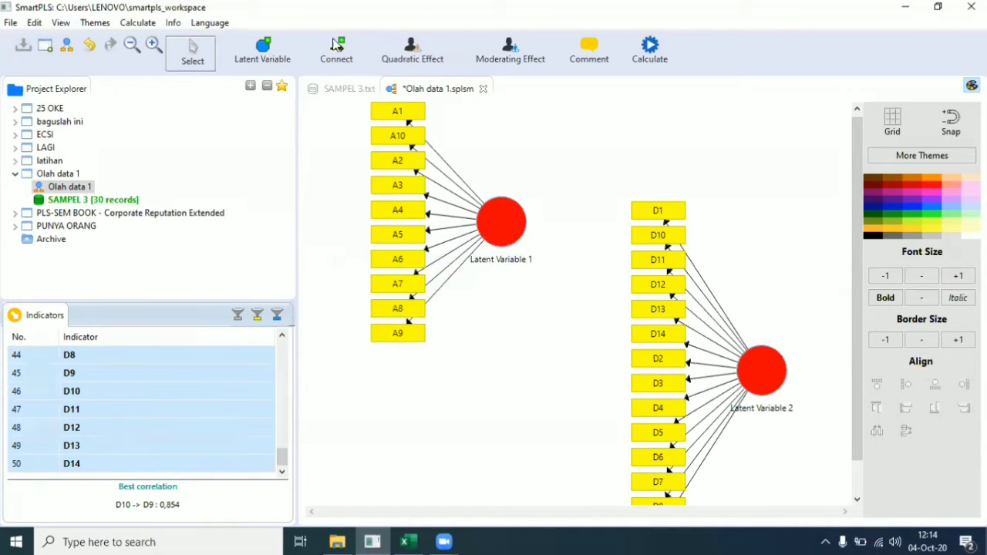
Step: Draw a path from Latent Variable 1 to Latent Variable 2
{"action": "left_click", "coordinate": [336, 56]}
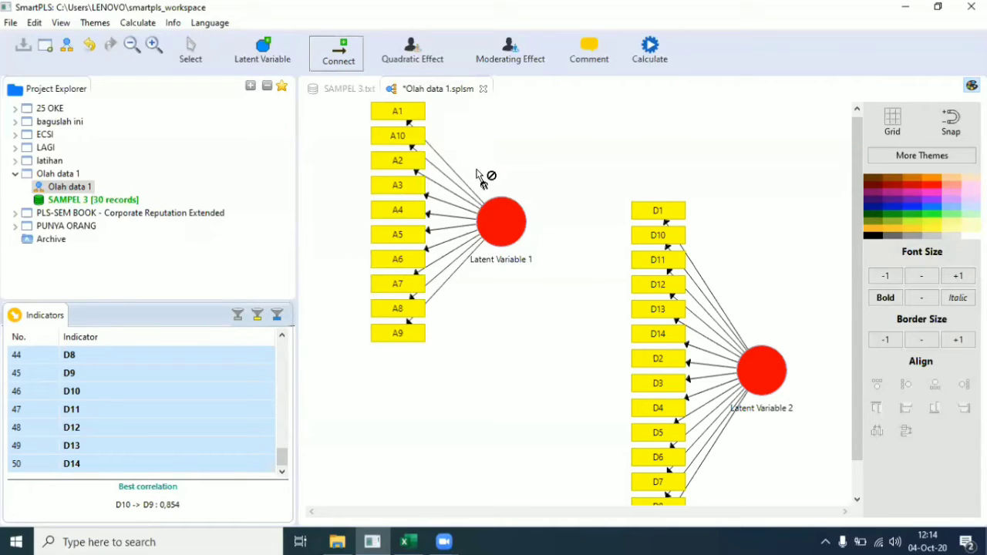
{"action": "left_click", "coordinate": [502, 224]}
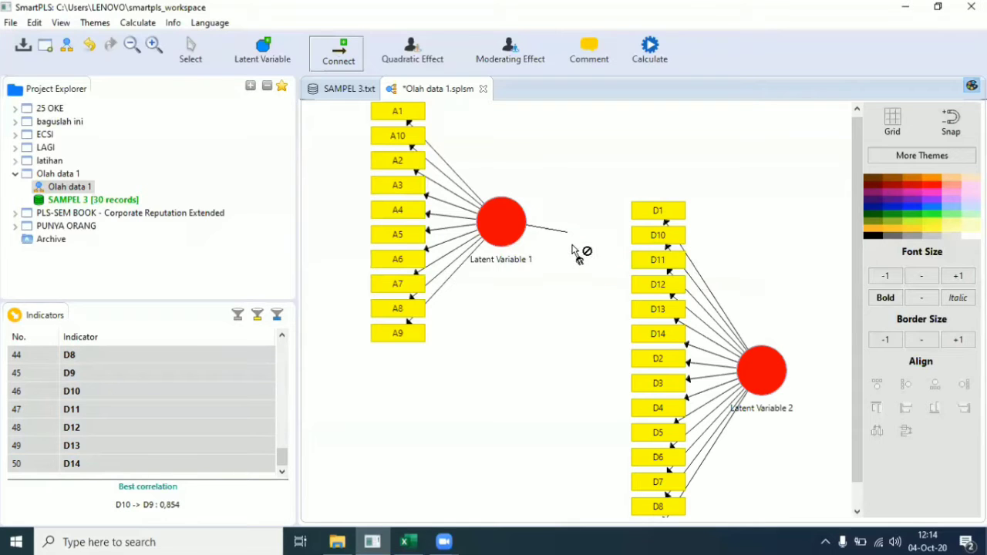
{"action": "left_click", "coordinate": [761, 384]}
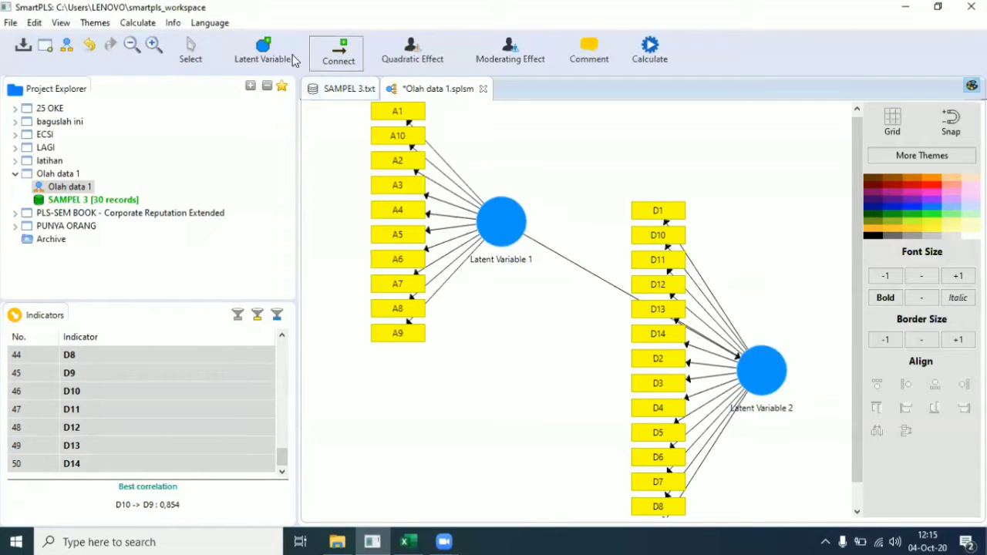
Step: Align Latent Variable 2's indicators D1–D14 to its right side
{"action": "left_click", "coordinate": [192, 50]}
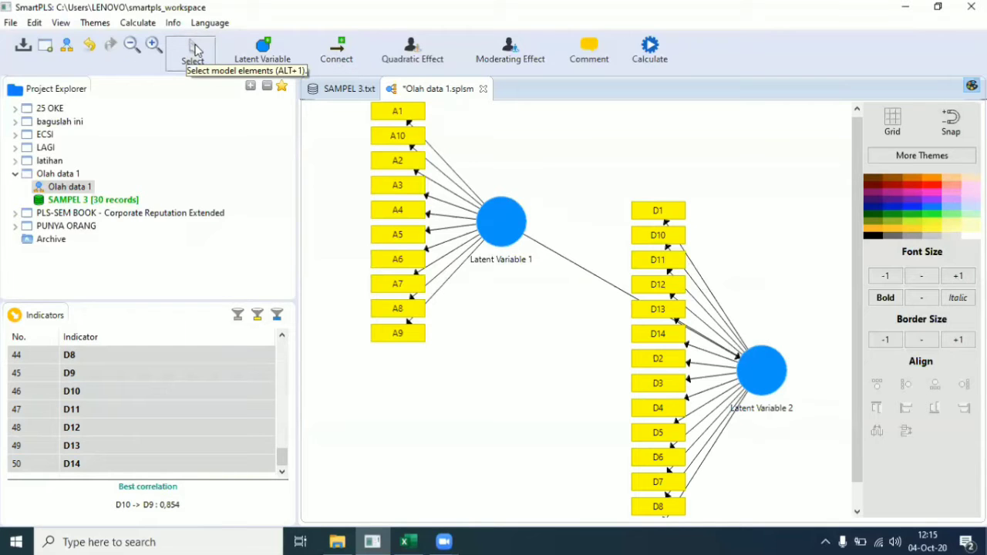
{"action": "left_click", "coordinate": [774, 374]}
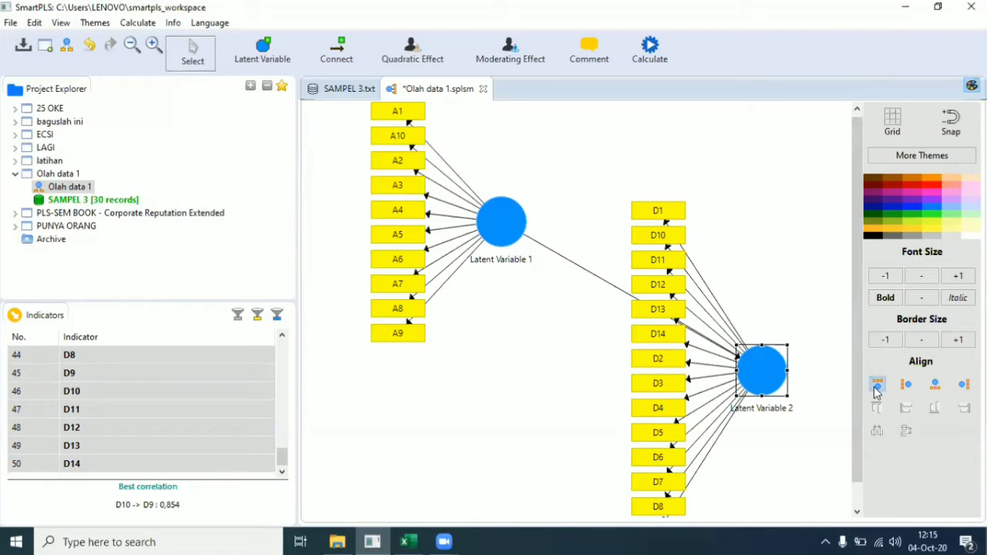
{"action": "left_click", "coordinate": [905, 385]}
{"action": "left_click", "coordinate": [928, 392]}
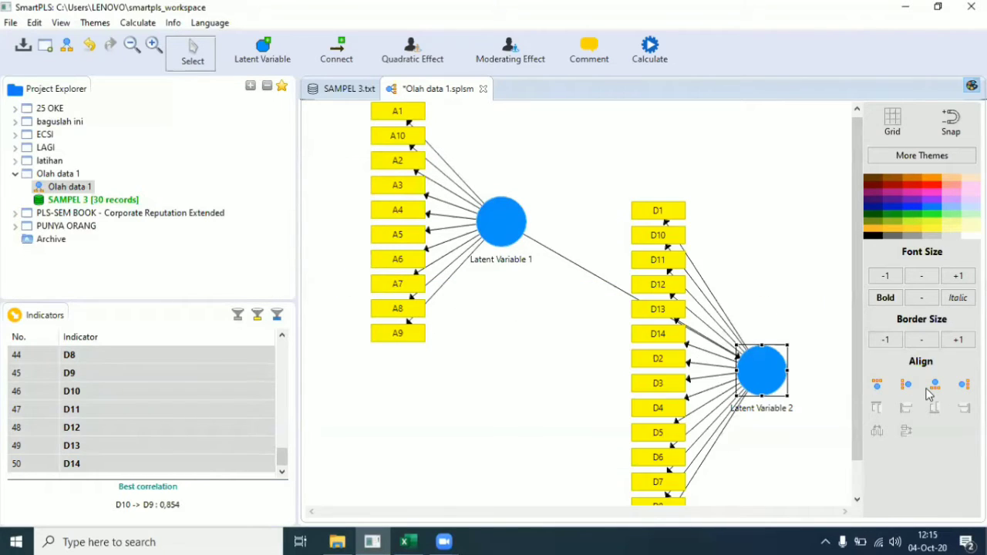
{"action": "left_click", "coordinate": [936, 385]}
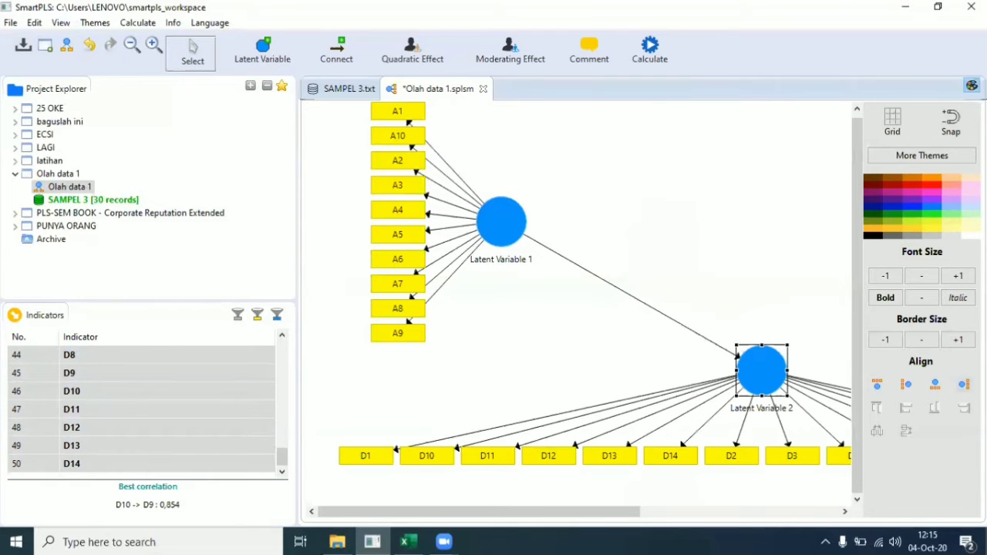
{"action": "left_click", "coordinate": [965, 385]}
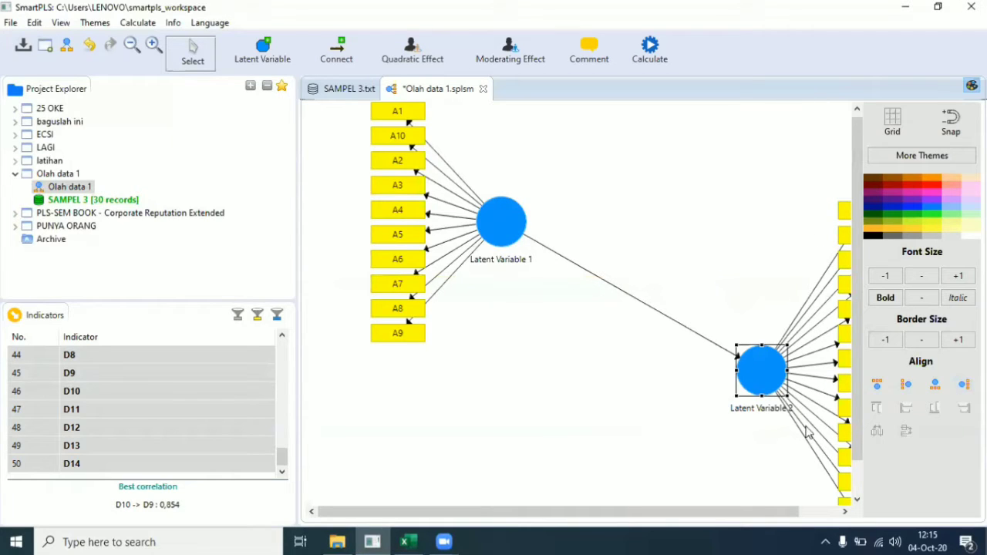
{"action": "left_click", "coordinate": [648, 281]}
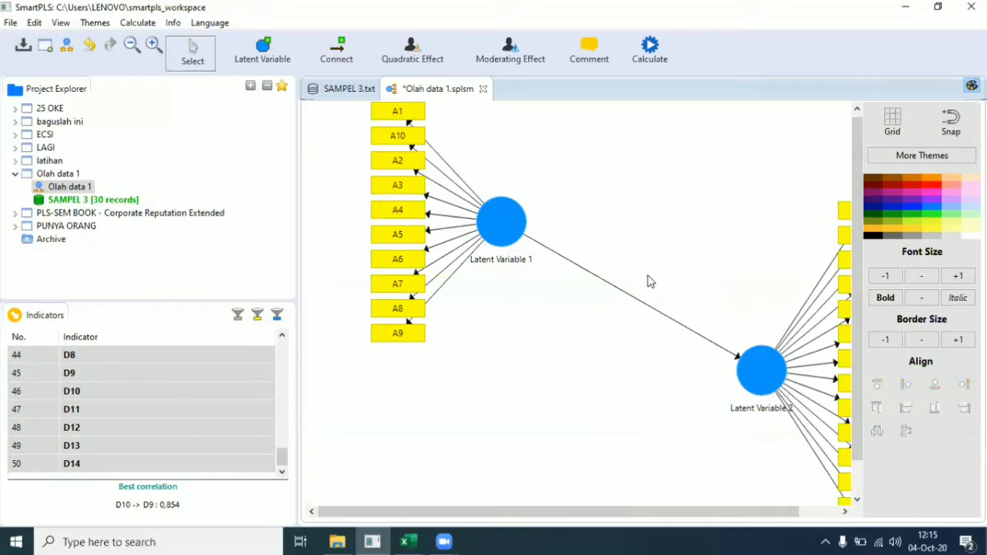
{"action": "left_click", "coordinate": [282, 339]}
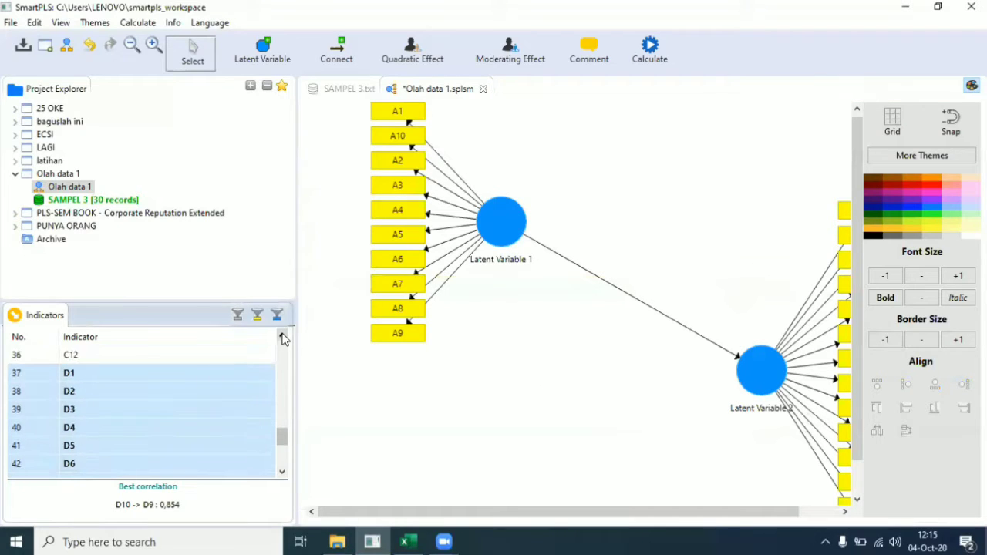
Step: Select indicators C1–C12 and drop them on the canvas as a new construct
{"action": "left_click", "coordinate": [282, 338]}
{"action": "left_click", "coordinate": [282, 338]}
{"action": "left_click", "coordinate": [282, 339]}
{"action": "left_click", "coordinate": [283, 338]}
{"action": "left_click", "coordinate": [282, 339]}
{"action": "left_click", "coordinate": [282, 339]}
{"action": "left_click", "coordinate": [283, 338]}
{"action": "left_click", "coordinate": [282, 338]}
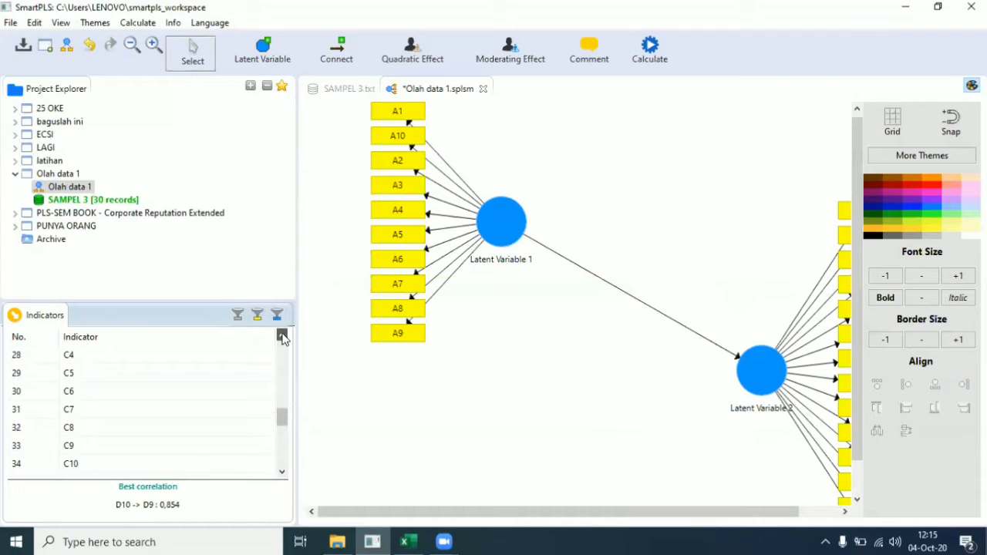
{"action": "left_click", "coordinate": [282, 339]}
{"action": "left_click", "coordinate": [283, 339]}
{"action": "left_click", "coordinate": [282, 338]}
{"action": "left_click", "coordinate": [282, 339]}
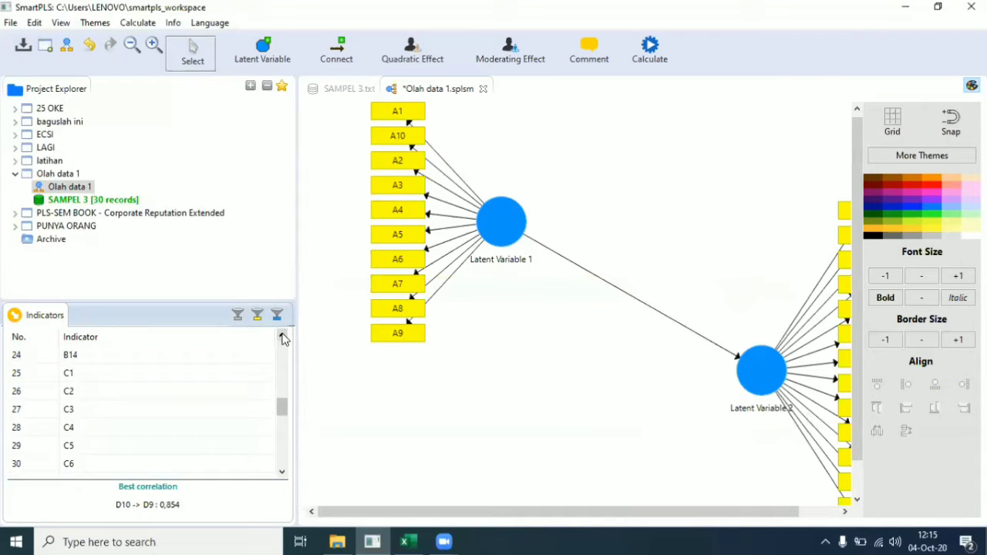
{"action": "left_click", "coordinate": [250, 375]}
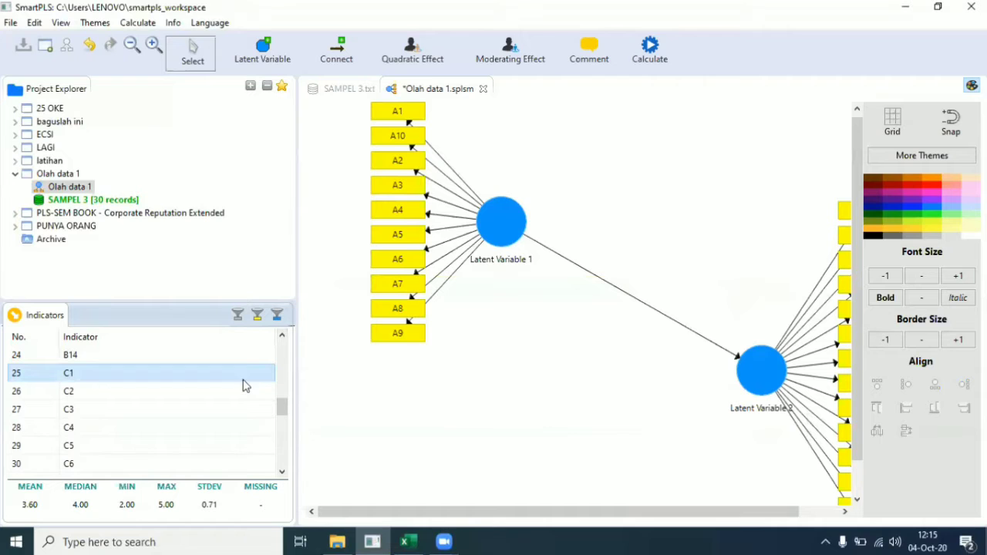
{"action": "mouse_move", "coordinate": [281, 408]}
{"action": "left_mouse_down"}
{"action": "mouse_move", "coordinate": [280, 437]}
{"action": "mouse_move", "coordinate": [280, 422]}
{"action": "left_mouse_up"}
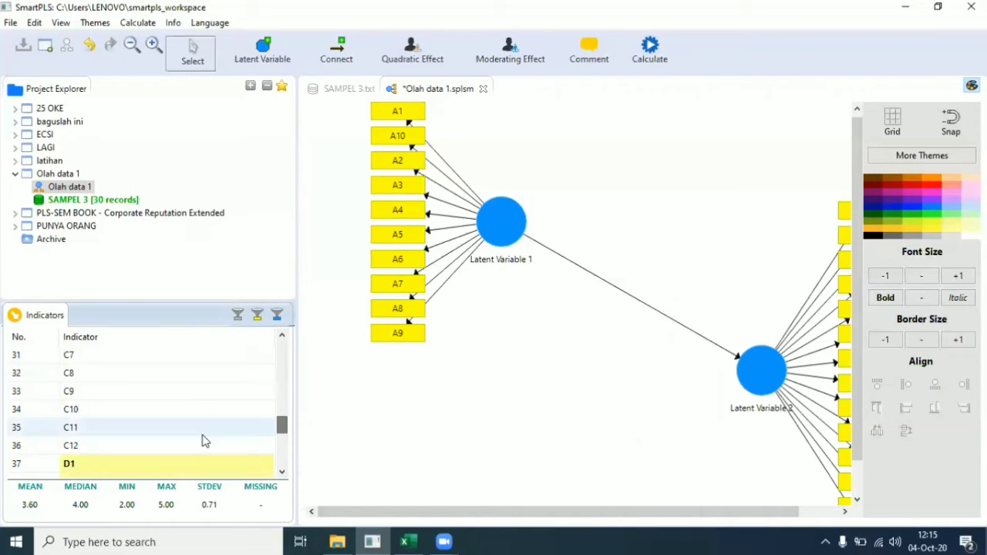
{"action": "left_click", "coordinate": [164, 447], "text": "shift"}
{"action": "left_click_drag", "start_coordinate": [155, 427], "coordinate": [439, 454]}
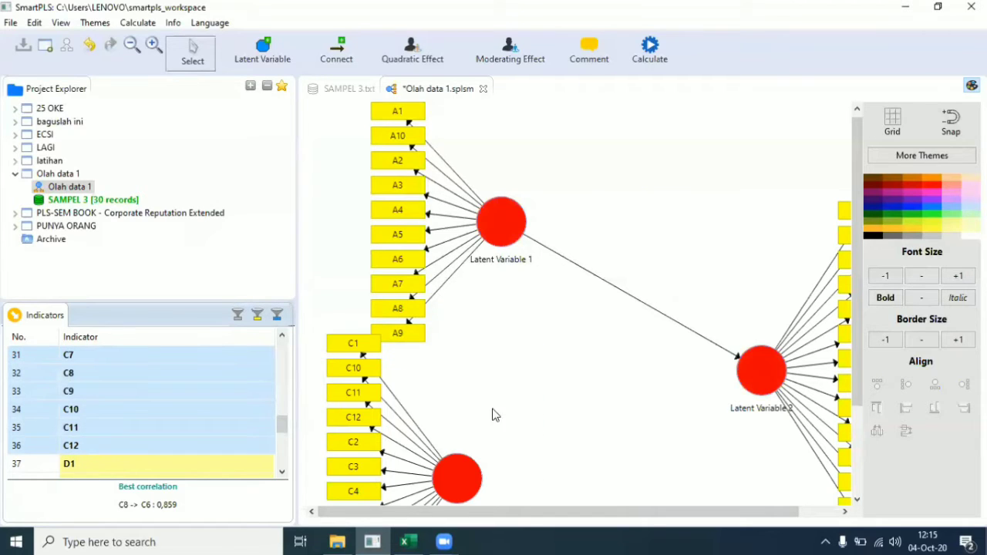
Step: Draw a path from the new C construct into Latent Variable 2
{"action": "left_click", "coordinate": [338, 54]}
{"action": "left_click", "coordinate": [459, 474]}
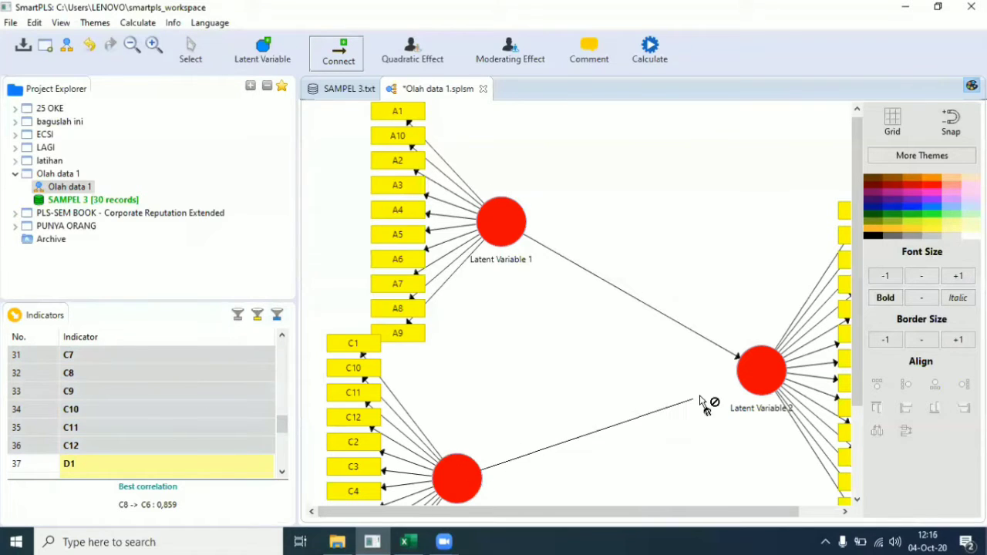
{"action": "left_click", "coordinate": [764, 359]}
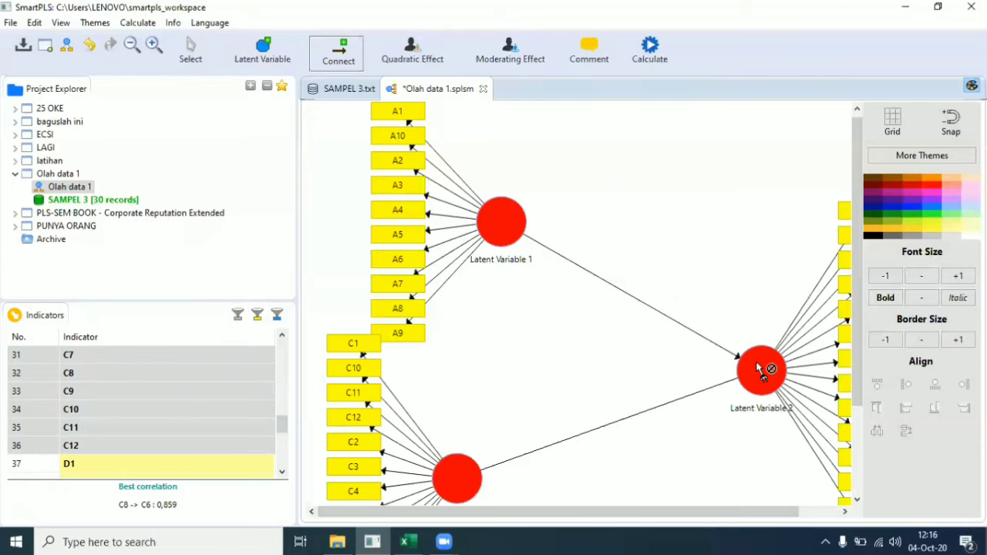
{"action": "left_click", "coordinate": [192, 53]}
{"action": "scroll", "coordinate": [119, 383], "scroll_direction": "up", "scroll_amount": 2}
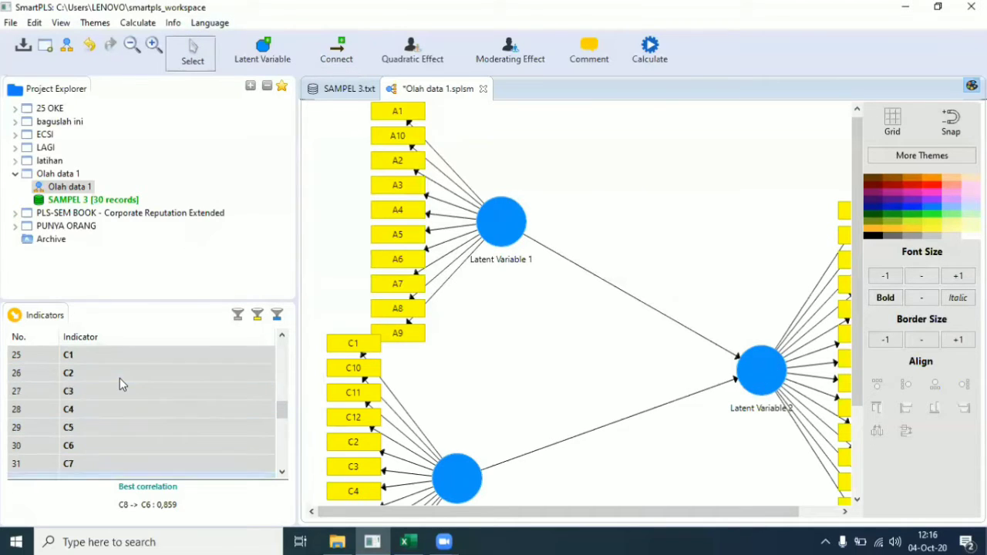
{"action": "scroll", "coordinate": [119, 378], "scroll_direction": "up", "scroll_amount": 4}
{"action": "scroll", "coordinate": [118, 378], "scroll_direction": "down", "scroll_amount": 2}
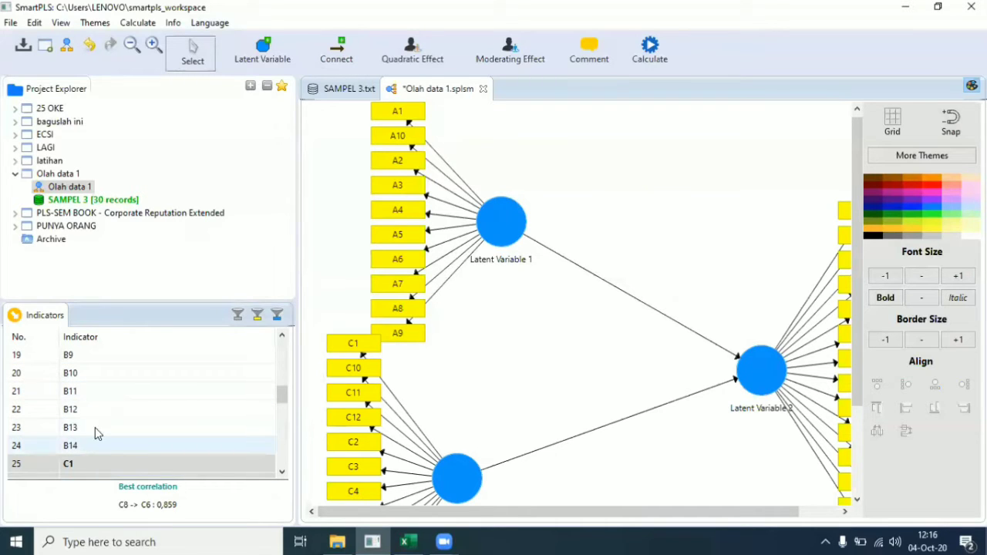
{"action": "scroll", "coordinate": [96, 424], "scroll_direction": "up", "scroll_amount": 4}
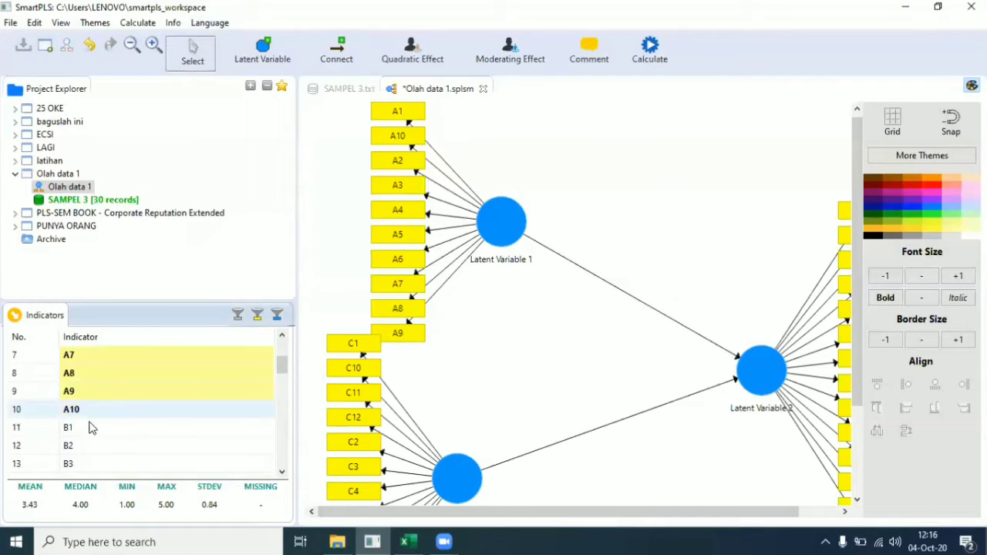
Step: Select indicators B1–B14 and drop them on the canvas as Latent Variable 4
{"action": "left_click", "coordinate": [88, 428]}
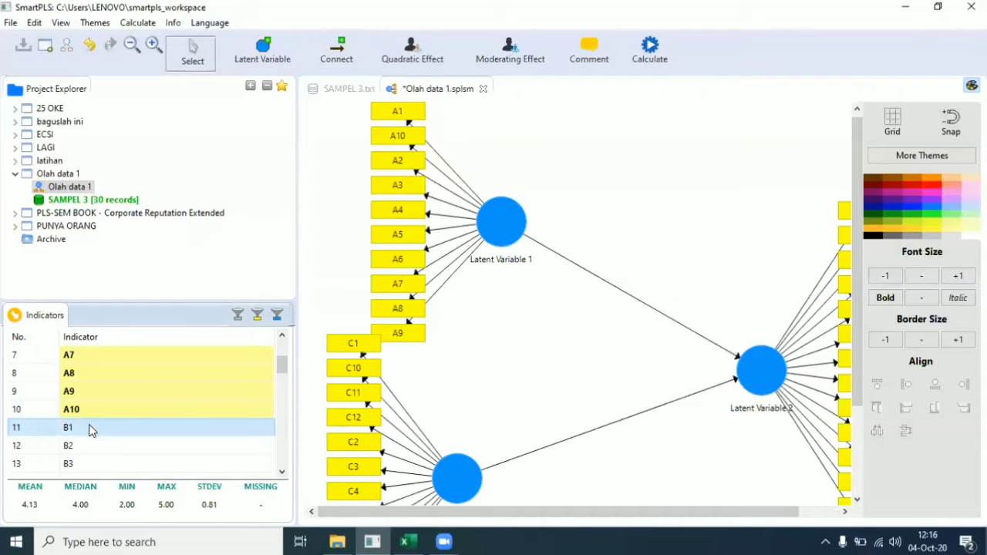
{"action": "scroll", "coordinate": [90, 428], "scroll_direction": "down", "scroll_amount": 5}
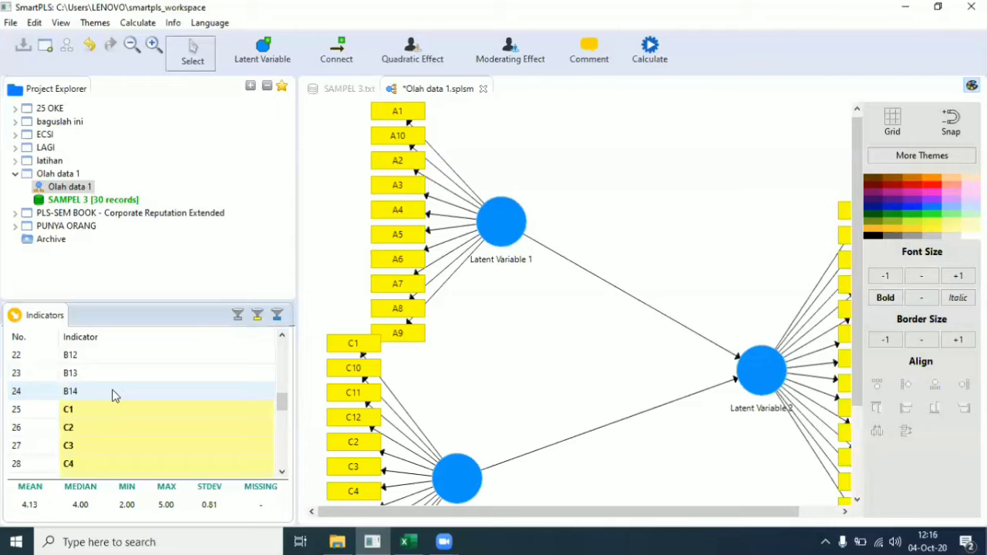
{"action": "left_click", "coordinate": [112, 395], "text": "shift"}
{"action": "left_click_drag", "start_coordinate": [112, 395], "coordinate": [593, 461]}
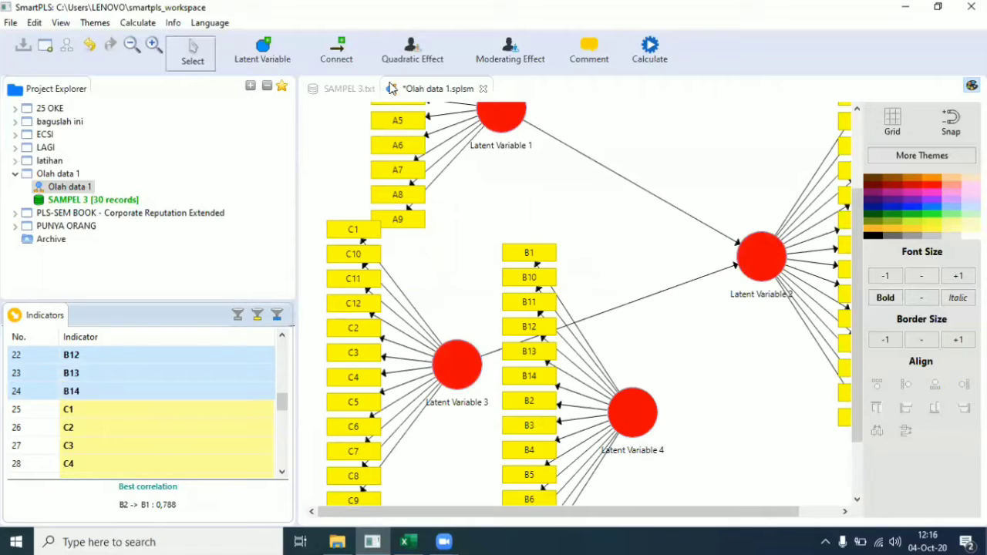
Step: Connect Latent Variable 4 to Latent Variable 2 and shift Latent Variable 1 upward
{"action": "left_click", "coordinate": [354, 55]}
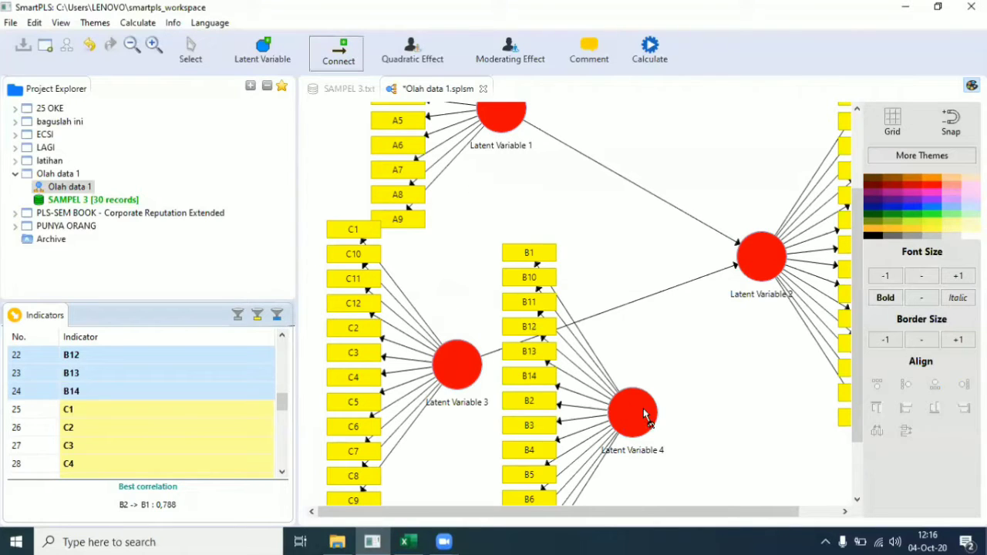
{"action": "left_click_drag", "start_coordinate": [643, 408], "coordinate": [761, 261]}
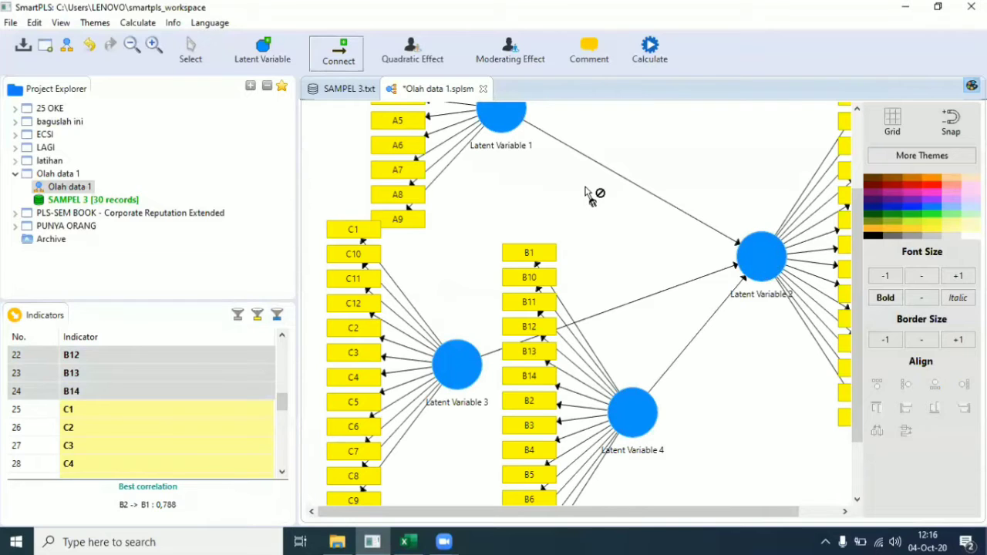
{"action": "key", "text": "Escape"}
{"action": "left_click_drag", "start_coordinate": [491, 119], "coordinate": [487, 94]}
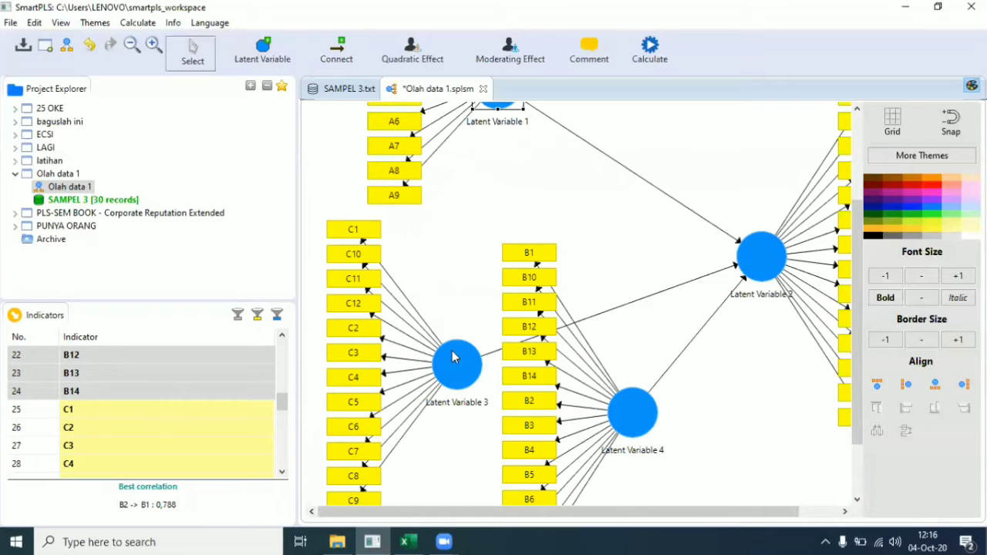
Step: Move Latent Variable 3 with its C indicators up-left and Latent Variable 4 with its B indicators down-left
{"action": "left_click_drag", "start_coordinate": [453, 359], "coordinate": [437, 320]}
{"action": "left_click_drag", "start_coordinate": [617, 429], "coordinate": [574, 504]}
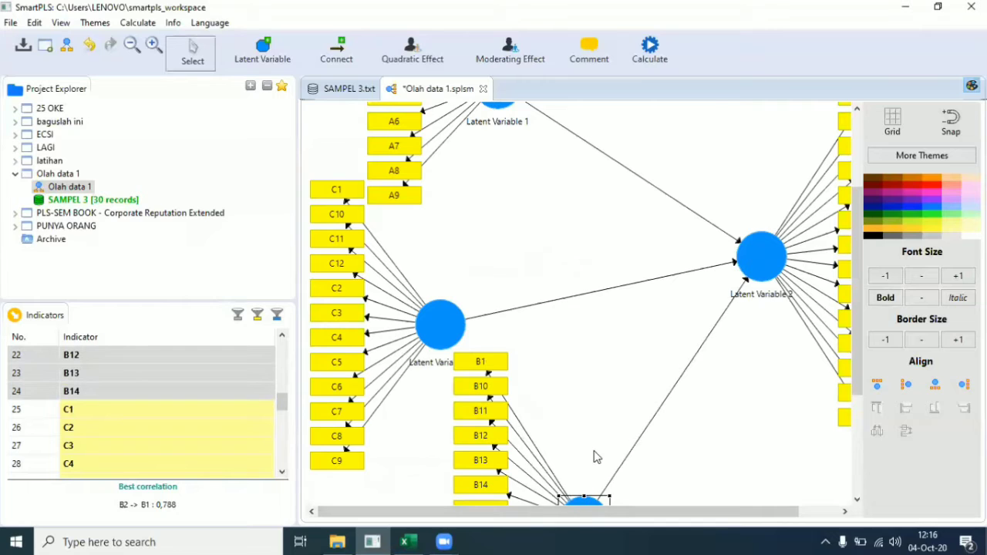
{"action": "scroll", "coordinate": [595, 456], "scroll_direction": "down", "scroll_amount": 5}
{"action": "left_click_drag", "start_coordinate": [587, 369], "coordinate": [553, 401]}
{"action": "scroll", "coordinate": [610, 376], "scroll_direction": "up", "scroll_amount": 2}
{"action": "scroll", "coordinate": [610, 375], "scroll_direction": "up", "scroll_amount": 7}
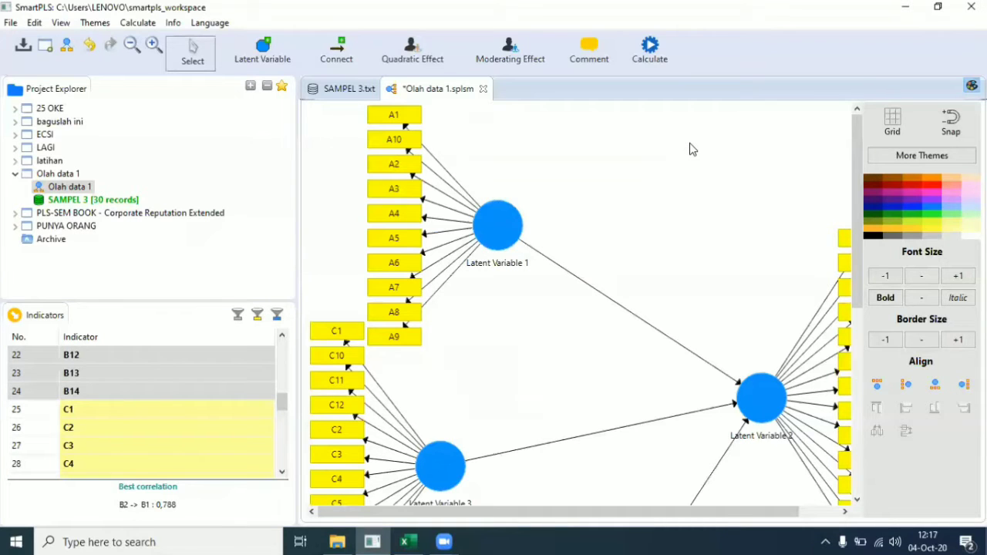
Step: Open the PLS Algorithm setup from Calculate and check the 300 maximum iterations setting
{"action": "left_click", "coordinate": [650, 48]}
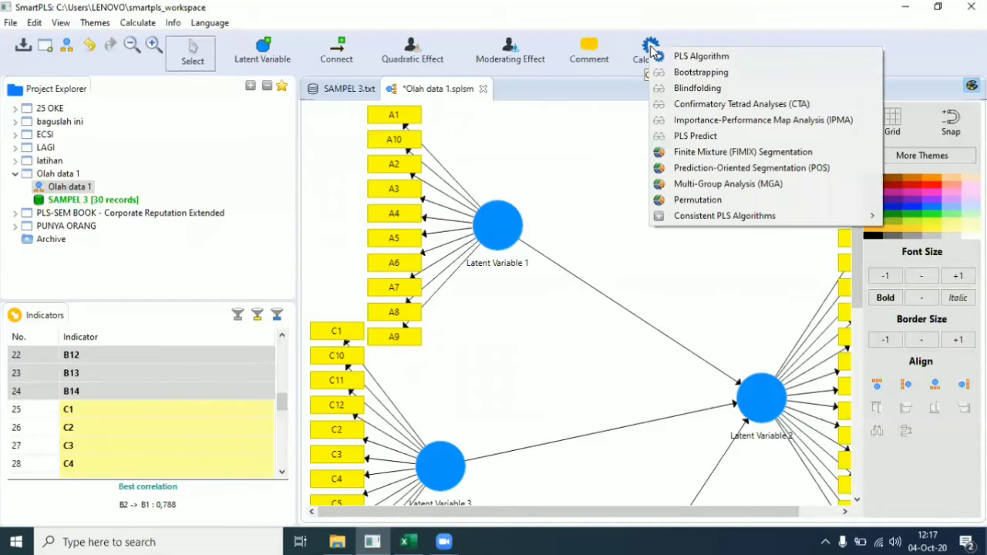
{"action": "left_click", "coordinate": [692, 57]}
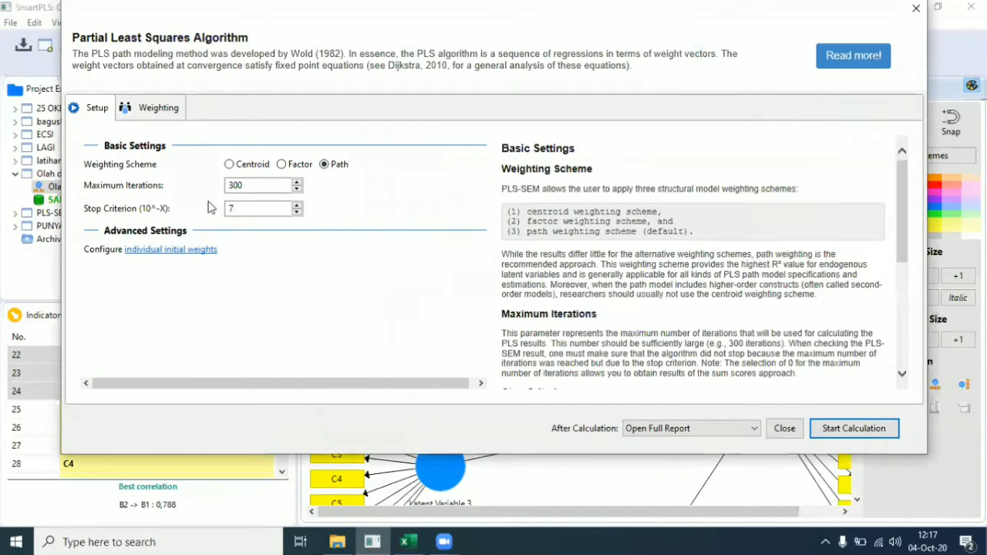
{"action": "left_click", "coordinate": [269, 189]}
Step: Run the PLS algorithm and scroll through the Outer Loadings matrix (A2 0,778, A3 0,026, A6 -0,038)
{"action": "left_click", "coordinate": [854, 429]}
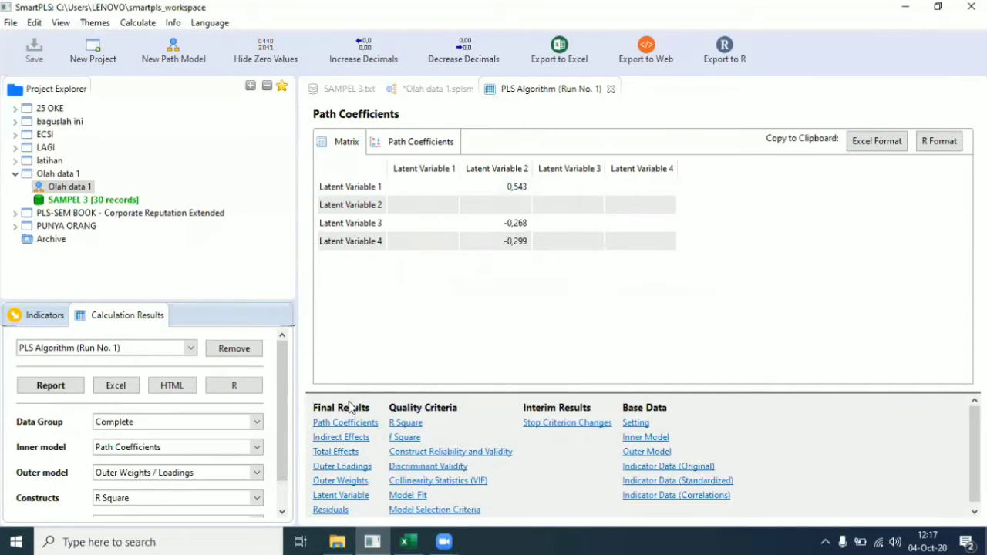
{"action": "left_click", "coordinate": [358, 467]}
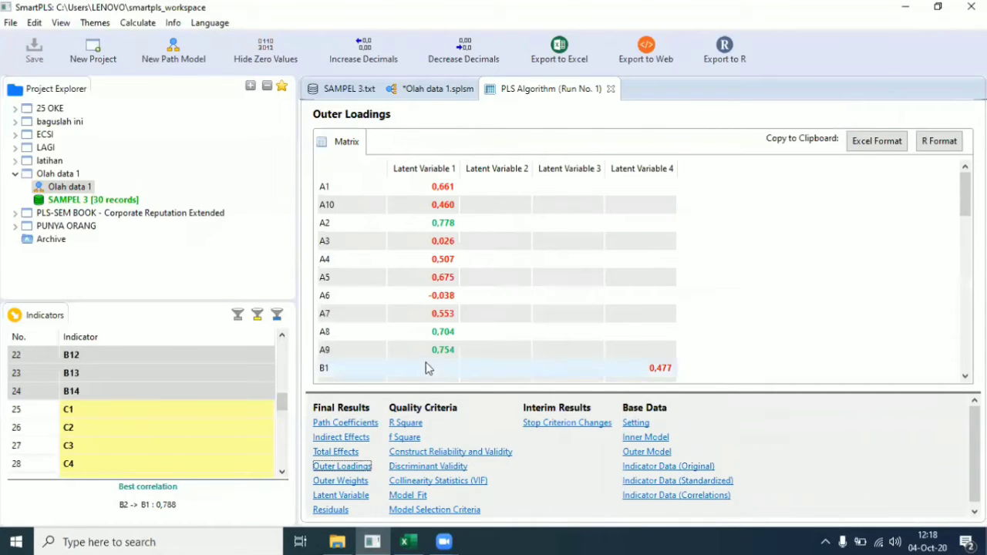
{"action": "scroll", "coordinate": [443, 308], "scroll_direction": "down", "scroll_amount": 3}
{"action": "scroll", "coordinate": [442, 306], "scroll_direction": "up", "scroll_amount": 3}
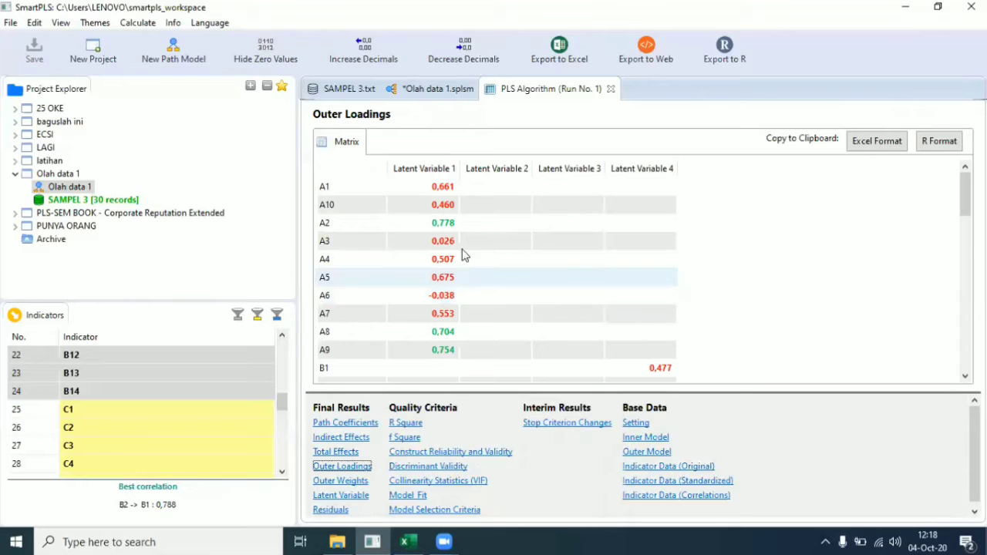
{"action": "scroll", "coordinate": [464, 249], "scroll_direction": "down", "scroll_amount": 3}
{"action": "scroll", "coordinate": [462, 249], "scroll_direction": "up", "scroll_amount": 3}
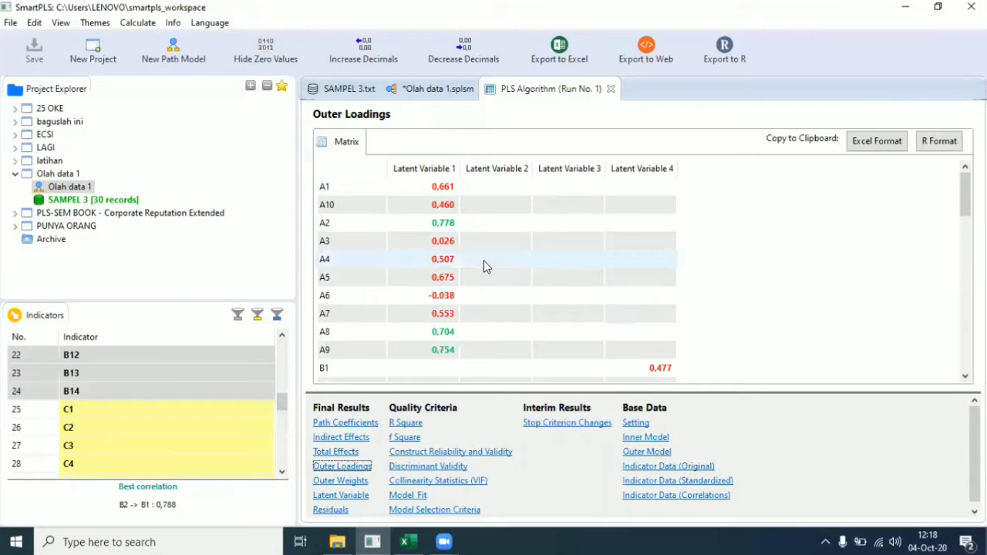
{"action": "scroll", "coordinate": [483, 266], "scroll_direction": "down", "scroll_amount": 7}
{"action": "scroll", "coordinate": [484, 266], "scroll_direction": "up", "scroll_amount": 6}
{"action": "scroll", "coordinate": [486, 266], "scroll_direction": "up", "scroll_amount": 1}
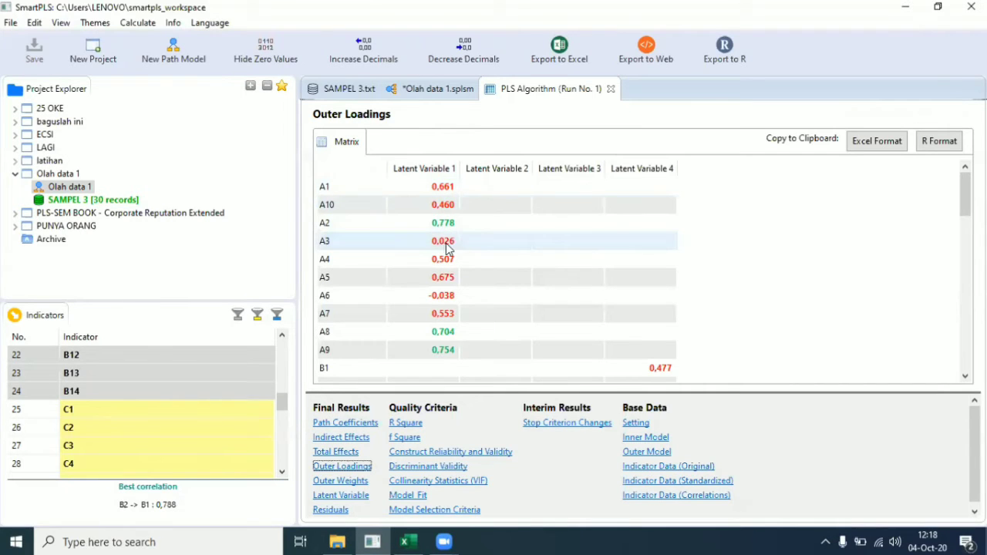
{"action": "scroll", "coordinate": [446, 248], "scroll_direction": "down", "scroll_amount": 9}
{"action": "scroll", "coordinate": [446, 256], "scroll_direction": "down", "scroll_amount": 4}
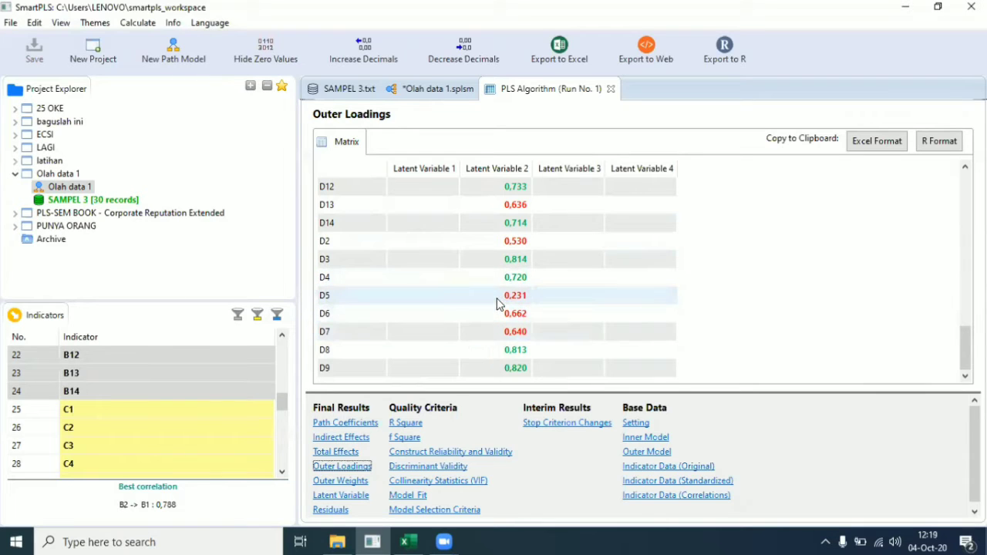
{"action": "scroll", "coordinate": [498, 303], "scroll_direction": "up", "scroll_amount": 2}
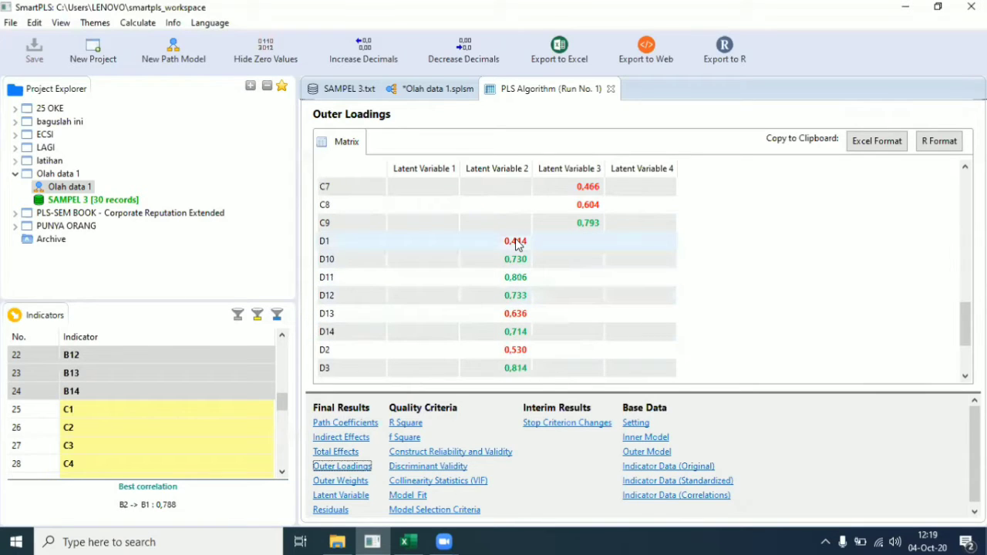
{"action": "scroll", "coordinate": [516, 242], "scroll_direction": "up", "scroll_amount": 2}
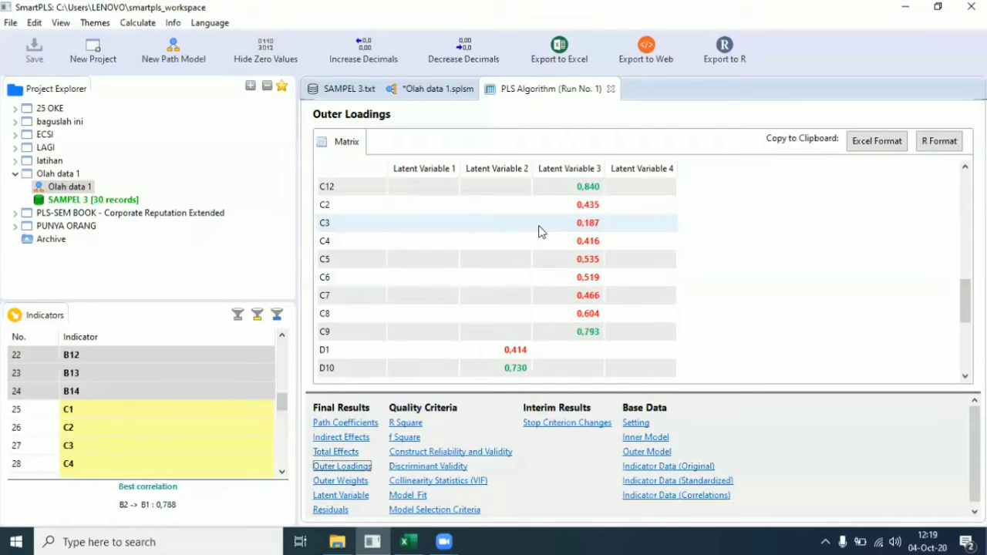
{"action": "scroll", "coordinate": [516, 242], "scroll_direction": "up", "scroll_amount": 9}
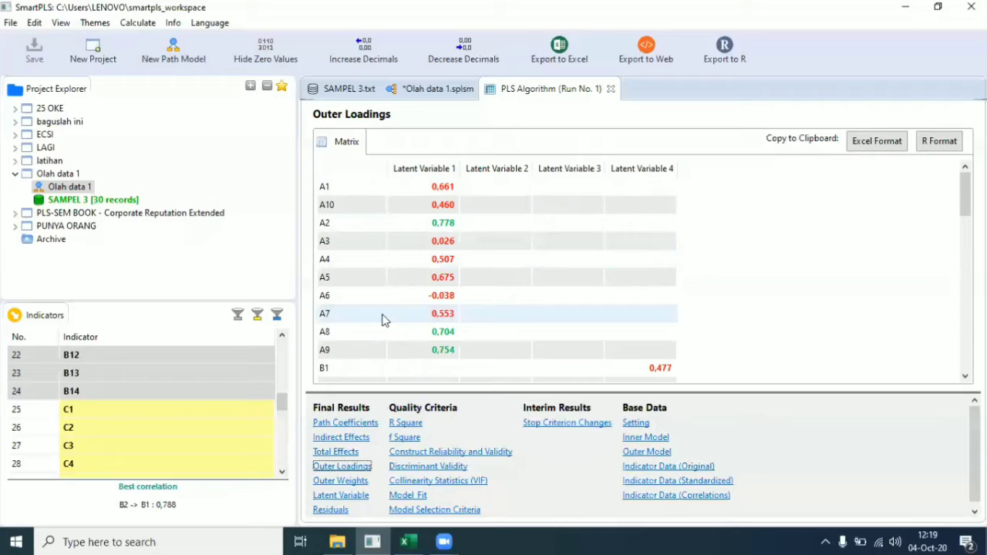
Step: Back on the path model, delete indicators A1 and A10 from Latent Variable 1
{"action": "left_click", "coordinate": [422, 86]}
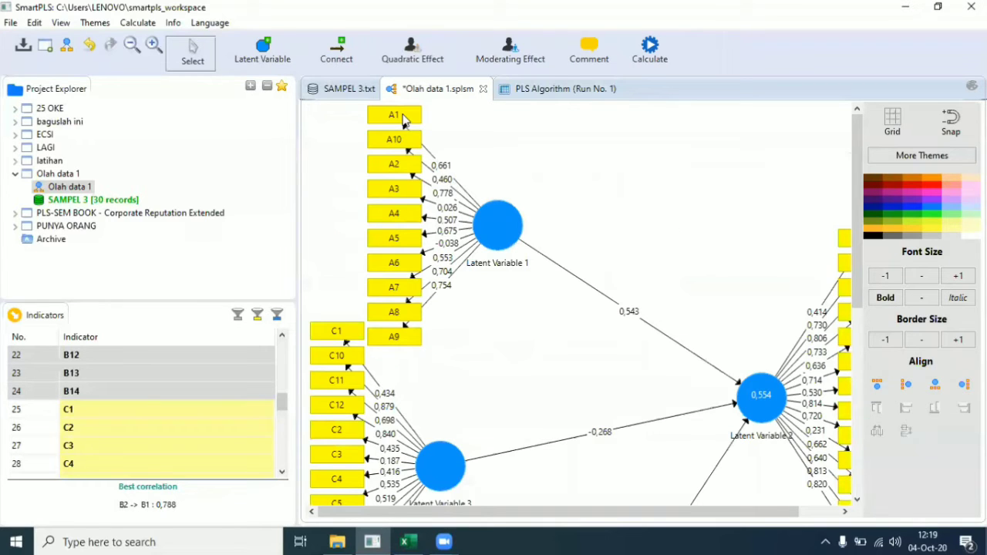
{"action": "left_click", "coordinate": [403, 116]}
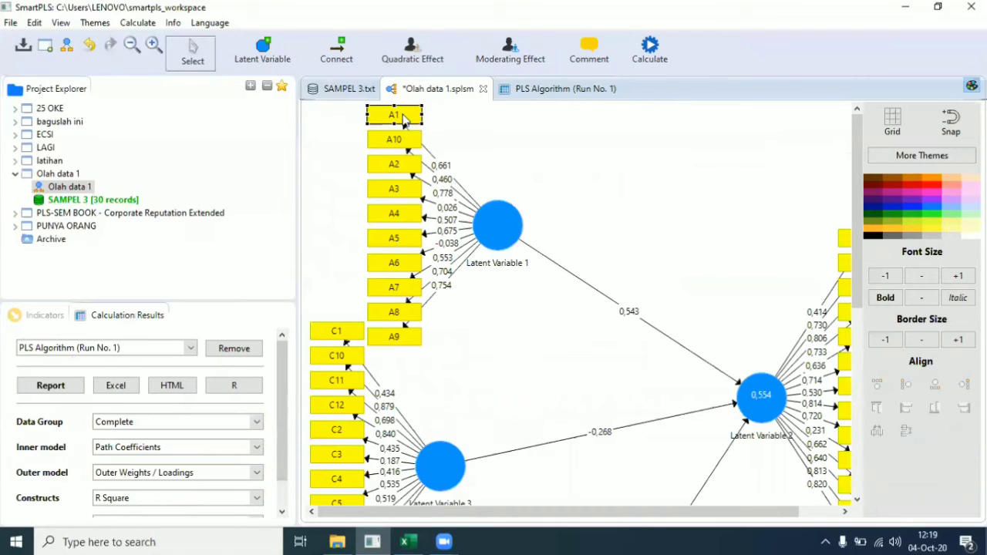
{"action": "right_click", "coordinate": [403, 116]}
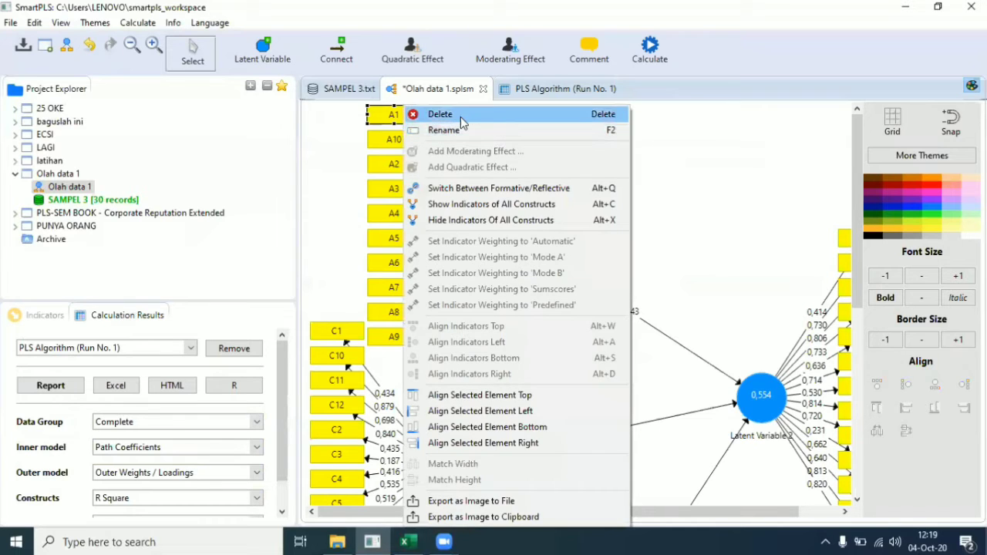
{"action": "left_click", "coordinate": [462, 116]}
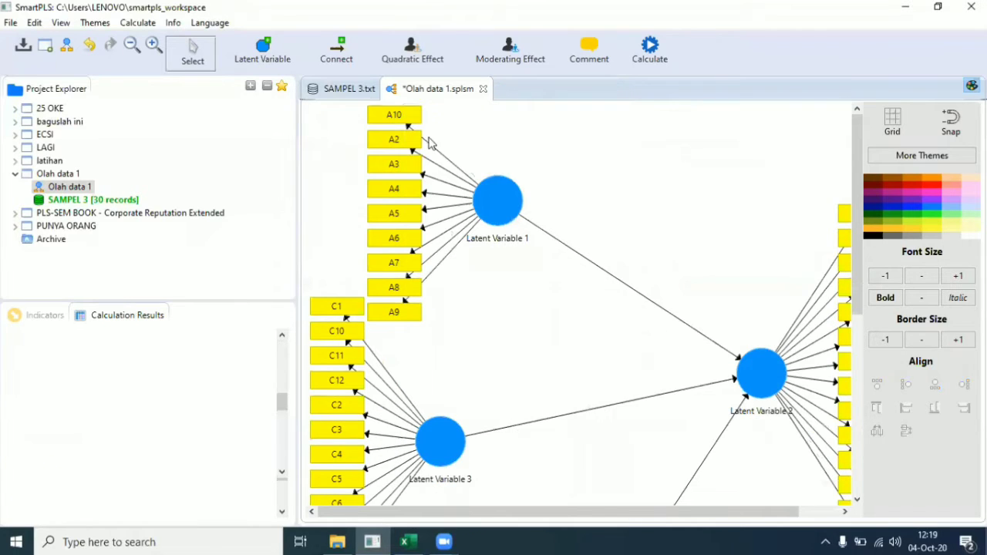
{"action": "left_click", "coordinate": [397, 118]}
{"action": "right_click", "coordinate": [395, 116]}
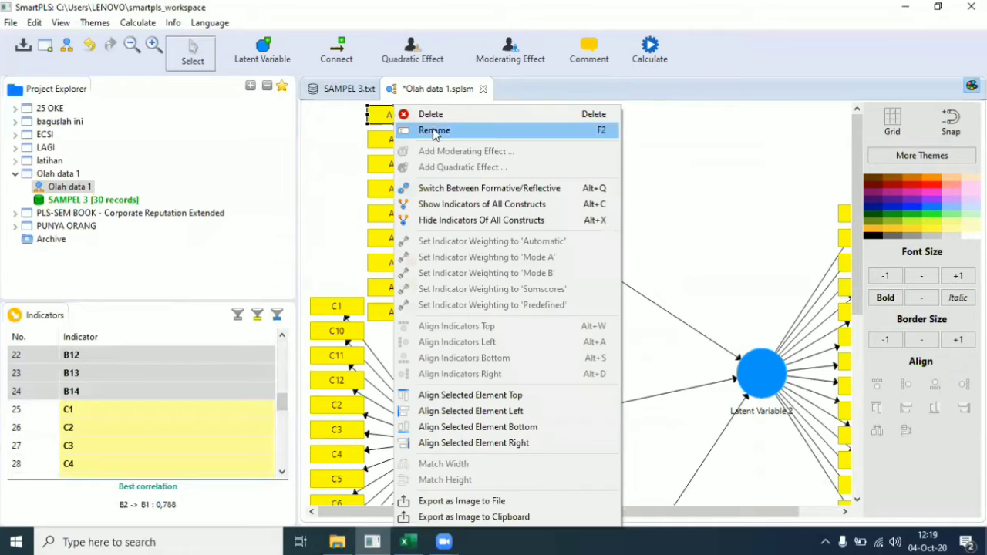
{"action": "left_click", "coordinate": [441, 116]}
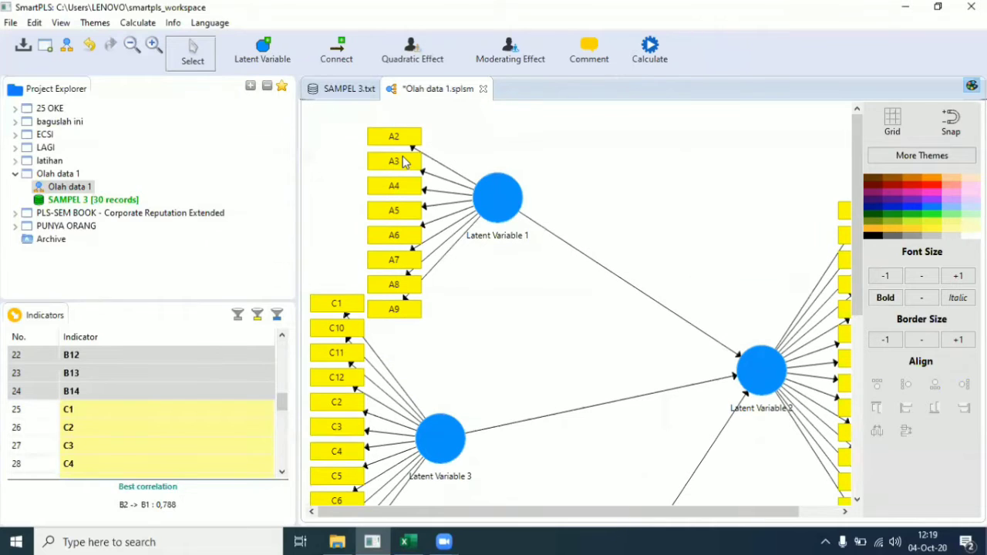
Step: Delete indicator A3, then indicators A4 through A7 together
{"action": "left_click", "coordinate": [403, 157]}
{"action": "right_click", "coordinate": [406, 160]}
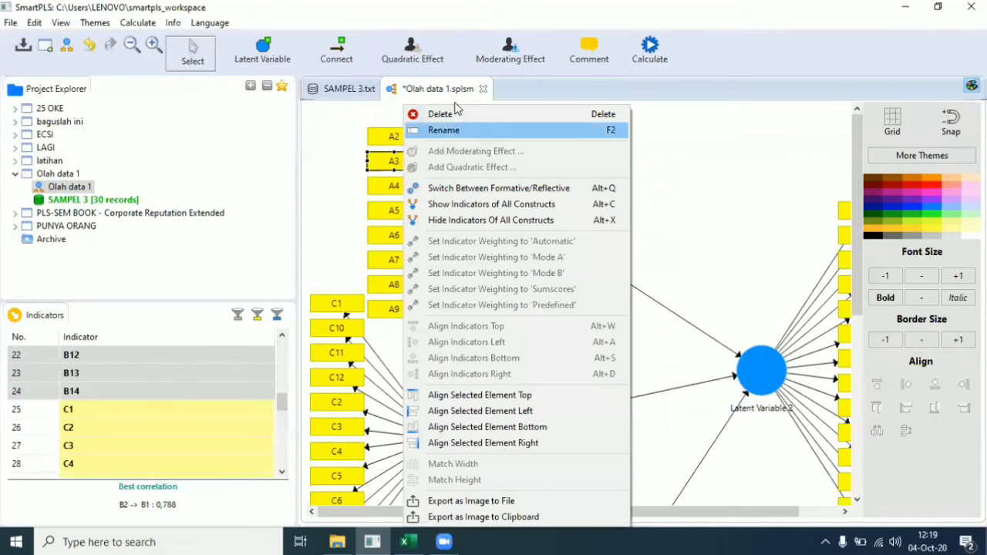
{"action": "left_click", "coordinate": [445, 116]}
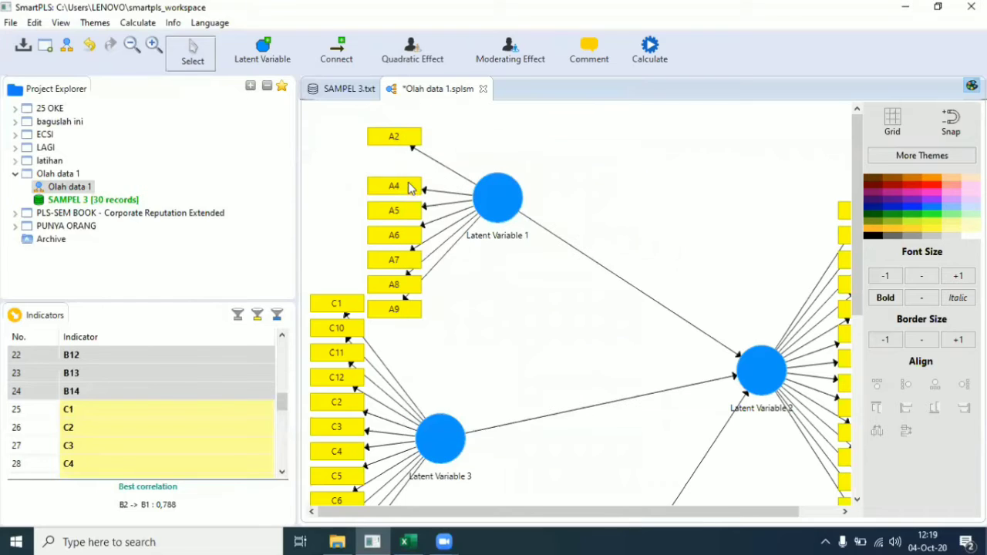
{"action": "left_click_drag", "start_coordinate": [356, 173], "coordinate": [432, 273]}
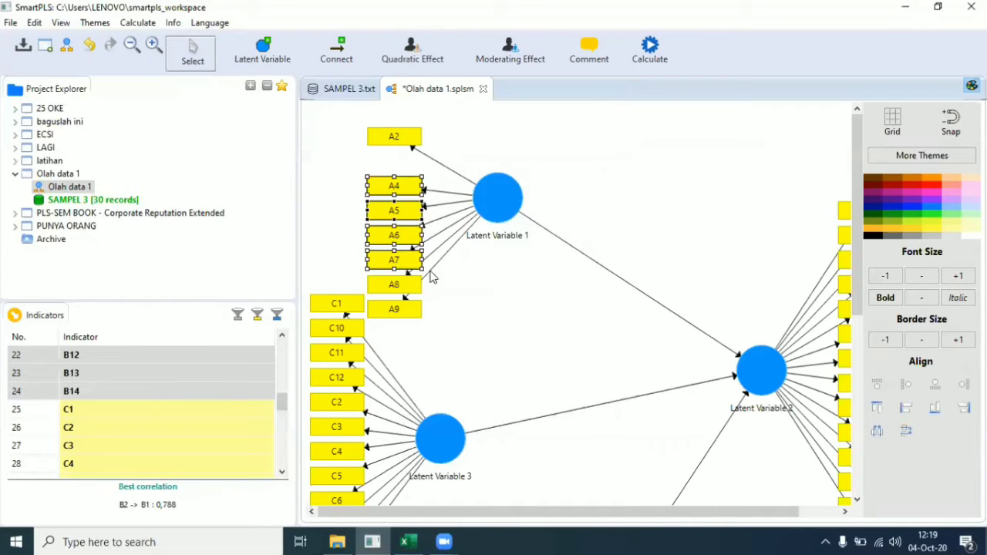
{"action": "right_click", "coordinate": [394, 258]}
{"action": "left_click", "coordinate": [448, 116]}
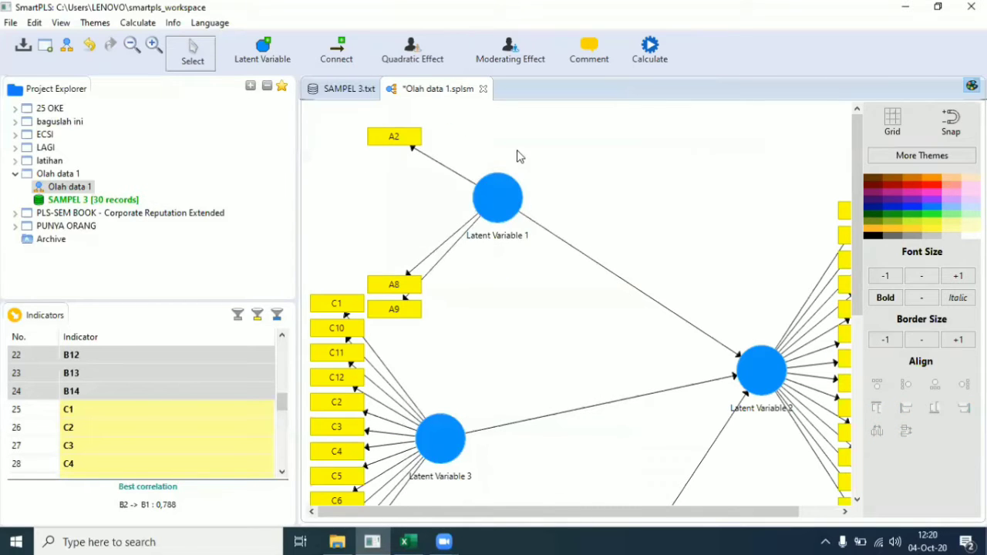
Step: Rerun the PLS Algorithm on the trimmed model with default settings
{"action": "left_click", "coordinate": [653, 48]}
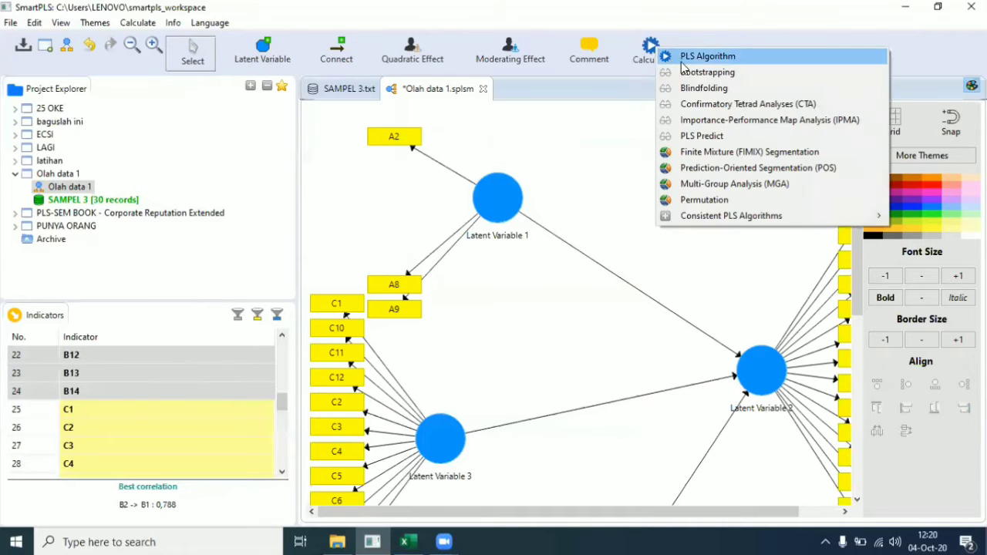
{"action": "left_click", "coordinate": [684, 57]}
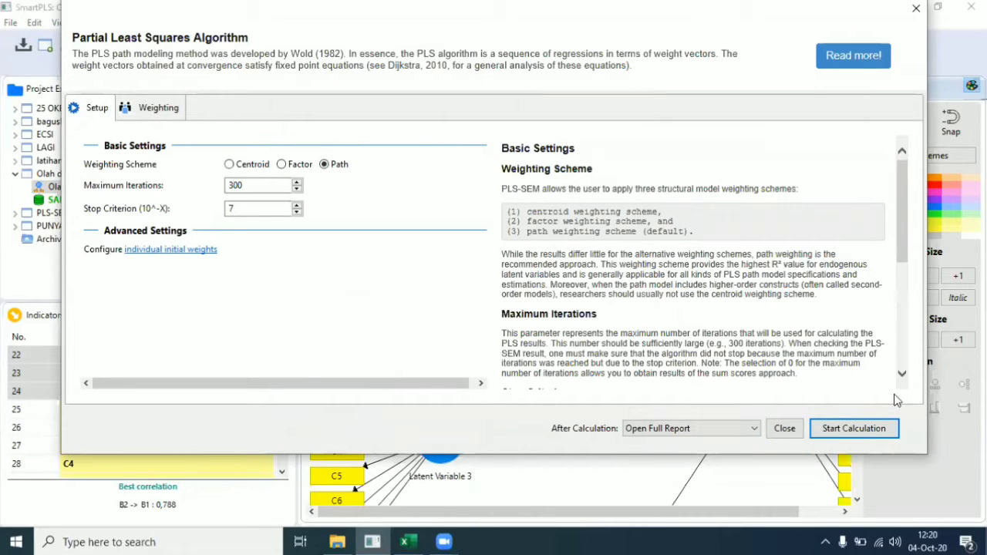
{"action": "left_click", "coordinate": [871, 430]}
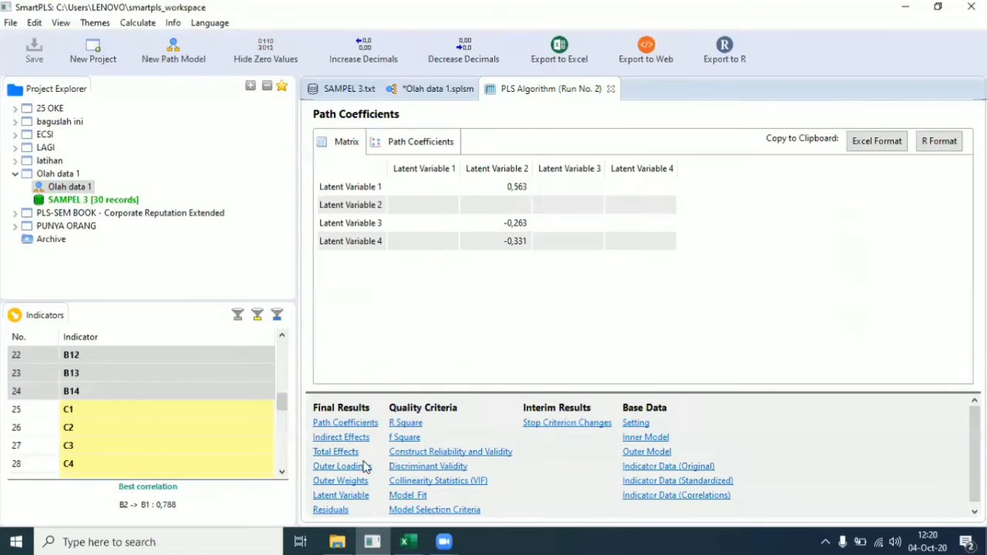
Step: Scroll through the new Outer Loadings, then return to the Olah data 1 model showing R² 0,582
{"action": "left_click", "coordinate": [351, 468]}
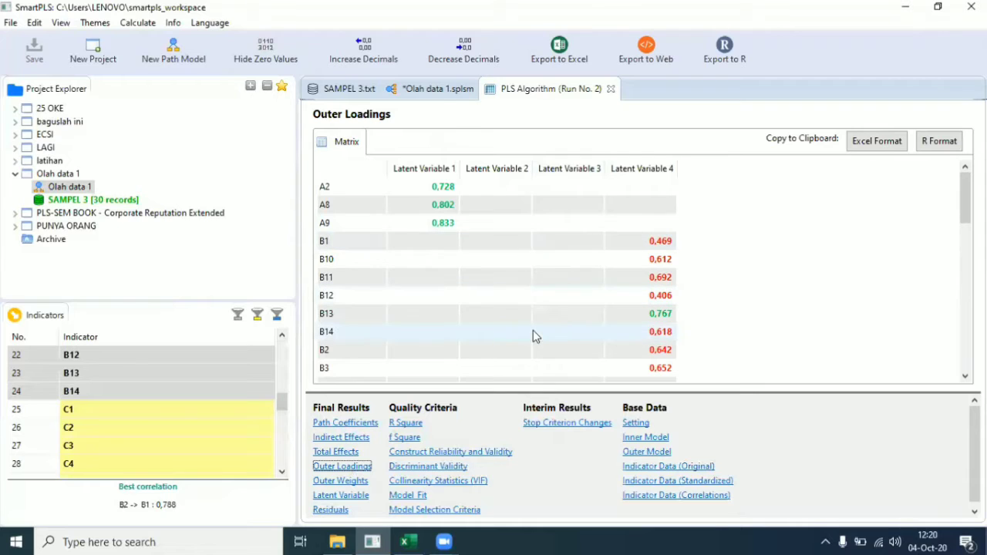
{"action": "scroll", "coordinate": [532, 340], "scroll_direction": "down", "scroll_amount": 1}
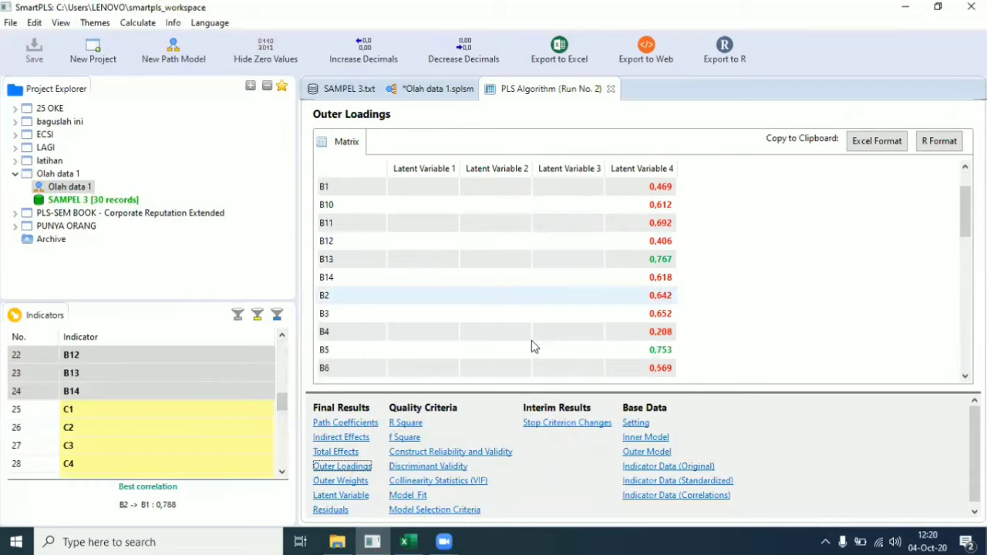
{"action": "scroll", "coordinate": [532, 340], "scroll_direction": "up", "scroll_amount": 1}
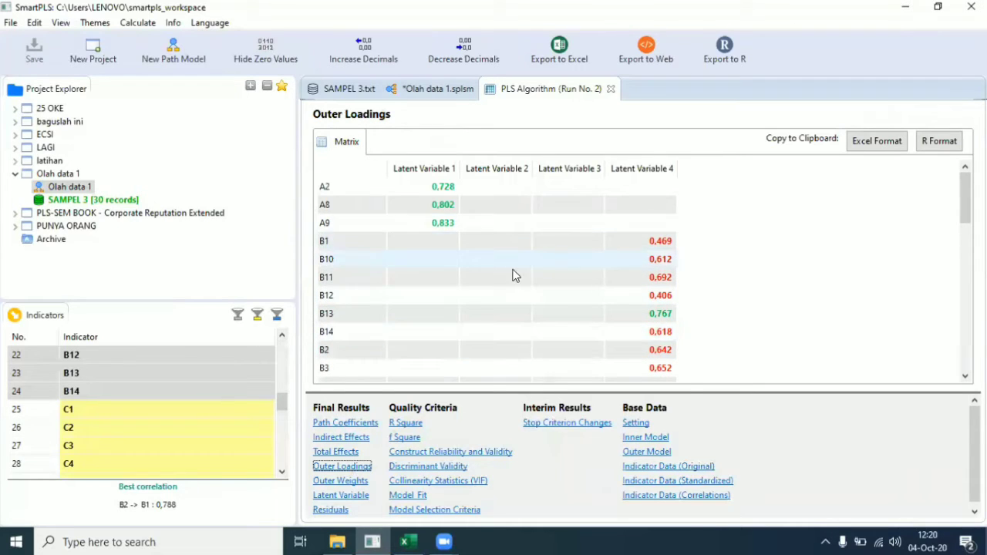
{"action": "scroll", "coordinate": [502, 296], "scroll_direction": "down", "scroll_amount": 4}
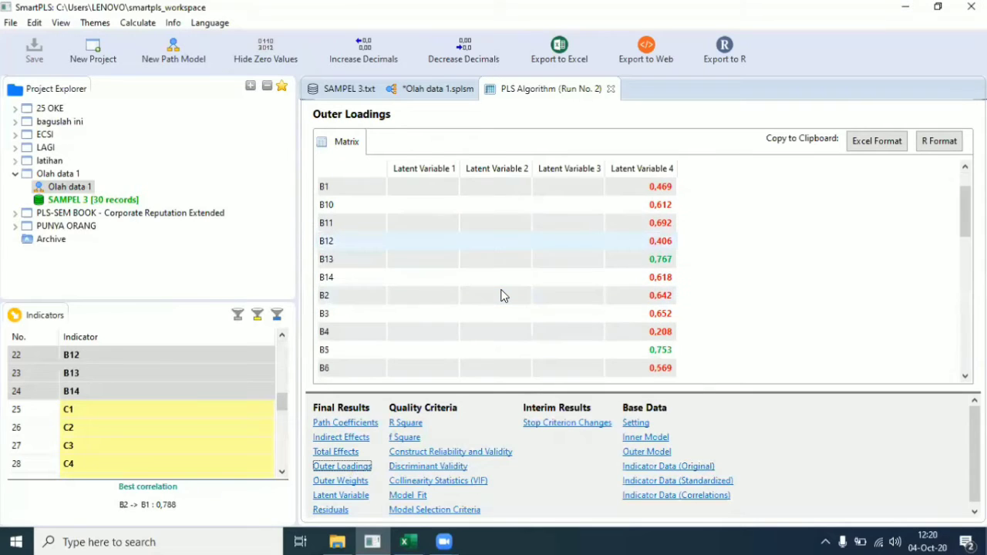
{"action": "scroll", "coordinate": [501, 296], "scroll_direction": "up", "scroll_amount": 2}
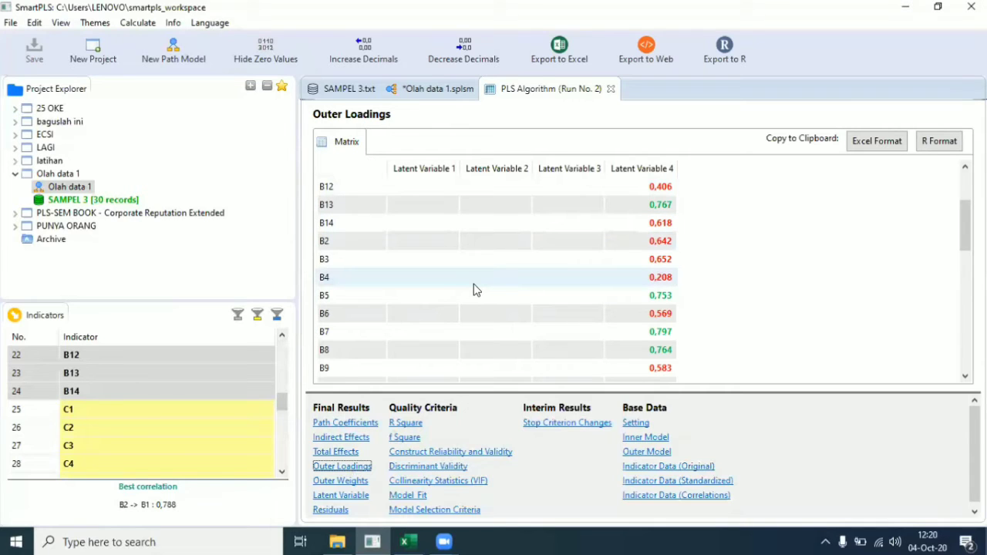
{"action": "scroll", "coordinate": [473, 288], "scroll_direction": "down", "scroll_amount": 1}
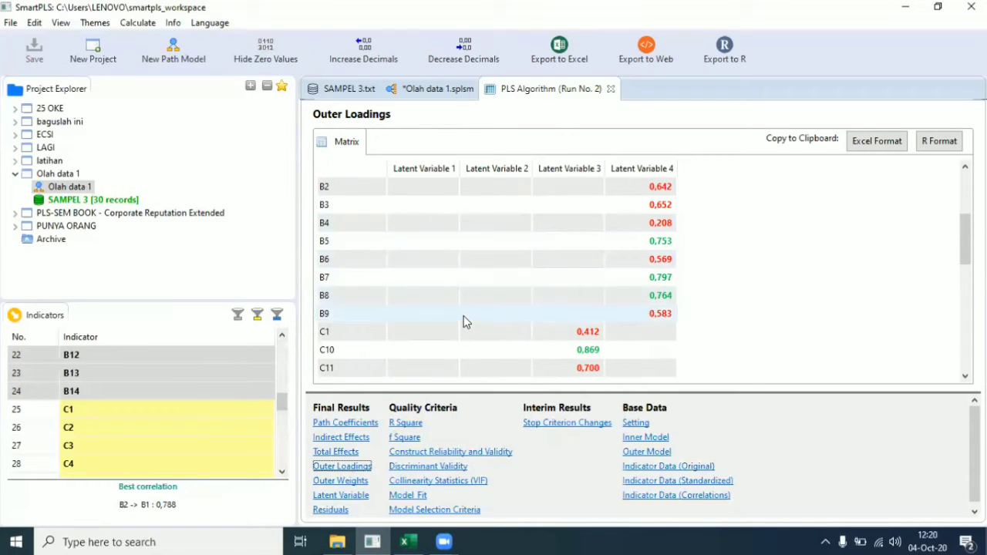
{"action": "left_click", "coordinate": [447, 89]}
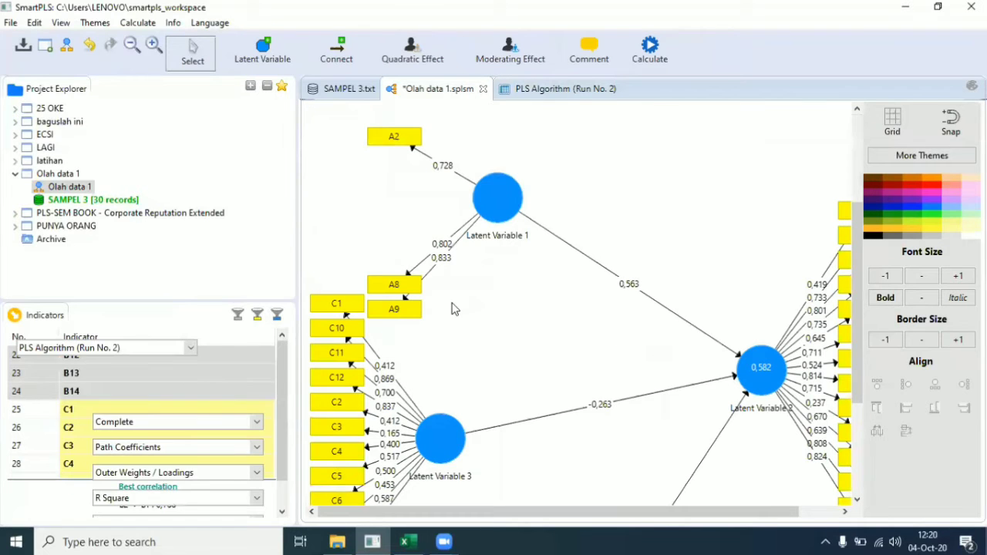
Step: Delete indicators B6 and B9 from Latent Variable 4
{"action": "scroll", "coordinate": [456, 309], "scroll_direction": "down", "scroll_amount": 5}
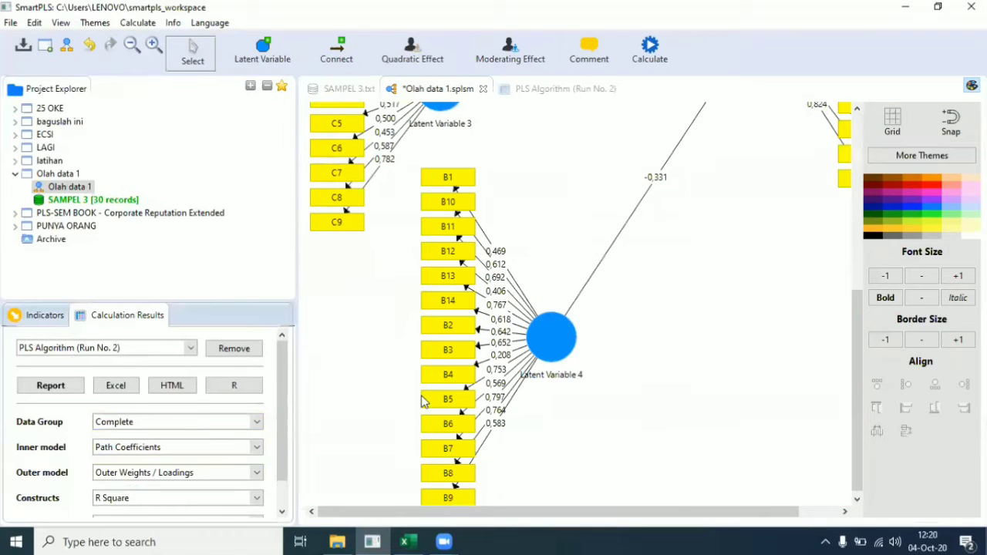
{"action": "left_click", "coordinate": [455, 424]}
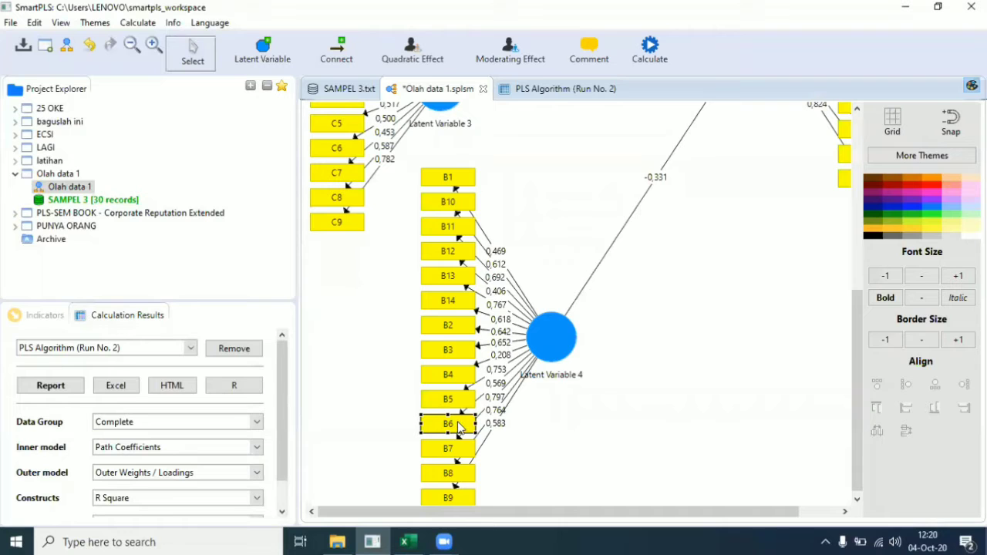
{"action": "right_click", "coordinate": [459, 422]}
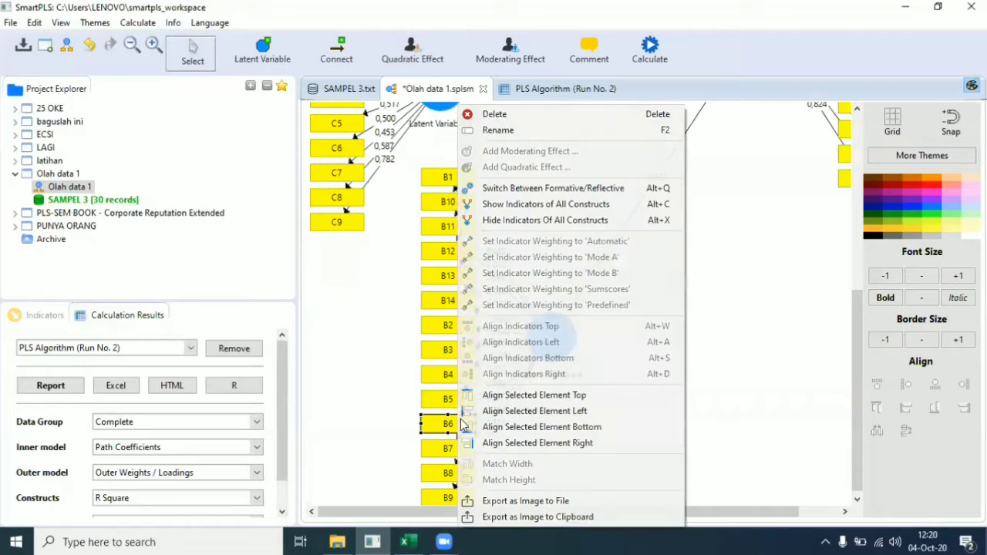
{"action": "left_click", "coordinate": [567, 115]}
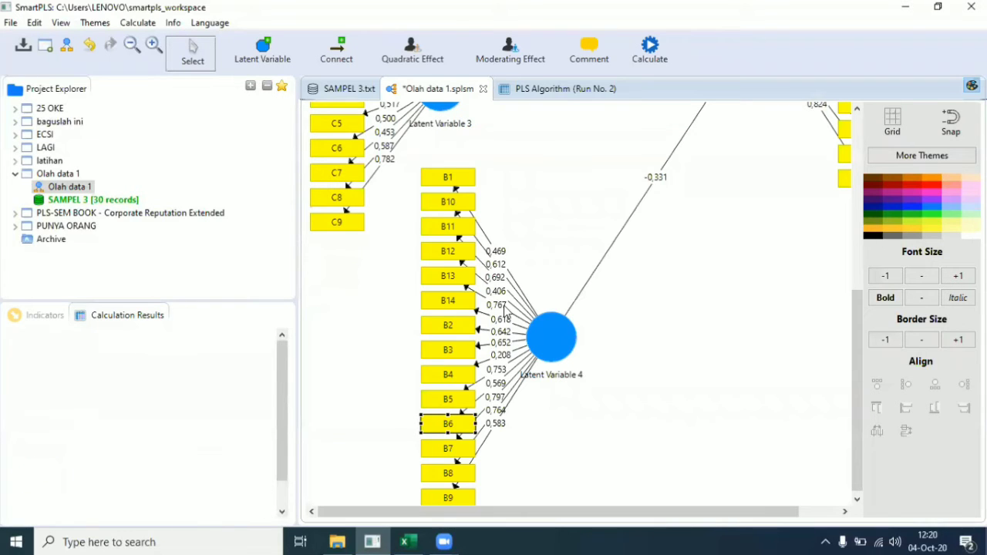
{"action": "left_click", "coordinate": [450, 499]}
{"action": "right_click", "coordinate": [443, 496]}
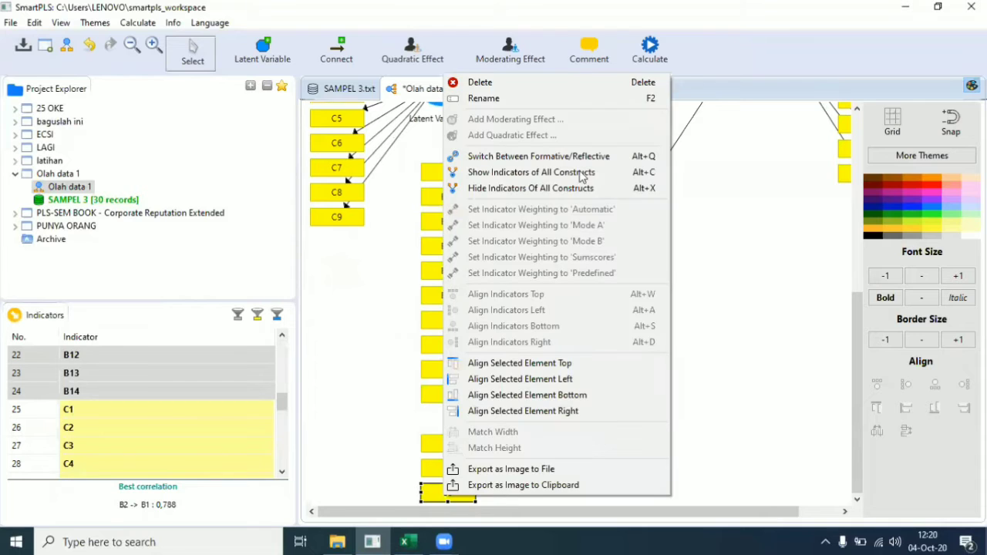
{"action": "left_click", "coordinate": [597, 87]}
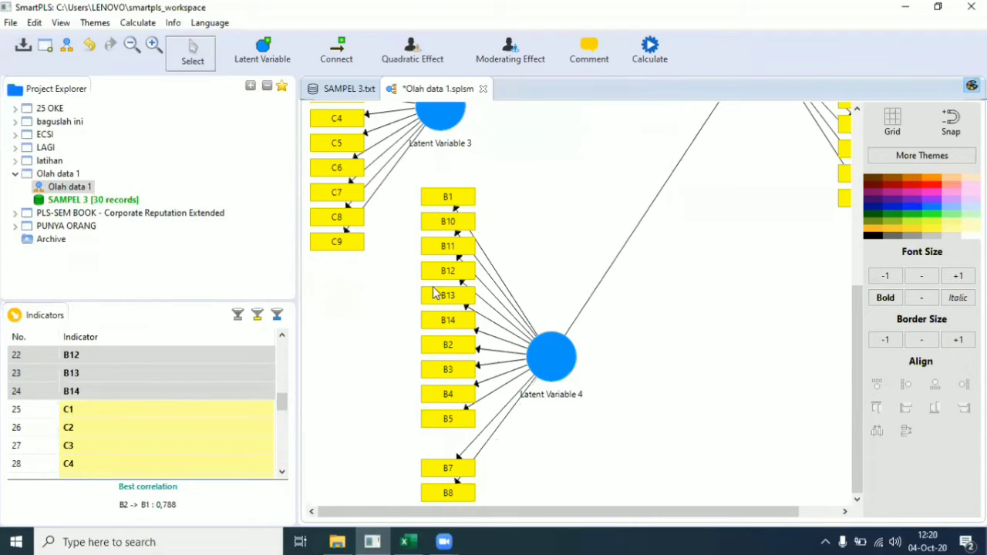
Step: Delete B14, B2, B3, B4 and then B1, B10, B11, B12, leaving B13, B5, B7, B8
{"action": "left_click_drag", "start_coordinate": [405, 308], "coordinate": [491, 407]}
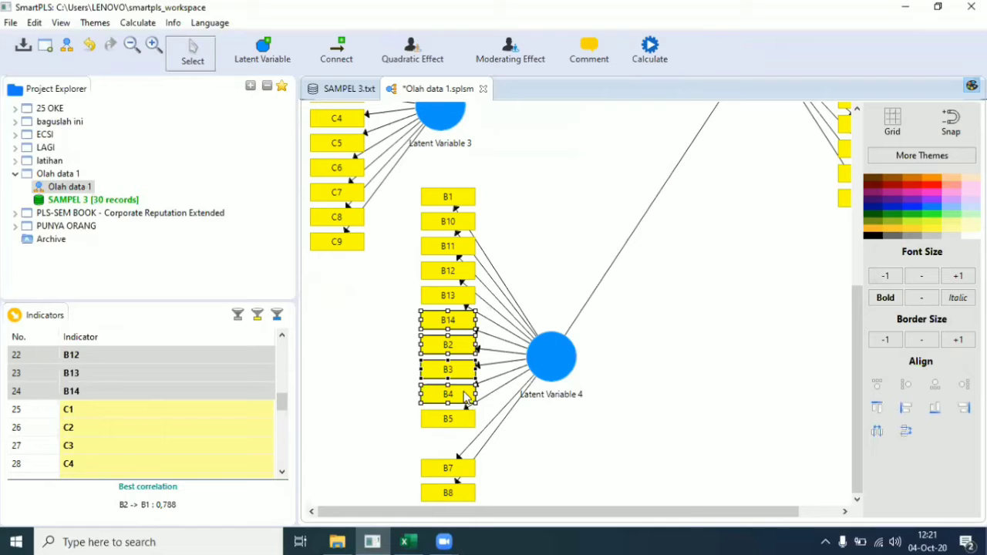
{"action": "right_click", "coordinate": [465, 397]}
{"action": "left_click", "coordinate": [562, 113]}
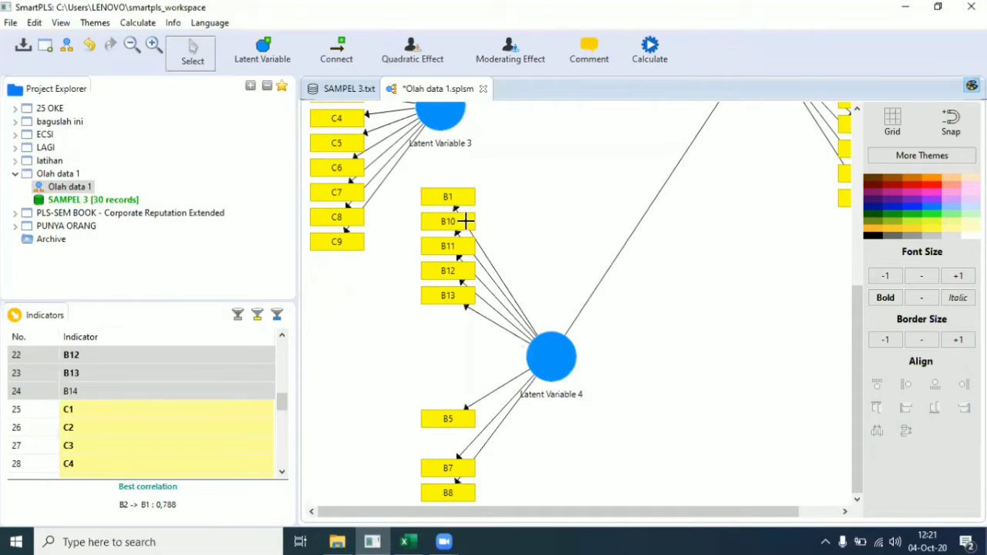
{"action": "left_click_drag", "start_coordinate": [414, 180], "coordinate": [500, 285]}
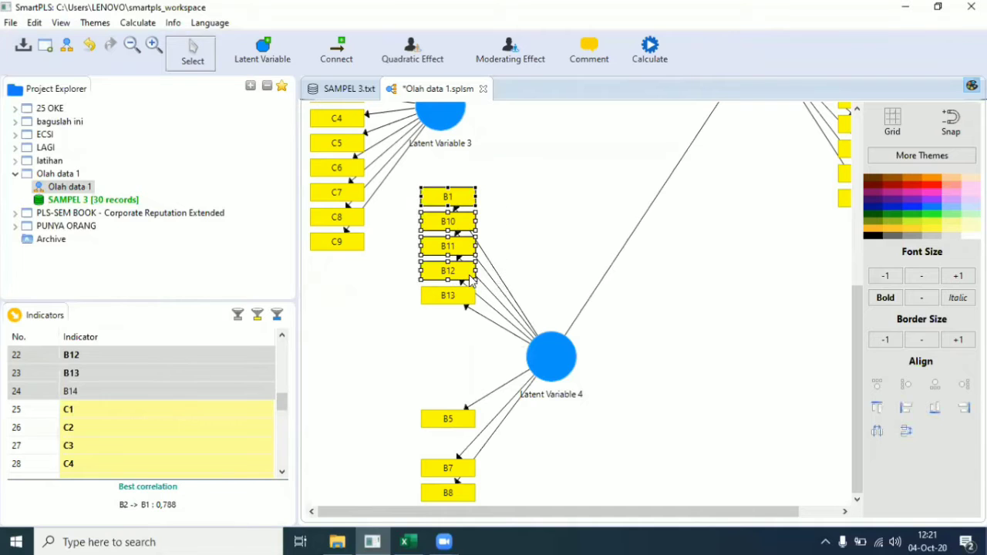
{"action": "right_click", "coordinate": [472, 275]}
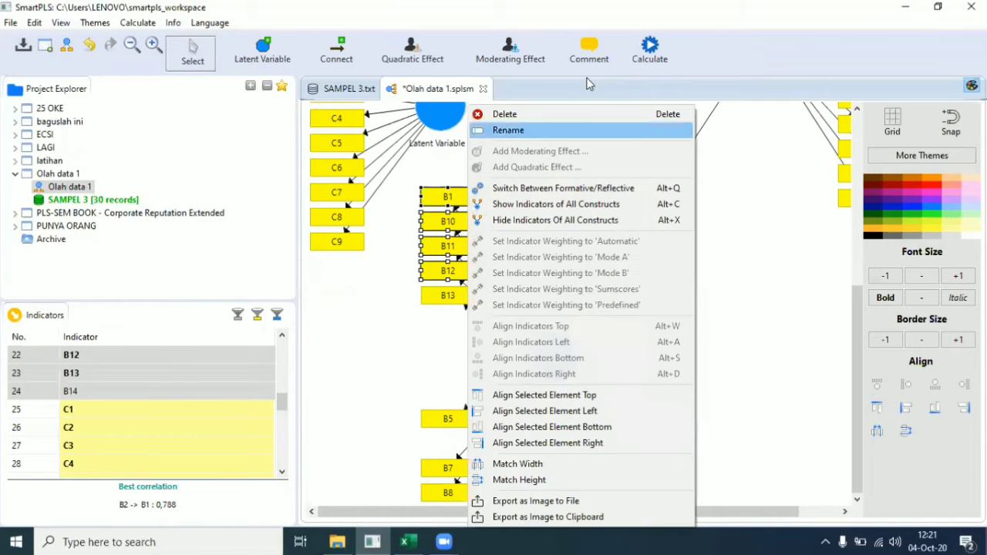
{"action": "left_click", "coordinate": [540, 115]}
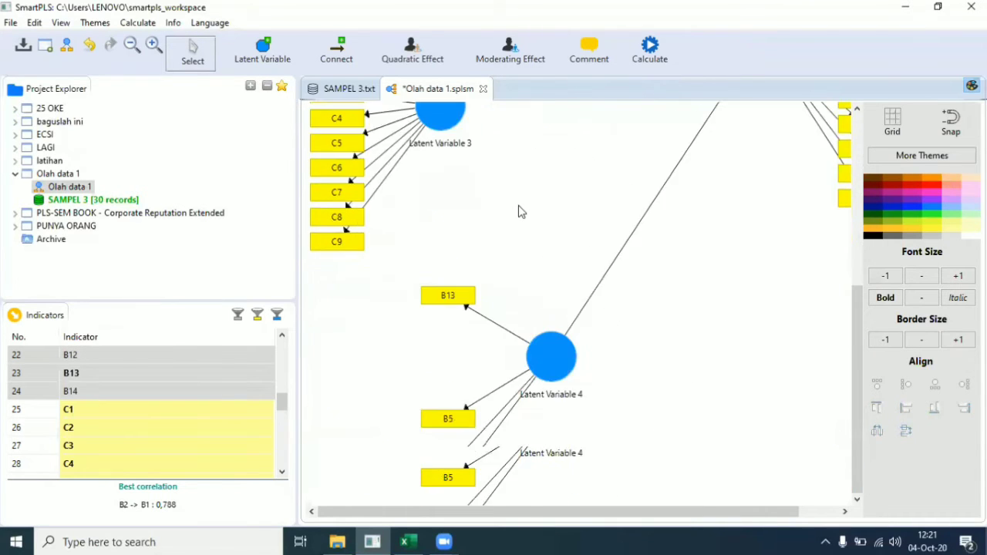
{"action": "scroll", "coordinate": [519, 212], "scroll_direction": "up", "scroll_amount": 5}
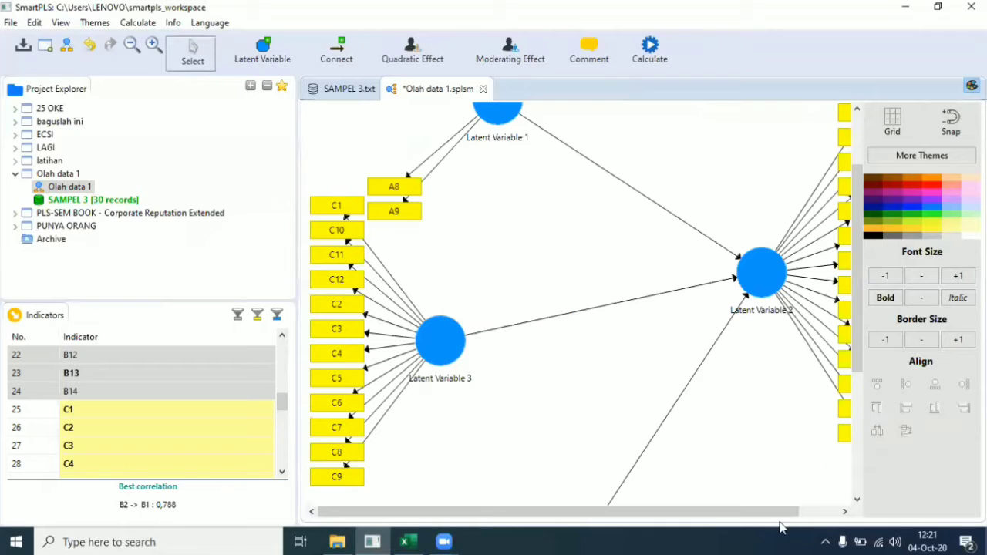
{"action": "left_click_drag", "start_coordinate": [766, 509], "coordinate": [725, 505]}
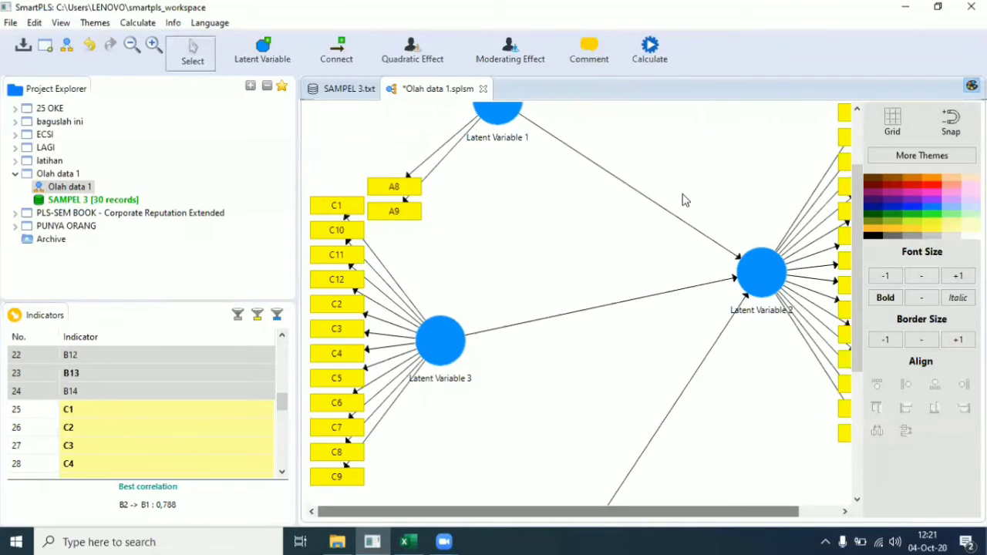
Step: Run the PLS Algorithm again and review the Outer Loadings, noting C1–C3 at 0,169
{"action": "left_click", "coordinate": [654, 48]}
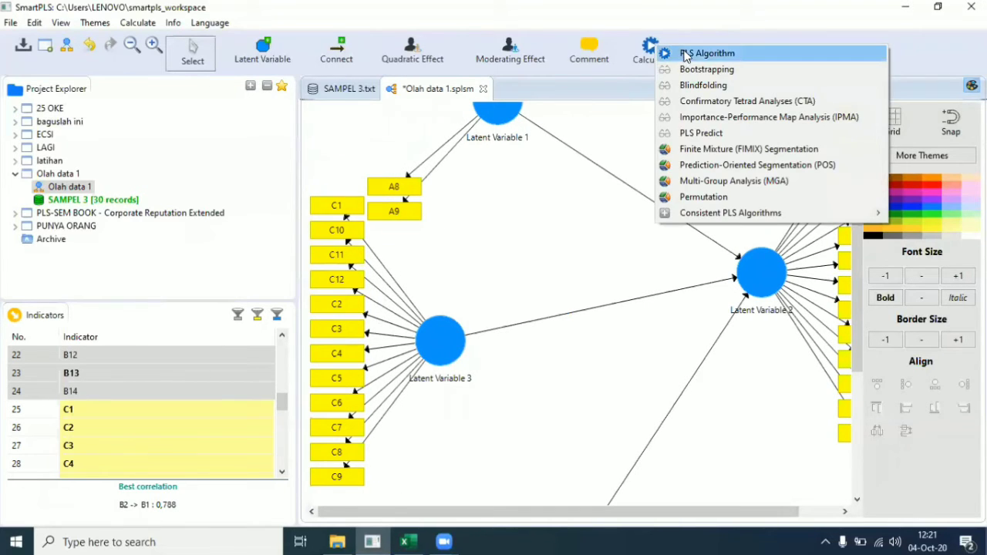
{"action": "left_click", "coordinate": [684, 54]}
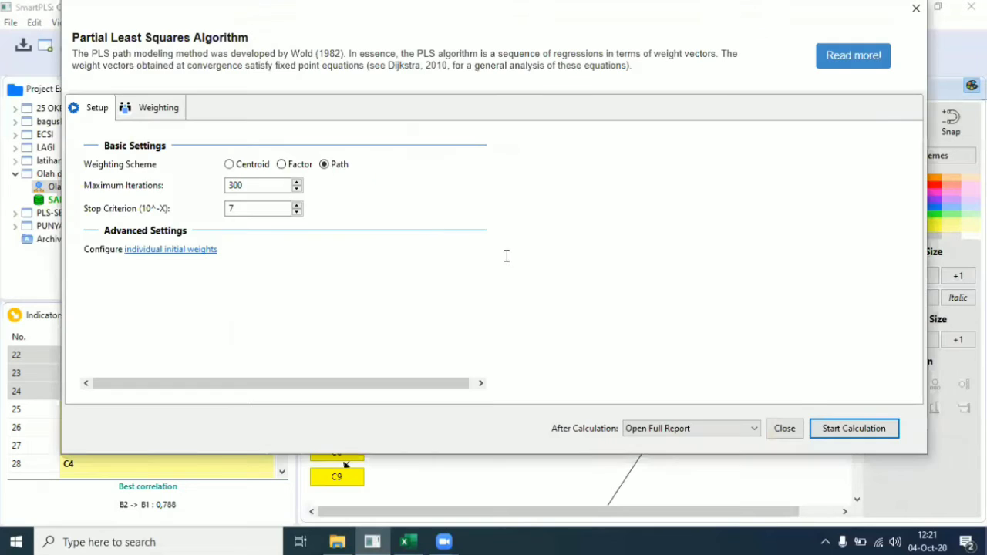
{"action": "left_click", "coordinate": [855, 429]}
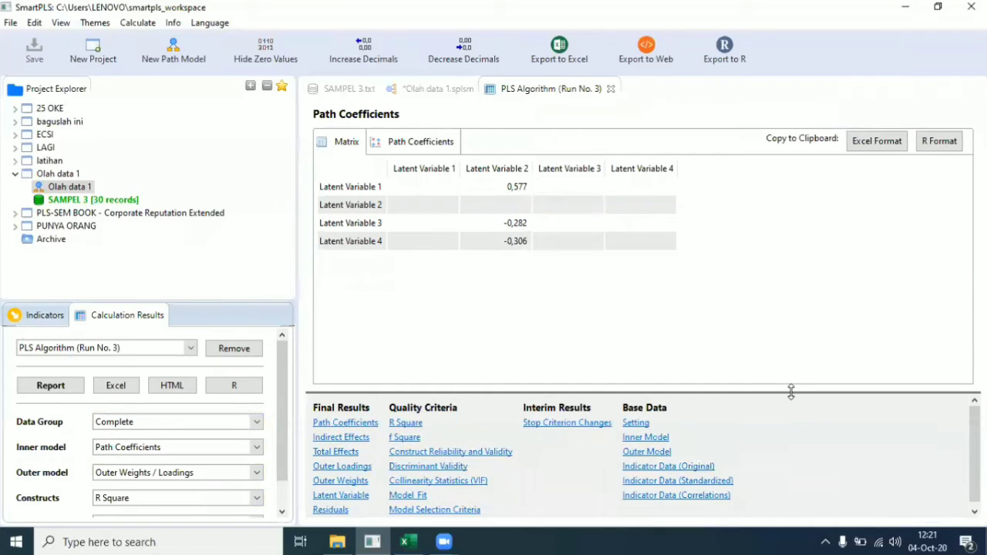
{"action": "left_click", "coordinate": [333, 468]}
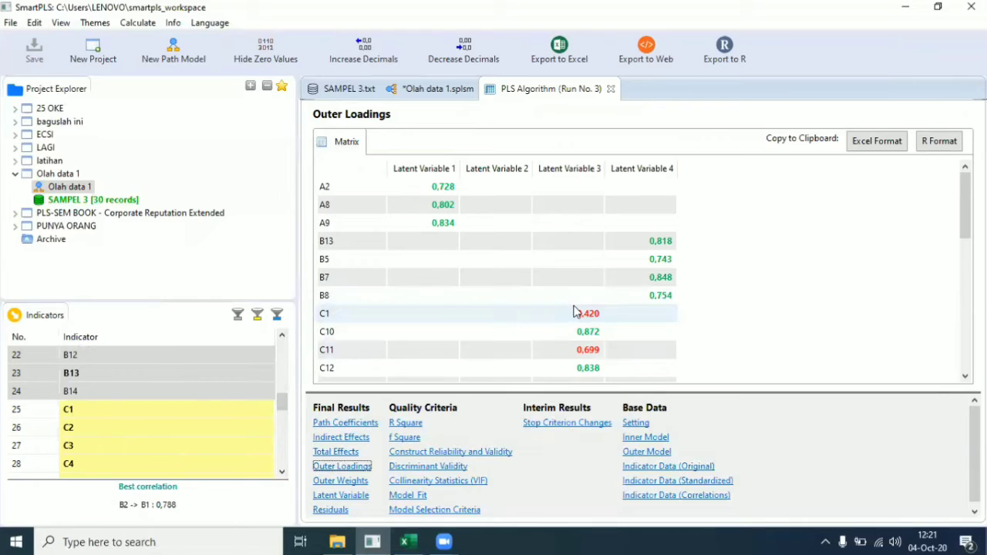
{"action": "scroll", "coordinate": [573, 311], "scroll_direction": "down", "scroll_amount": 1}
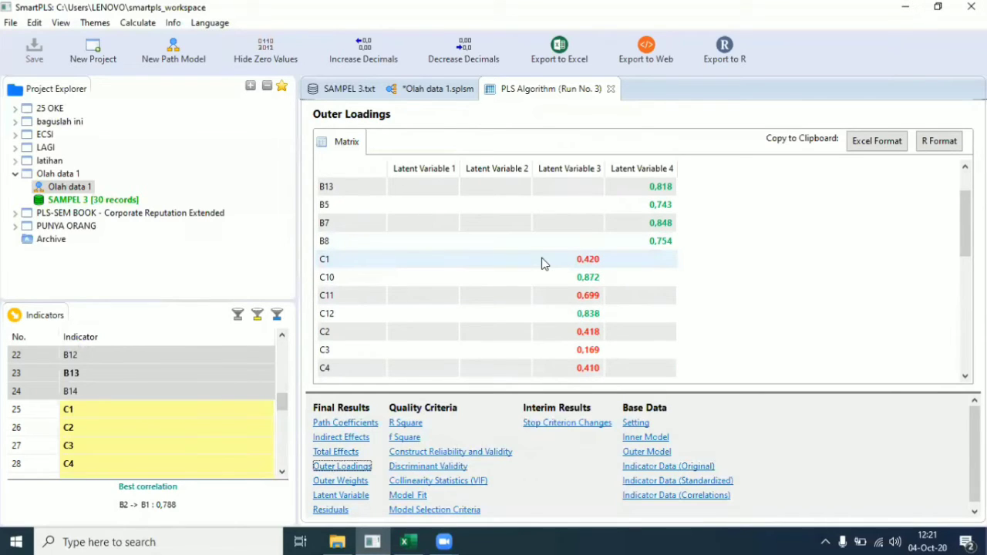
{"action": "scroll", "coordinate": [554, 313], "scroll_direction": "down", "scroll_amount": 2}
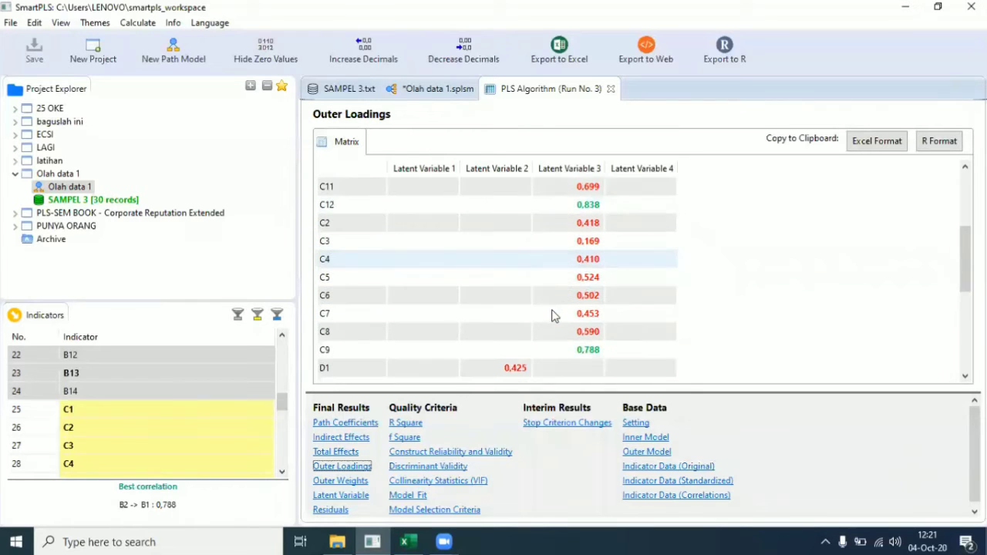
{"action": "scroll", "coordinate": [553, 315], "scroll_direction": "down", "scroll_amount": 1}
{"action": "scroll", "coordinate": [553, 307], "scroll_direction": "up", "scroll_amount": 3}
{"action": "scroll", "coordinate": [552, 303], "scroll_direction": "down", "scroll_amount": 2}
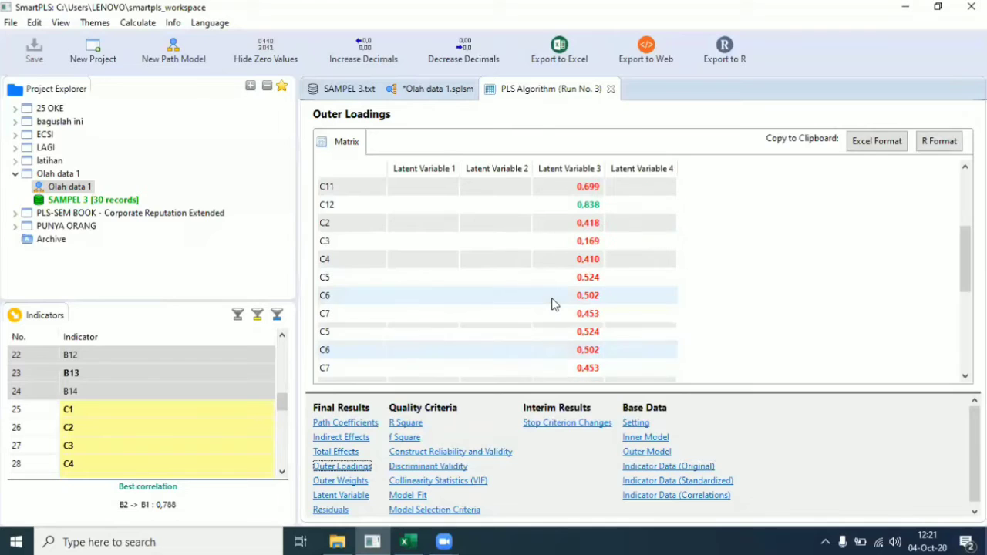
{"action": "scroll", "coordinate": [450, 273], "scroll_direction": "down", "scroll_amount": 3}
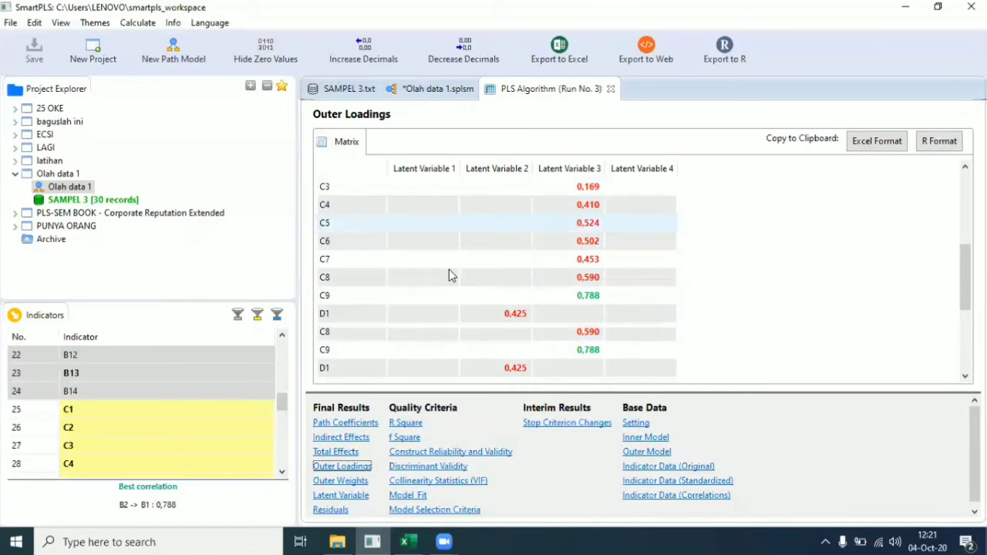
{"action": "scroll", "coordinate": [449, 273], "scroll_direction": "up", "scroll_amount": 3}
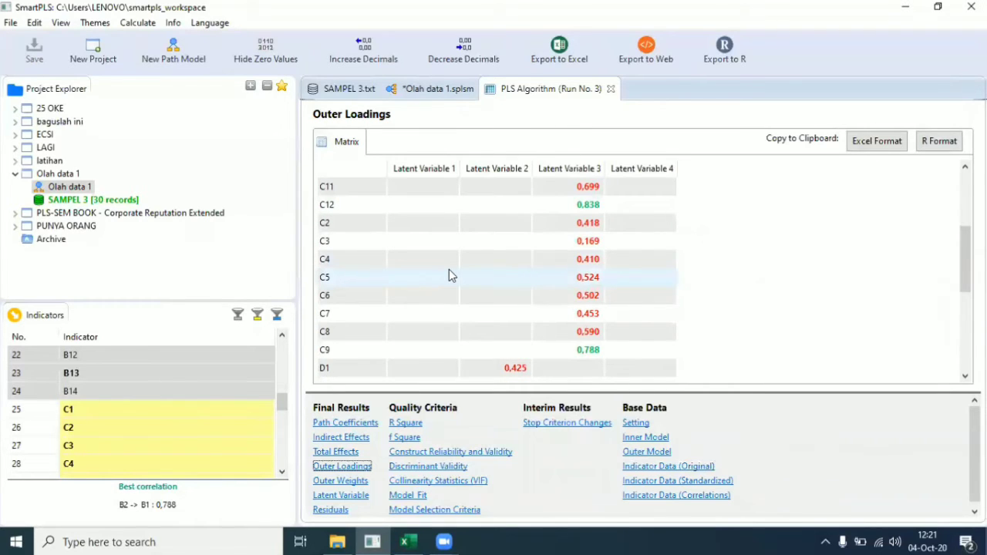
{"action": "scroll", "coordinate": [449, 277], "scroll_direction": "up", "scroll_amount": 2}
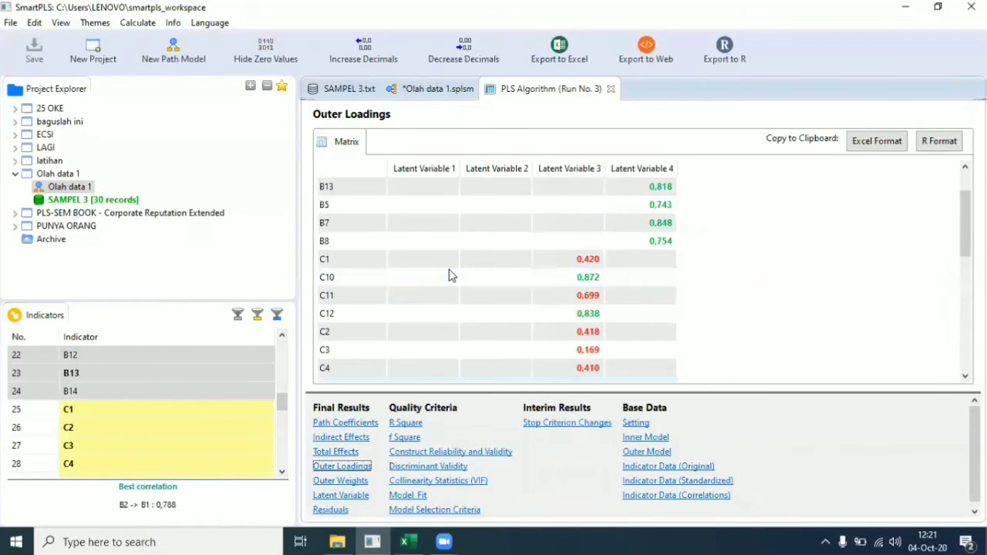
Step: Return to the path model showing R² 0,573 and paths 0,577, -0,282, -0,306
{"action": "left_click", "coordinate": [436, 90]}
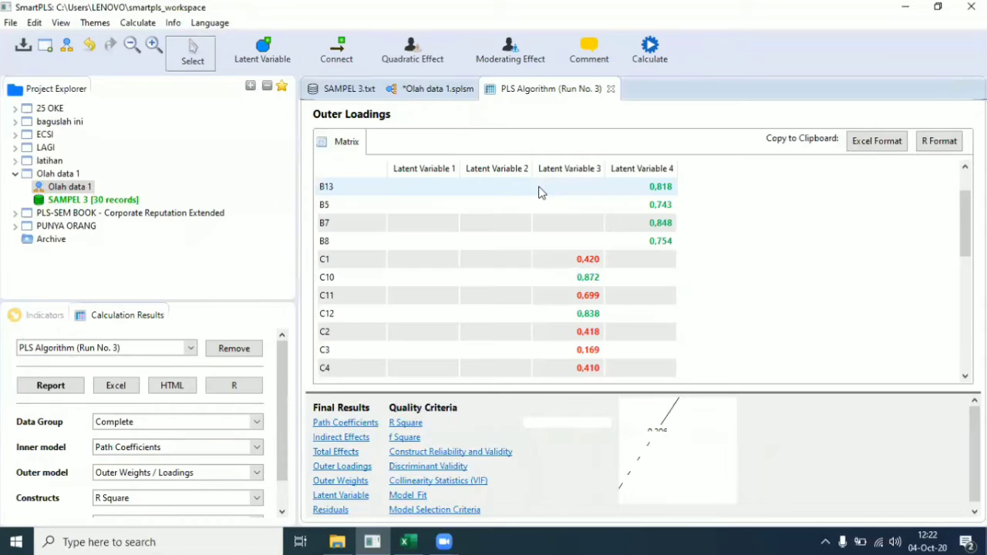
{"action": "scroll", "coordinate": [543, 192], "scroll_direction": "down", "scroll_amount": 2}
{"action": "scroll", "coordinate": [540, 193], "scroll_direction": "up", "scroll_amount": 1}
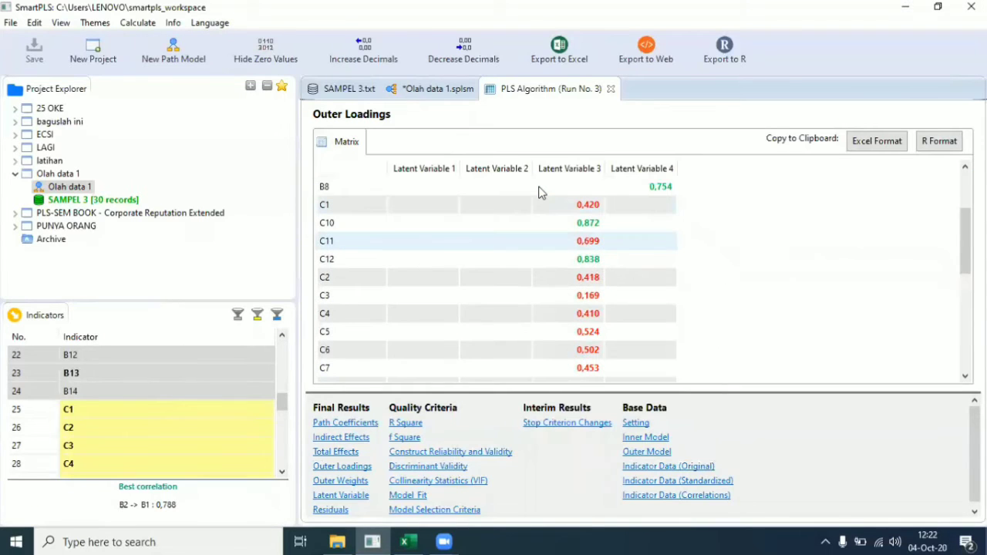
{"action": "scroll", "coordinate": [543, 193], "scroll_direction": "down", "scroll_amount": 1}
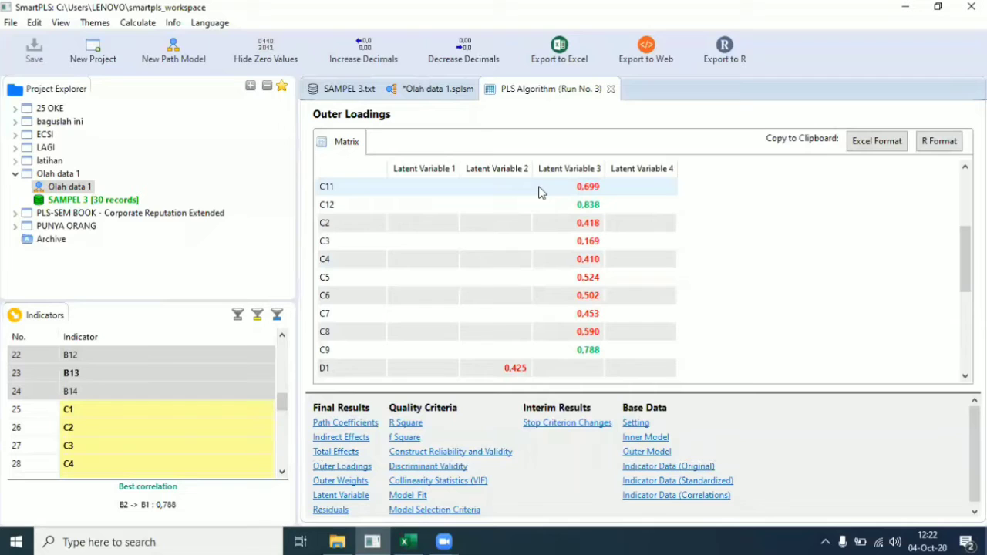
{"action": "scroll", "coordinate": [542, 193], "scroll_direction": "up", "scroll_amount": 1}
{"action": "left_click", "coordinate": [459, 85]}
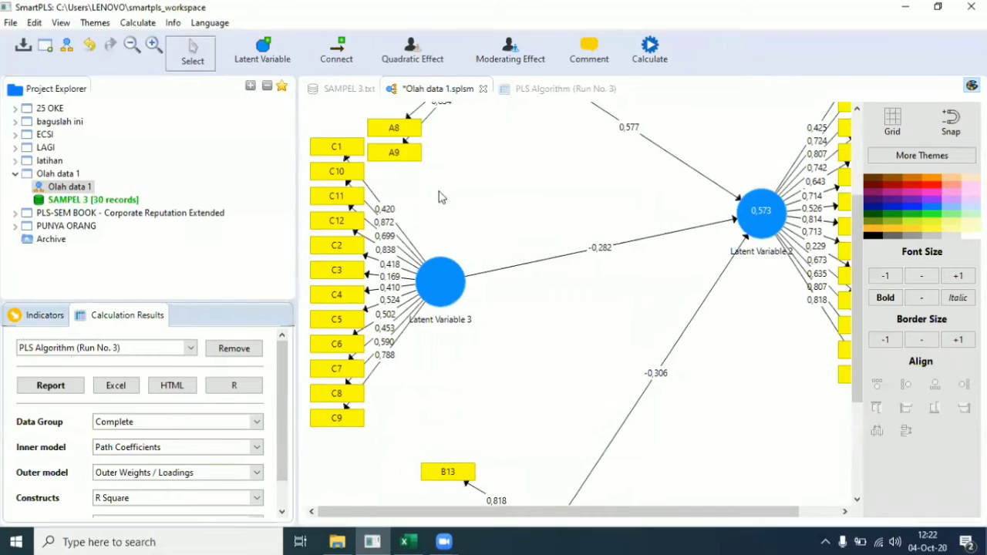
Step: Delete indicators C1 and C11 from Latent Variable 3
{"action": "left_click", "coordinate": [345, 147]}
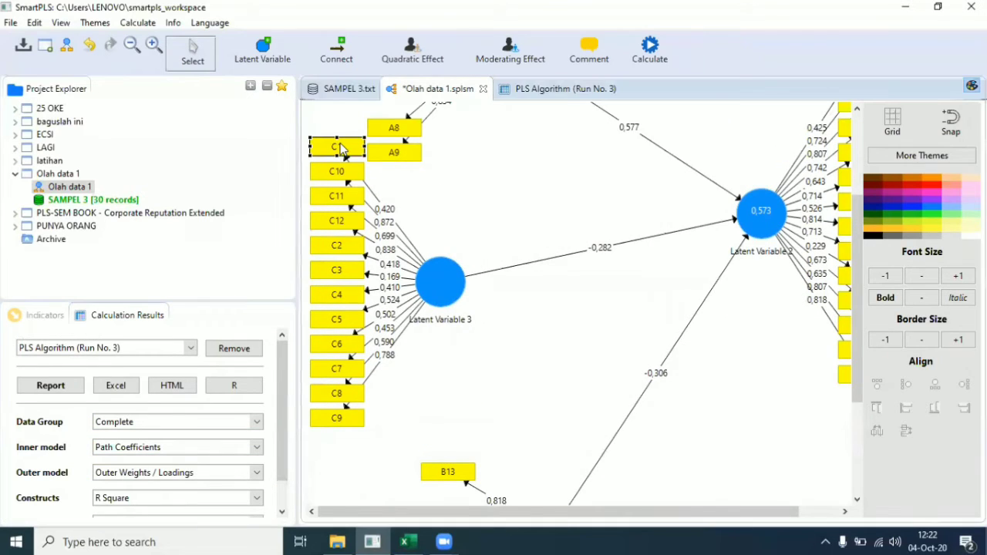
{"action": "right_click", "coordinate": [345, 146]}
{"action": "left_click", "coordinate": [385, 115]}
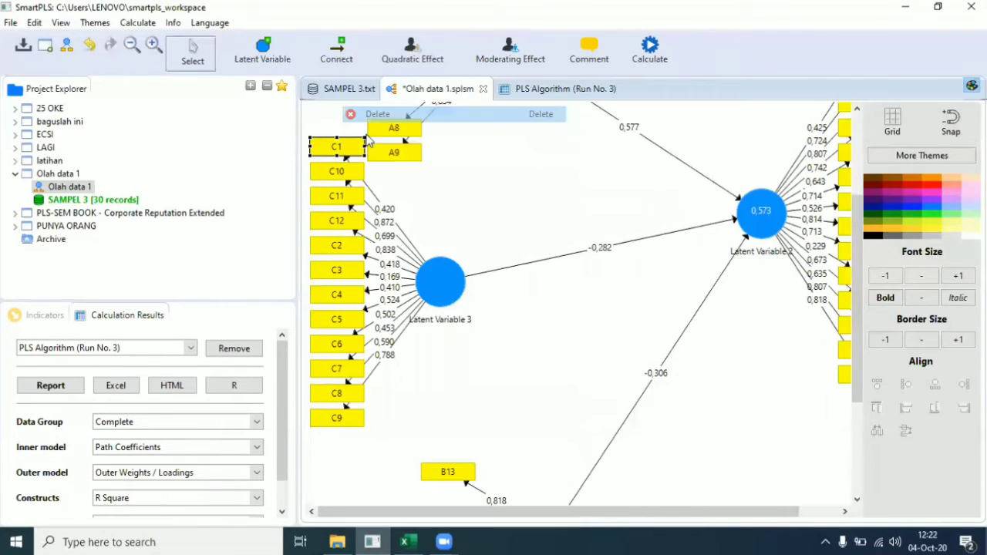
{"action": "left_click", "coordinate": [336, 195]}
{"action": "right_click", "coordinate": [337, 195]}
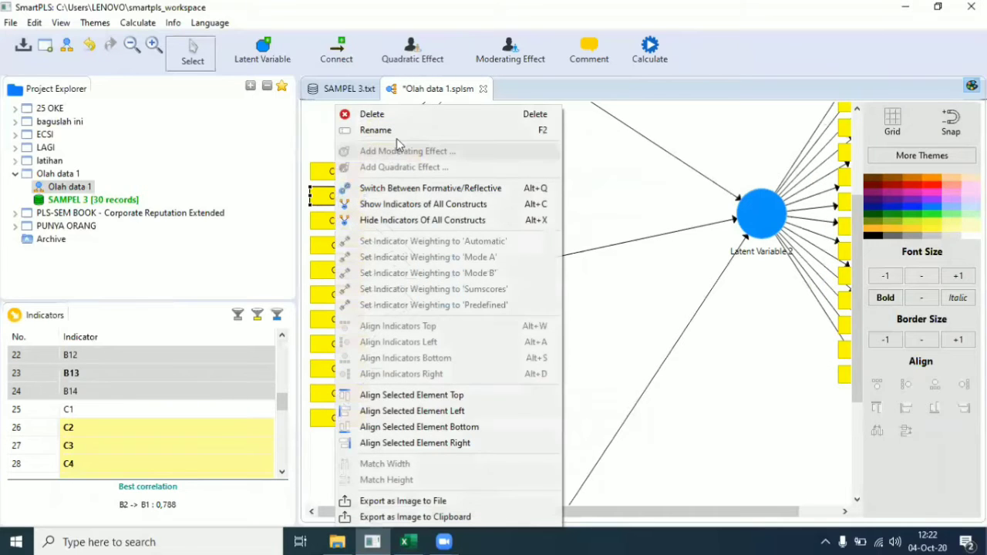
{"action": "left_click", "coordinate": [397, 120]}
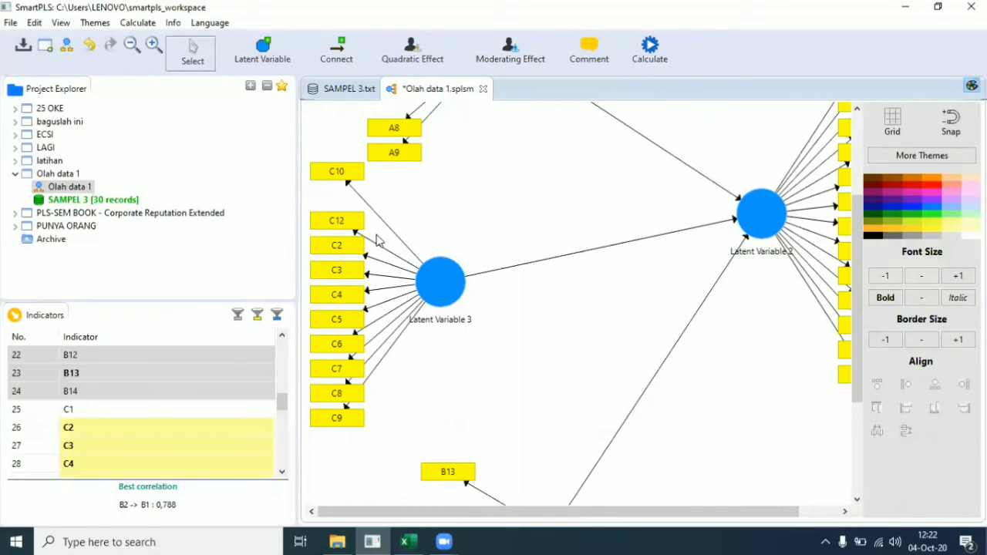
Step: Delete C3–C8 together and then C2, leaving only C9, C10 and C12
{"action": "left_click_drag", "start_coordinate": [371, 237], "coordinate": [307, 405]}
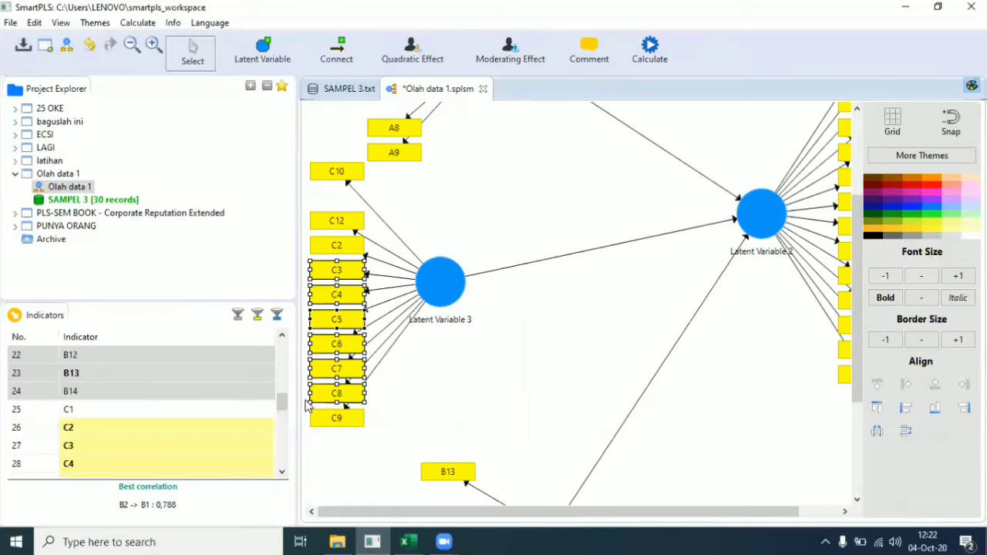
{"action": "right_click", "coordinate": [341, 267]}
{"action": "left_click", "coordinate": [420, 113]}
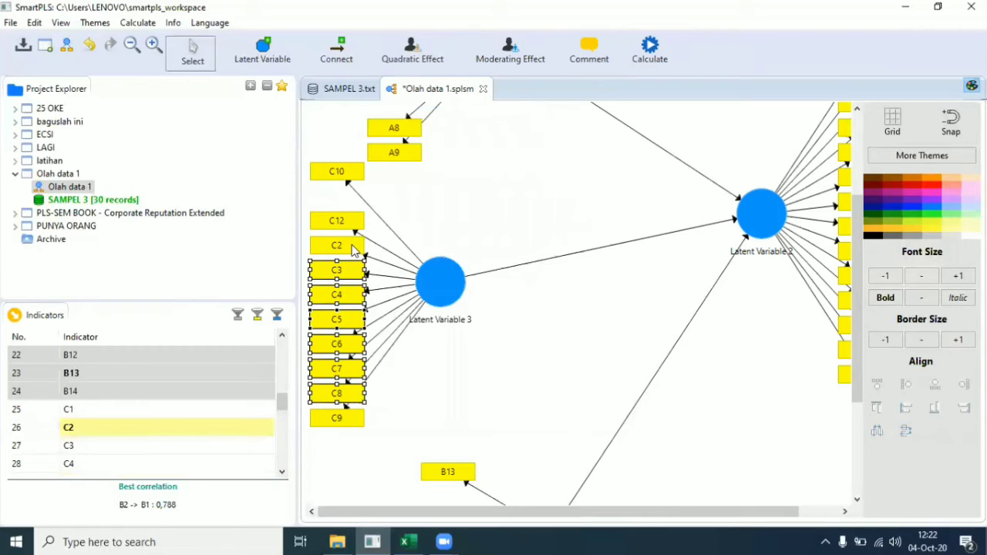
{"action": "left_click", "coordinate": [353, 248]}
{"action": "right_click", "coordinate": [354, 248]}
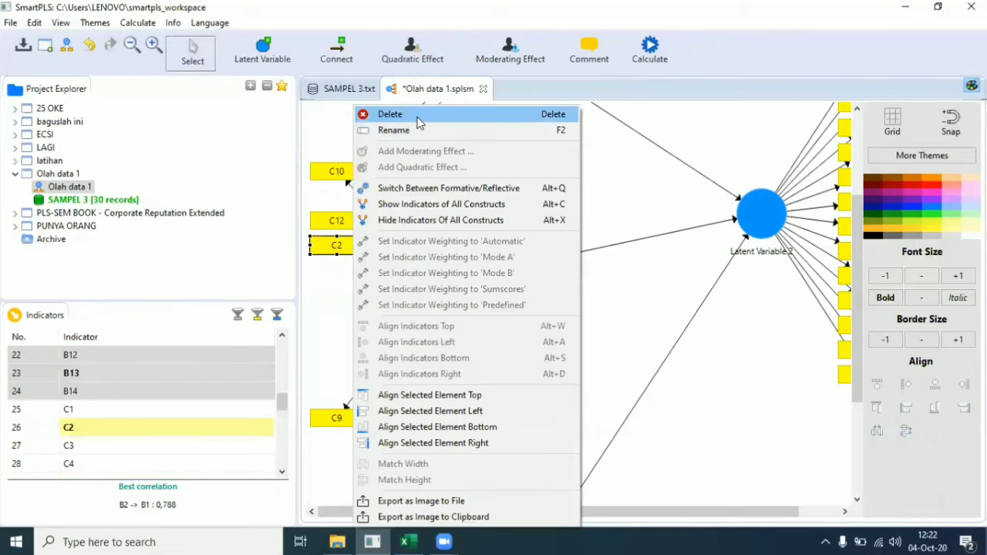
{"action": "left_click", "coordinate": [417, 115]}
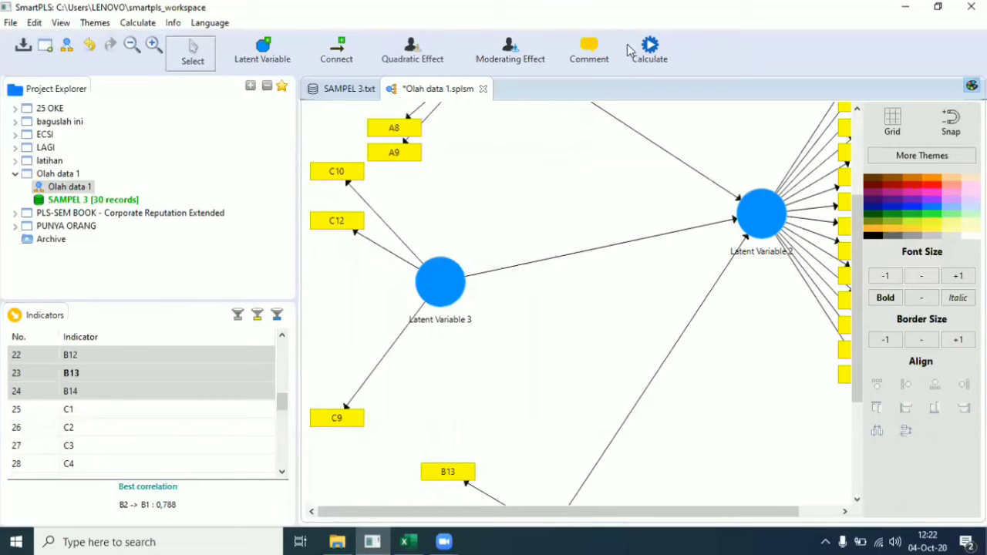
{"action": "left_click", "coordinate": [650, 45]}
Step: Rerun the PLS algorithm and show its Outer Loadings results
{"action": "left_click", "coordinate": [682, 61]}
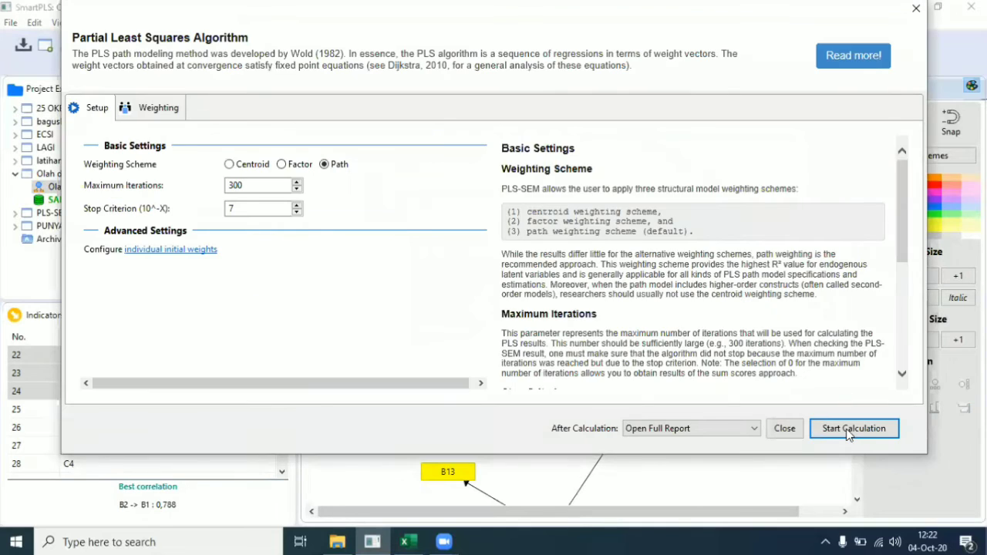
{"action": "left_click", "coordinate": [846, 429]}
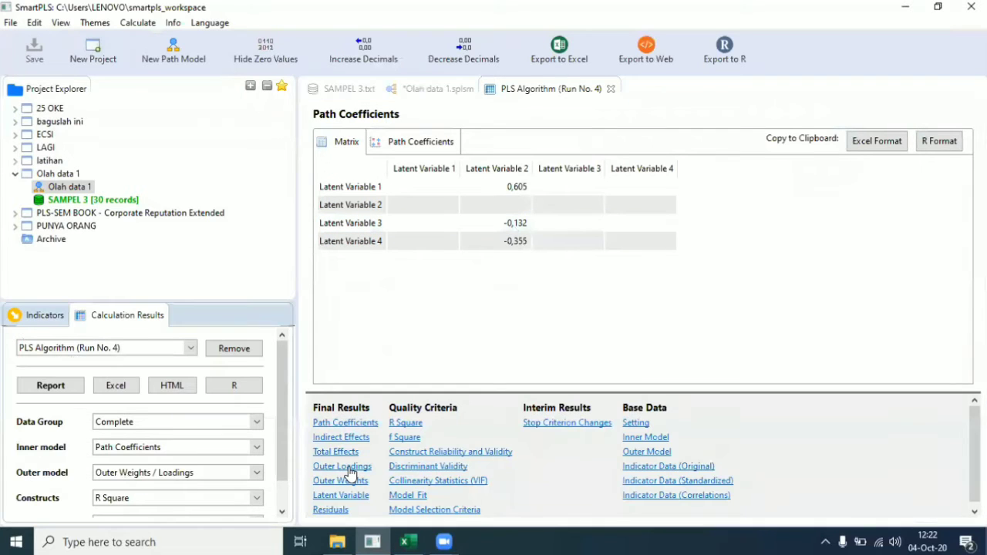
{"action": "left_click", "coordinate": [346, 467]}
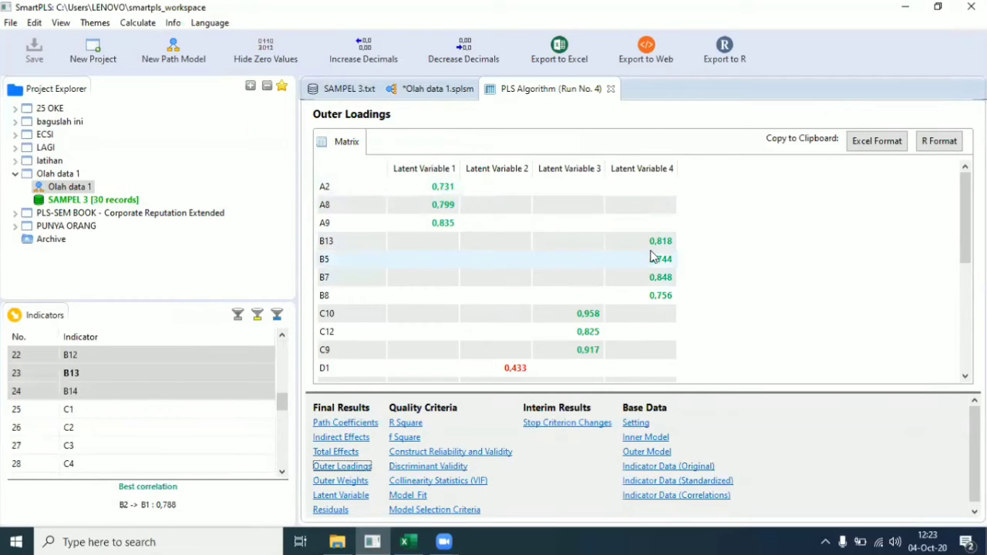
Step: Scroll through the D loadings, spotting low values like D5 0,231, D2 0,535, D7 0,635
{"action": "scroll", "coordinate": [604, 347], "scroll_direction": "down", "scroll_amount": 5}
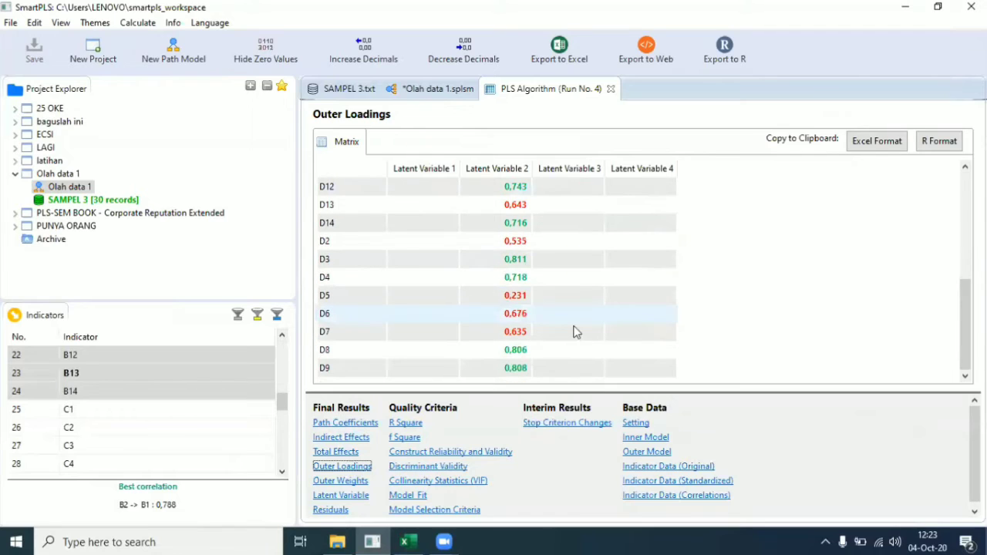
{"action": "scroll", "coordinate": [496, 301], "scroll_direction": "up", "scroll_amount": 3}
{"action": "scroll", "coordinate": [501, 277], "scroll_direction": "down", "scroll_amount": 1}
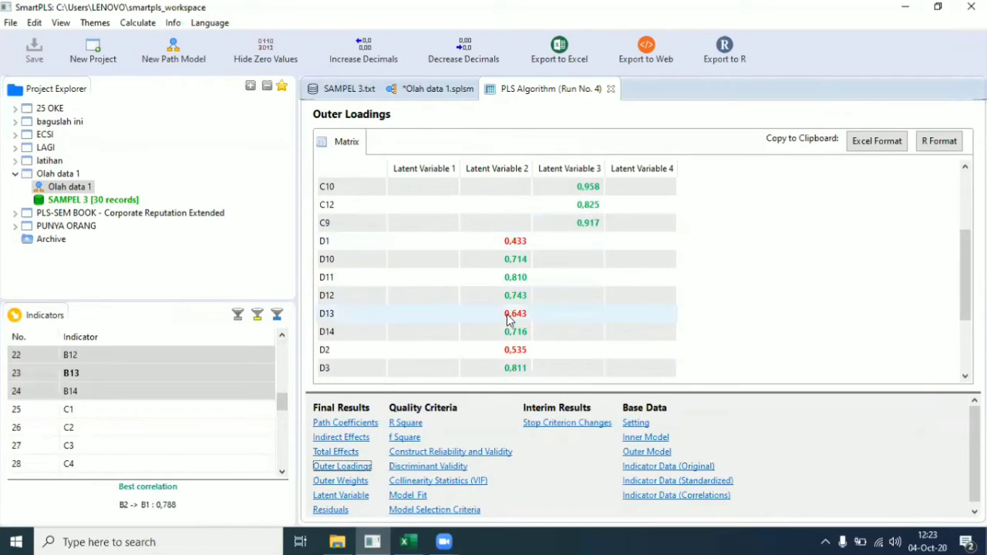
{"action": "scroll", "coordinate": [505, 316], "scroll_direction": "down", "scroll_amount": 2}
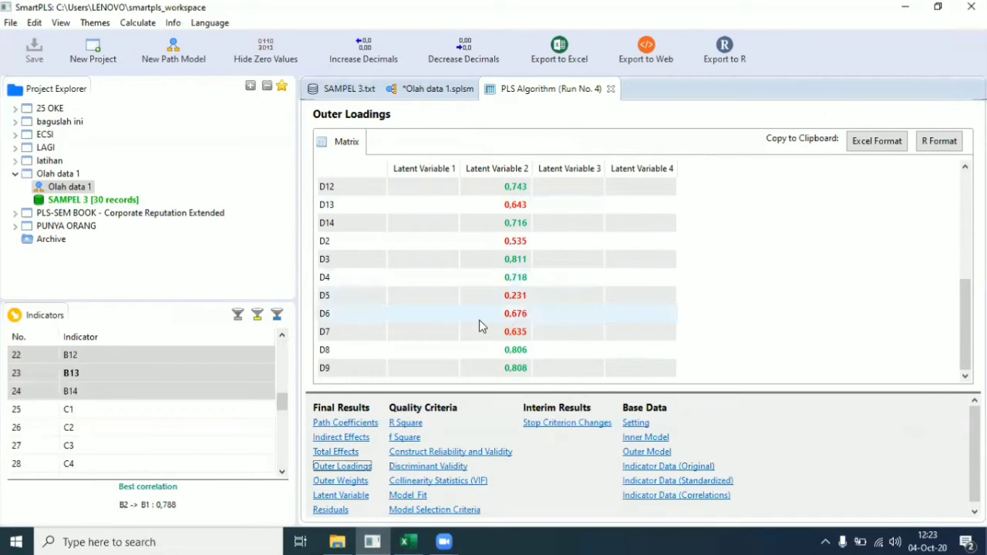
{"action": "scroll", "coordinate": [479, 326], "scroll_direction": "up", "scroll_amount": 1}
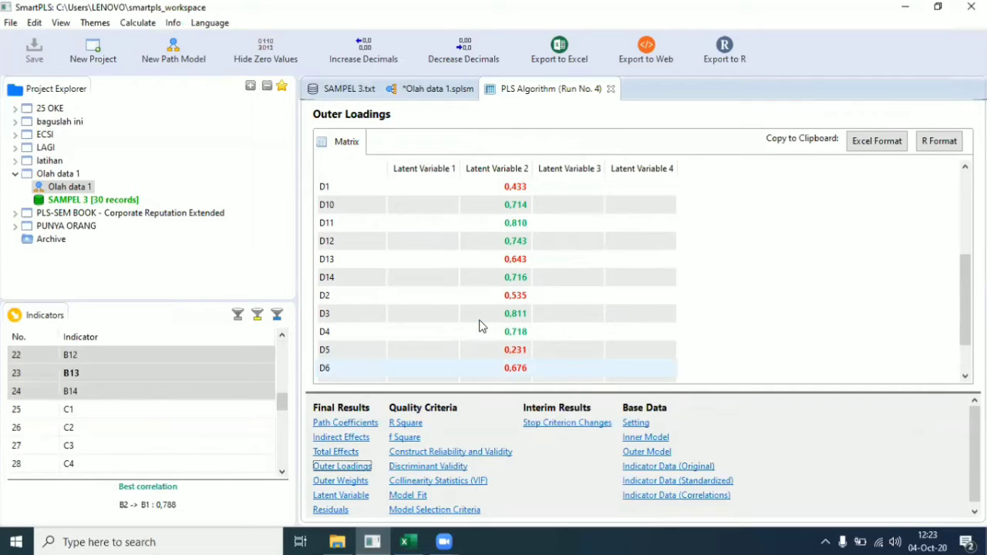
{"action": "scroll", "coordinate": [479, 326], "scroll_direction": "down", "scroll_amount": 1}
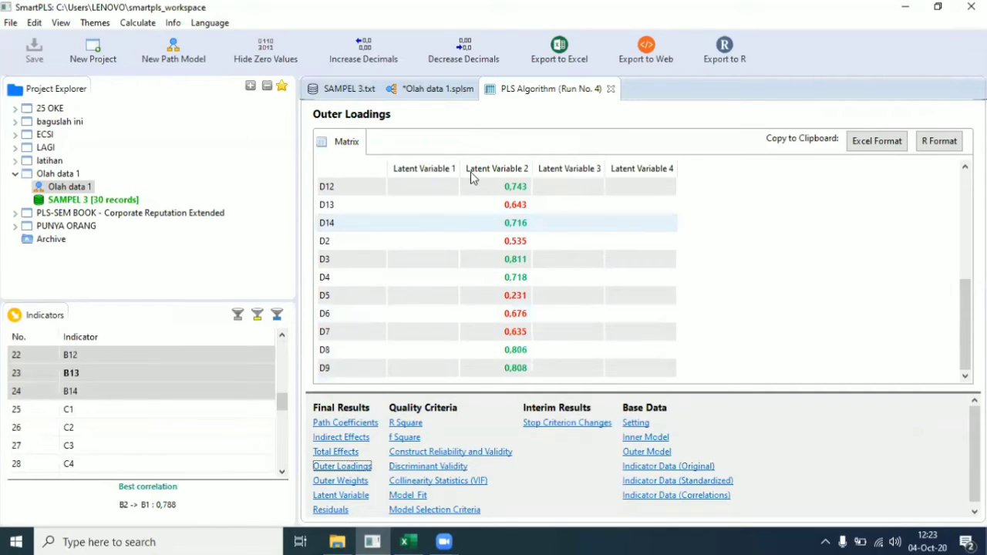
Step: Back in the path model, delete indicators D1 and D13 from Latent Variable 2
{"action": "left_click", "coordinate": [452, 90]}
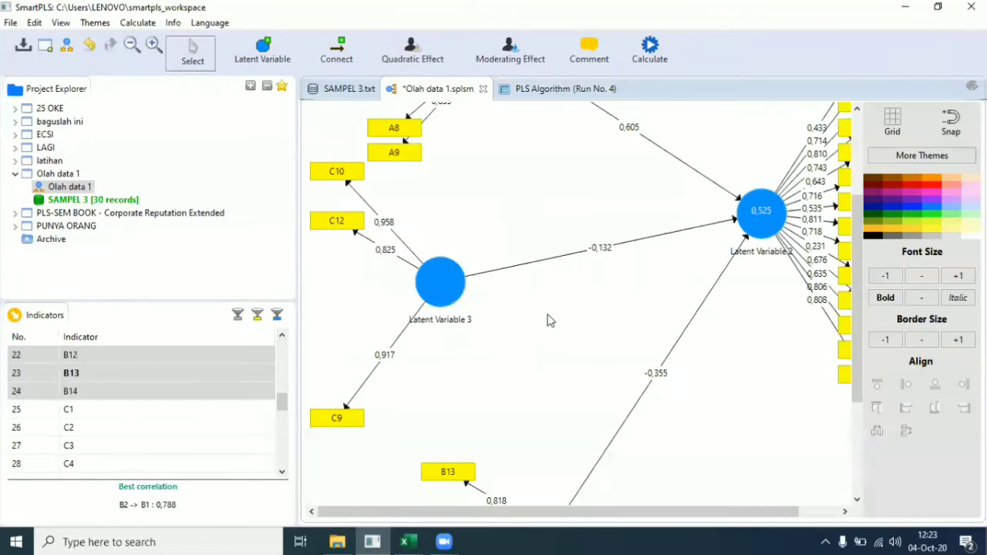
{"action": "left_click_drag", "start_coordinate": [751, 513], "coordinate": [841, 513]}
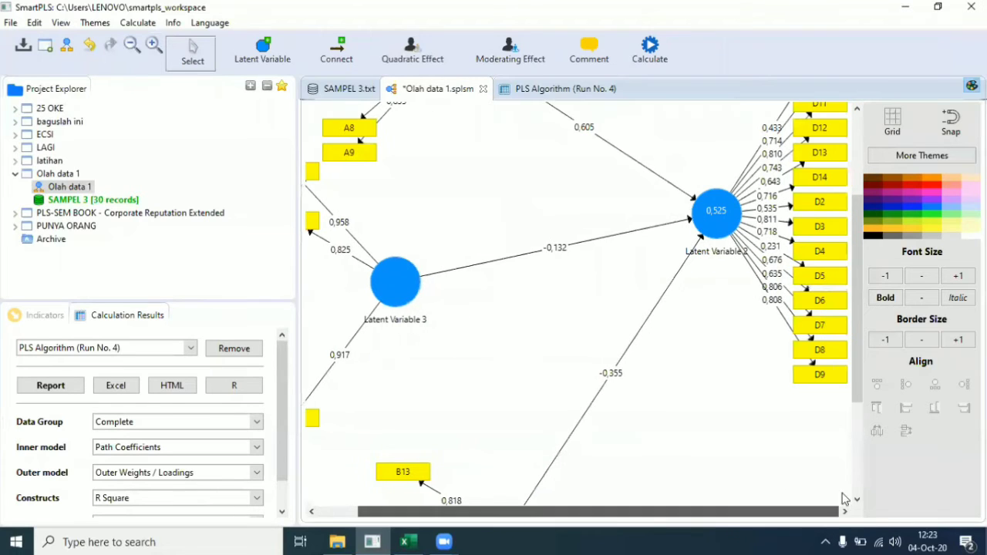
{"action": "scroll", "coordinate": [812, 410], "scroll_direction": "up", "scroll_amount": 3}
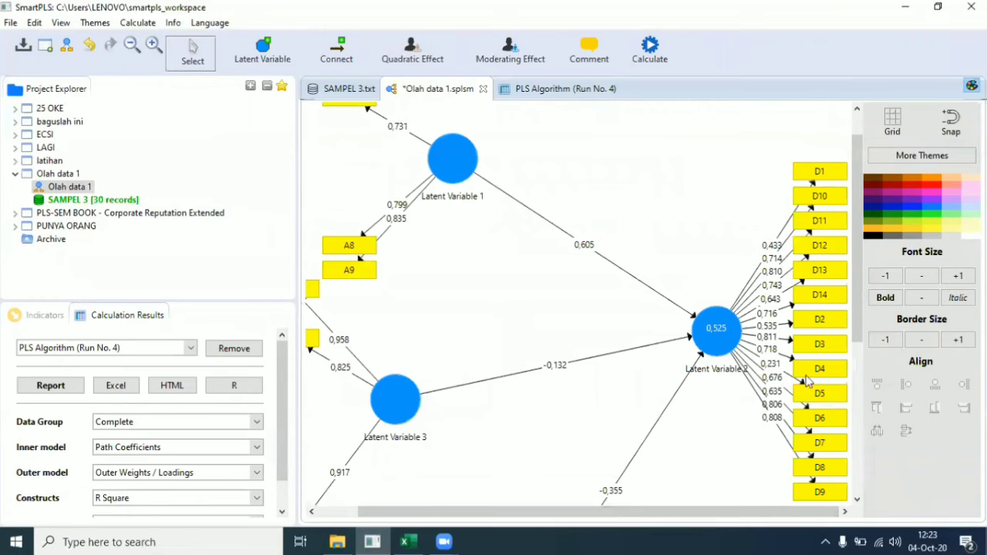
{"action": "left_click", "coordinate": [831, 171]}
{"action": "right_click", "coordinate": [831, 170]}
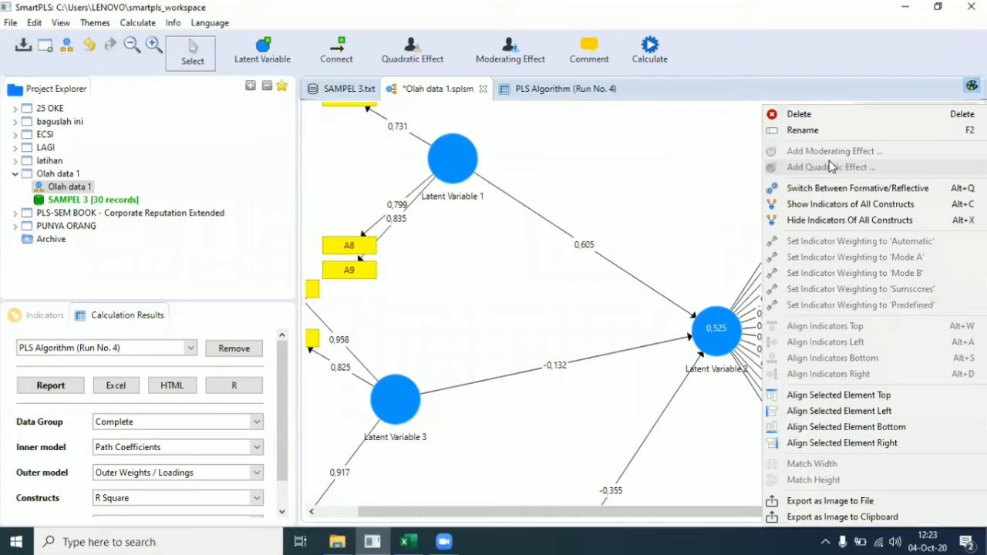
{"action": "left_click", "coordinate": [825, 115]}
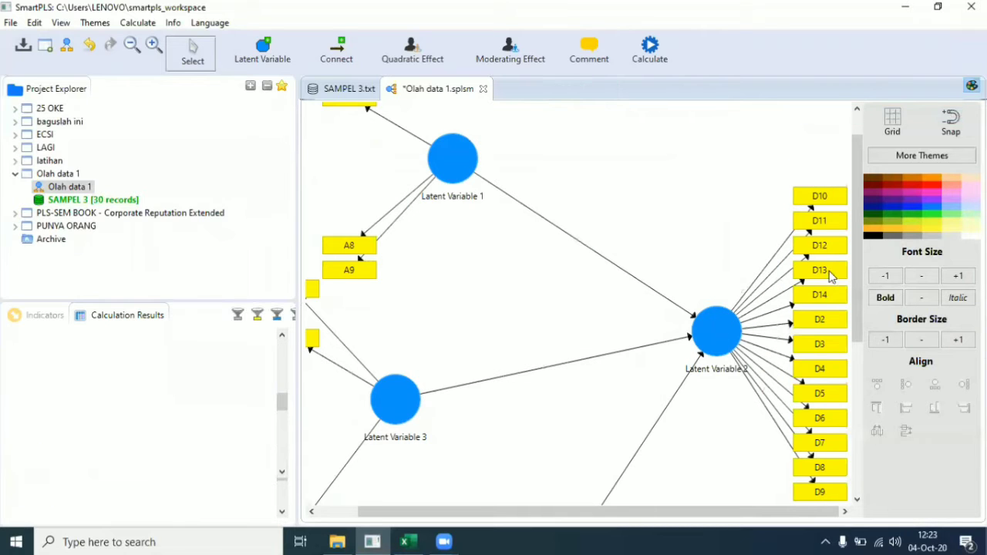
{"action": "left_click", "coordinate": [830, 276]}
{"action": "right_click", "coordinate": [831, 276]}
{"action": "left_click", "coordinate": [817, 114]}
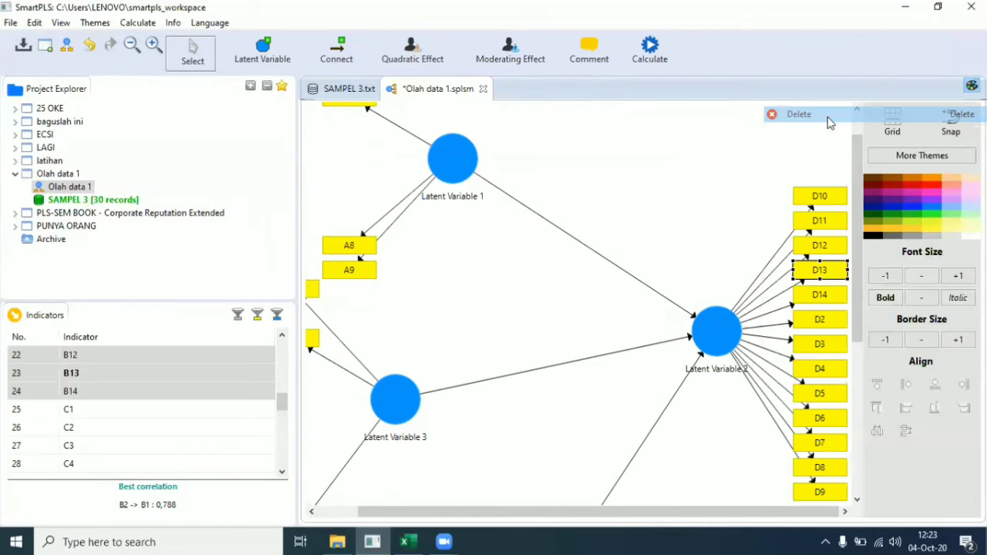
Step: Delete indicator D2 and the D5–D7 group from Latent Variable 2
{"action": "right_click", "coordinate": [841, 319]}
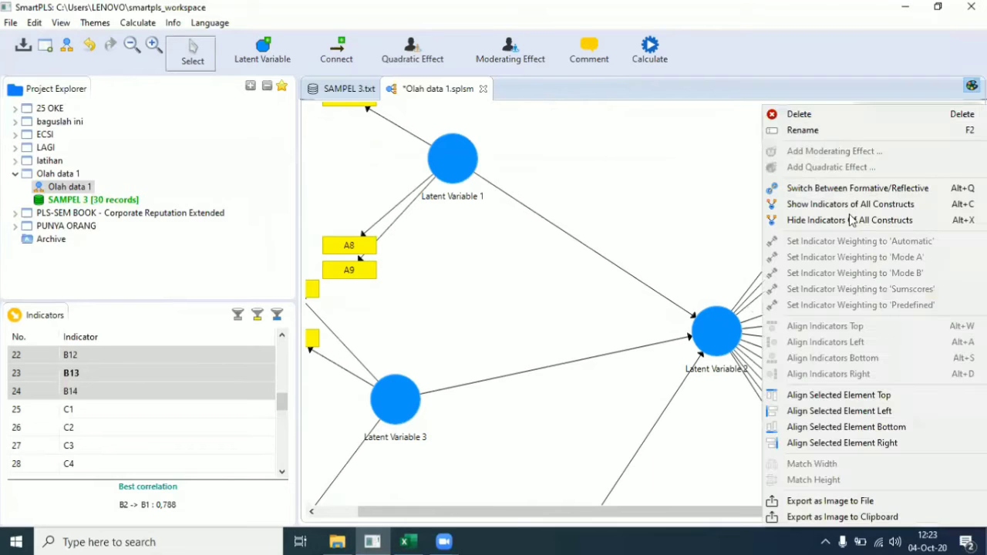
{"action": "left_click", "coordinate": [839, 110]}
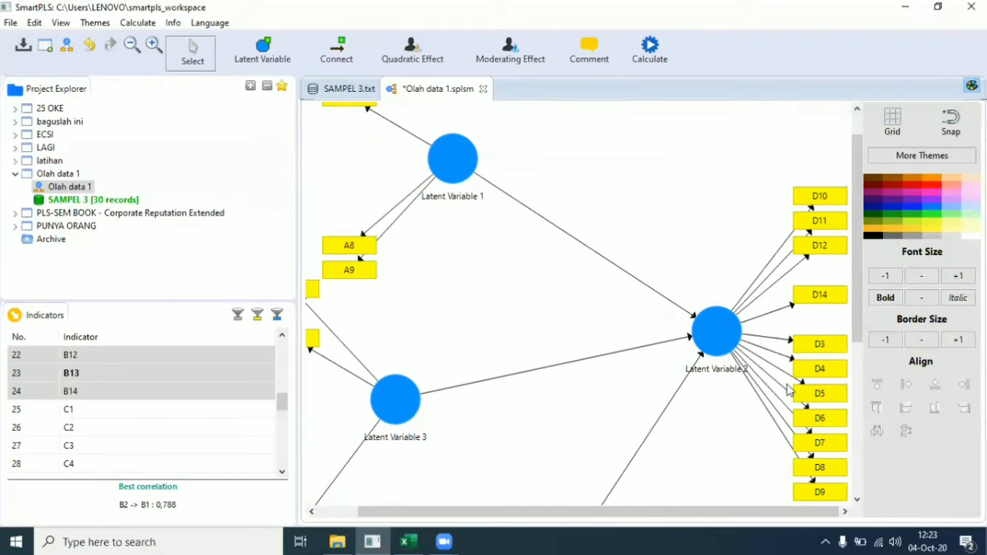
{"action": "left_click_drag", "start_coordinate": [785, 379], "coordinate": [851, 457]}
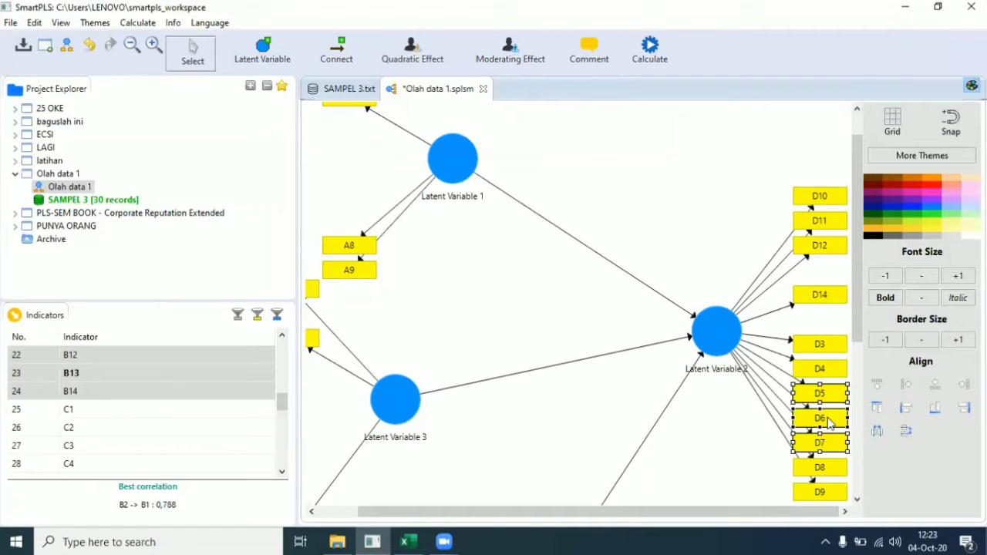
{"action": "right_click", "coordinate": [829, 422]}
{"action": "left_click", "coordinate": [840, 113]}
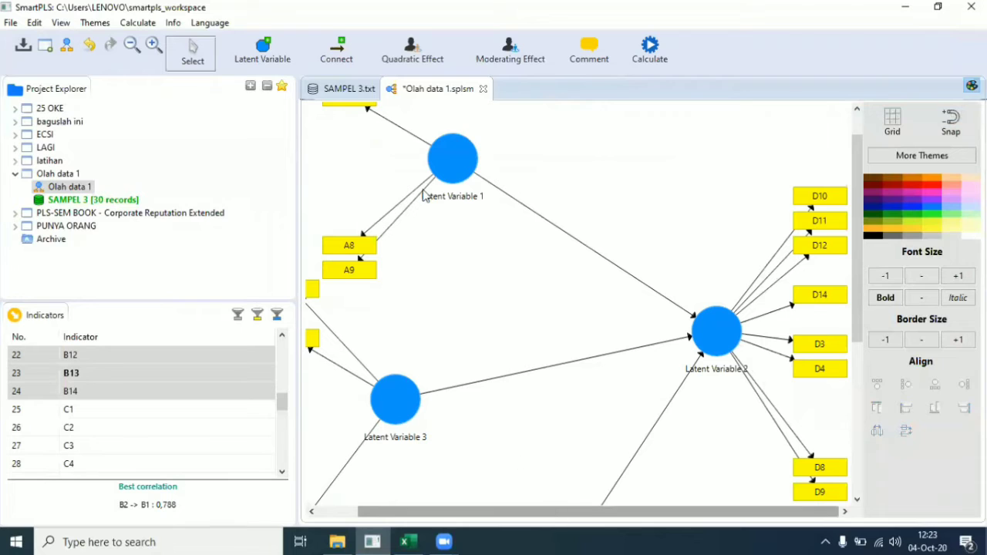
Step: Stack indicators left of Latent Variables 1, 3 and 4, and right of Latent Variable 2
{"action": "left_click", "coordinate": [455, 164]}
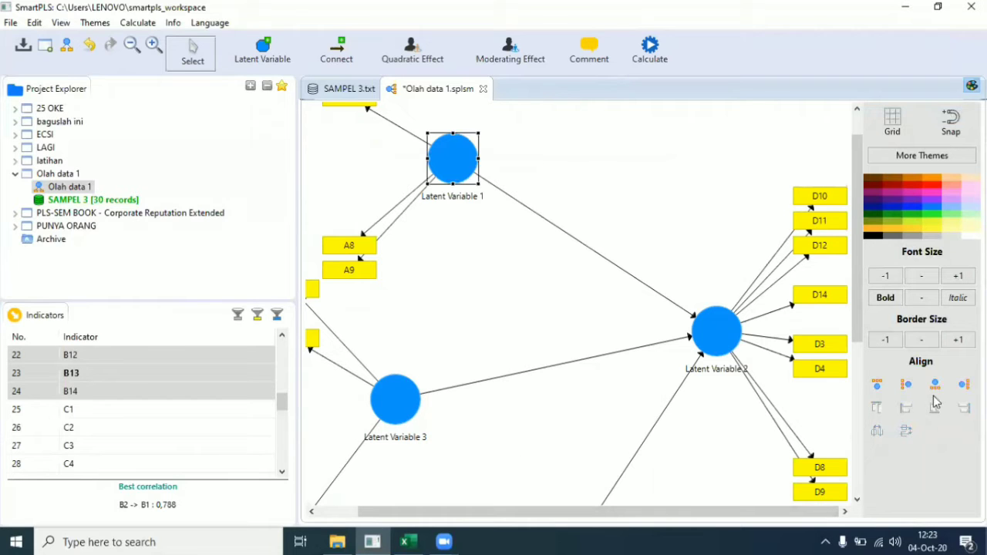
{"action": "left_click", "coordinate": [907, 385]}
{"action": "left_click", "coordinate": [400, 397]}
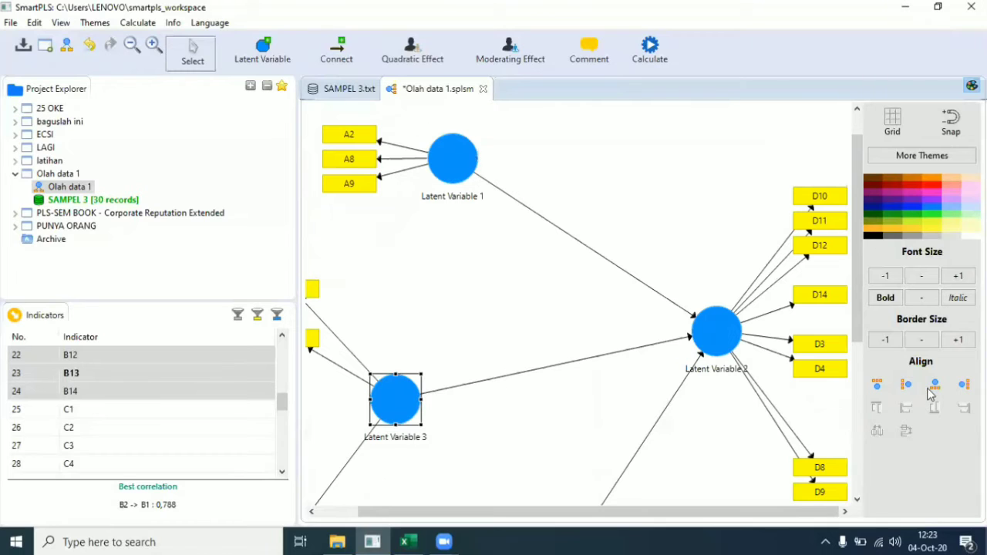
{"action": "left_click", "coordinate": [906, 384]}
{"action": "scroll", "coordinate": [643, 406], "scroll_direction": "down", "scroll_amount": 4}
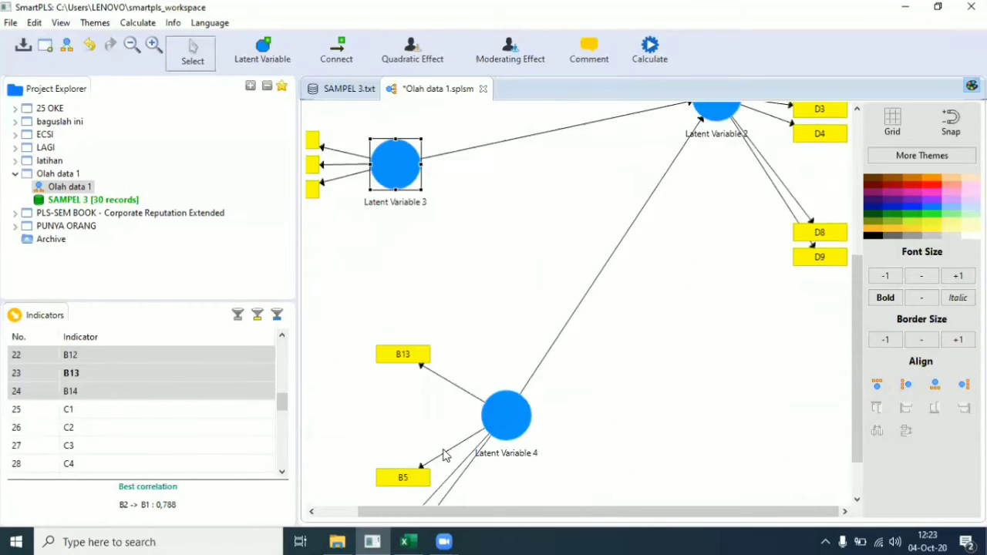
{"action": "left_click", "coordinate": [486, 426]}
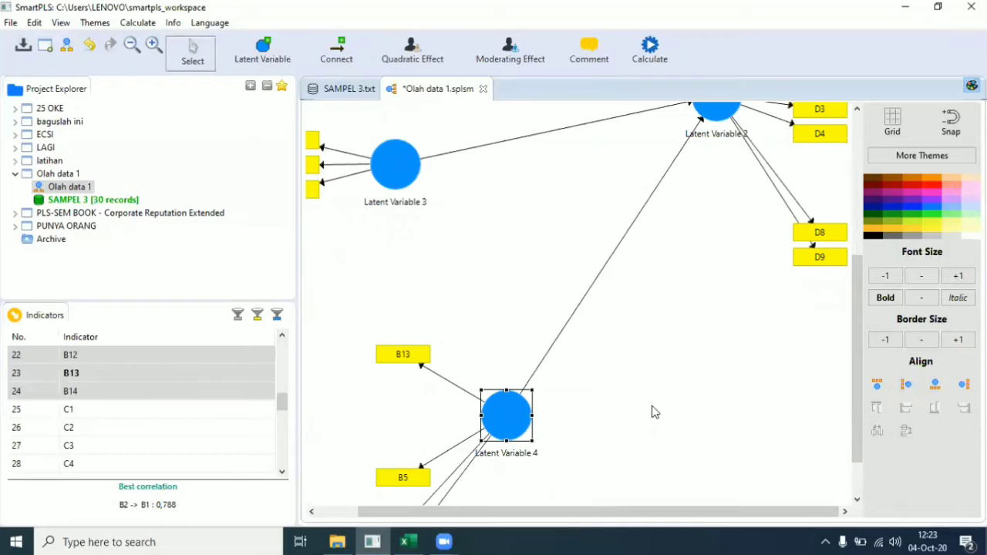
{"action": "left_click", "coordinate": [907, 385]}
{"action": "scroll", "coordinate": [748, 381], "scroll_direction": "up", "scroll_amount": 3}
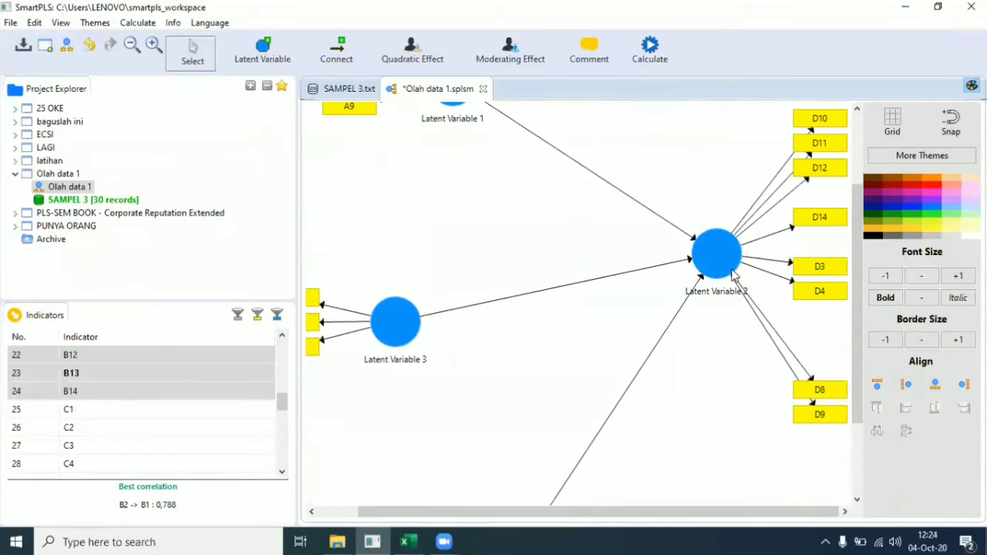
{"action": "left_click", "coordinate": [733, 266]}
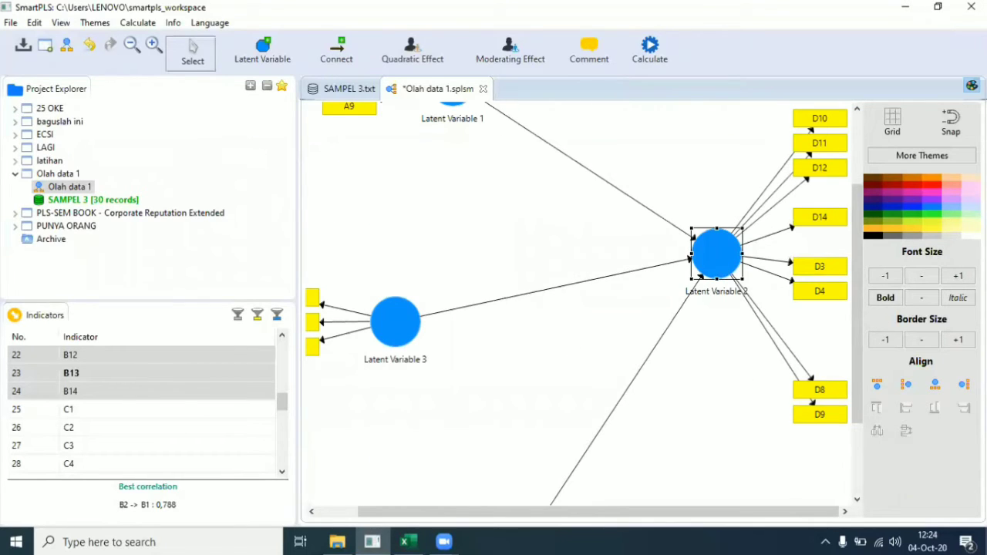
{"action": "left_click", "coordinate": [964, 384]}
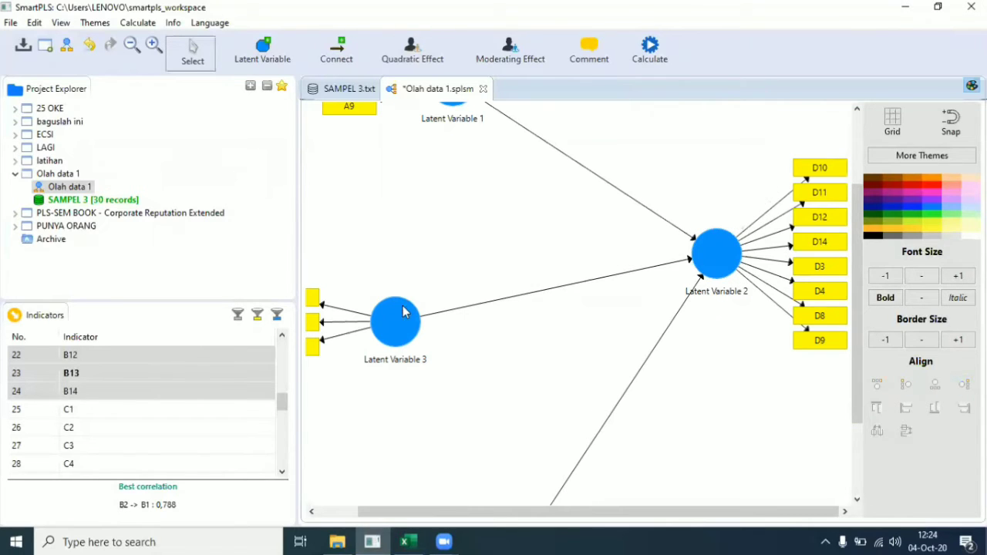
Step: Drag Latent Variables 3, 4, 2 and 1 into a neat layout, predictors left of Latent Variable 2
{"action": "left_click_drag", "start_coordinate": [404, 304], "coordinate": [413, 181]}
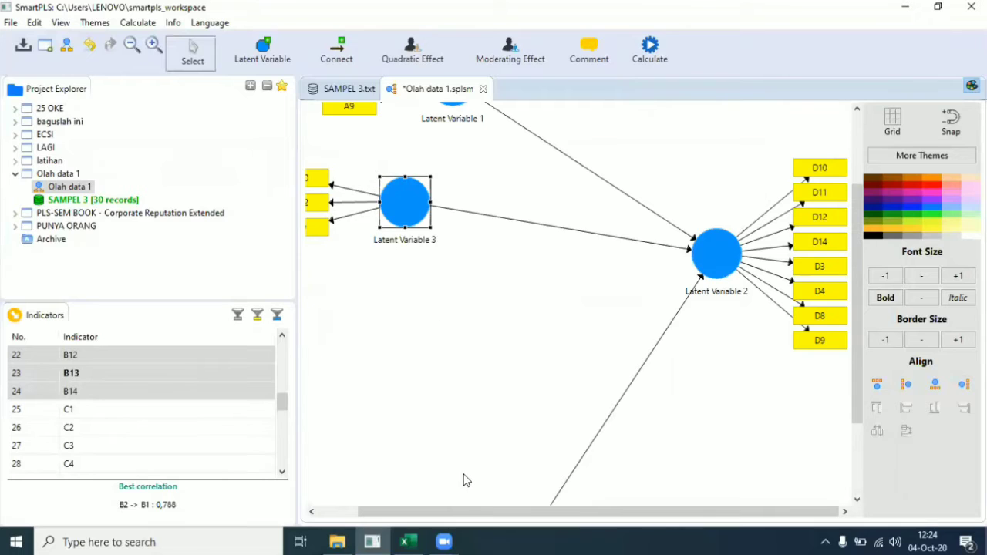
{"action": "scroll", "coordinate": [498, 424], "scroll_direction": "down", "scroll_amount": 3}
{"action": "left_click_drag", "start_coordinate": [499, 457], "coordinate": [407, 191]}
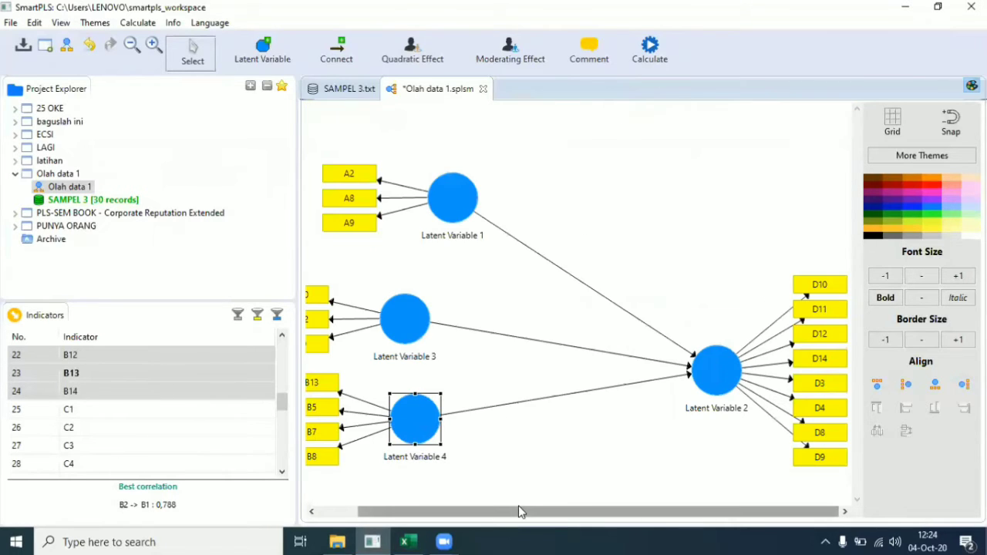
{"action": "left_click_drag", "start_coordinate": [517, 519], "coordinate": [463, 515]}
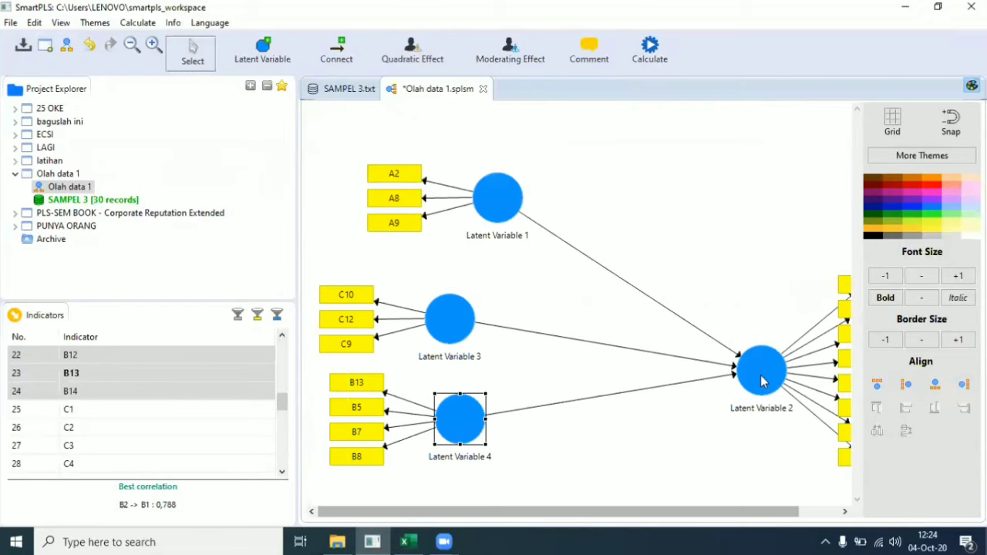
{"action": "left_click_drag", "start_coordinate": [759, 374], "coordinate": [653, 325]}
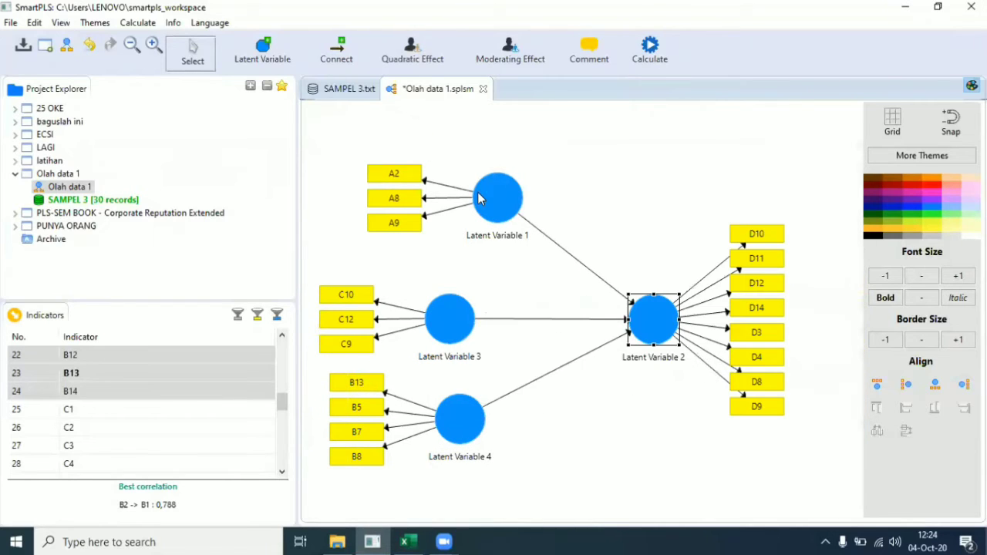
{"action": "left_click_drag", "start_coordinate": [468, 190], "coordinate": [431, 177]}
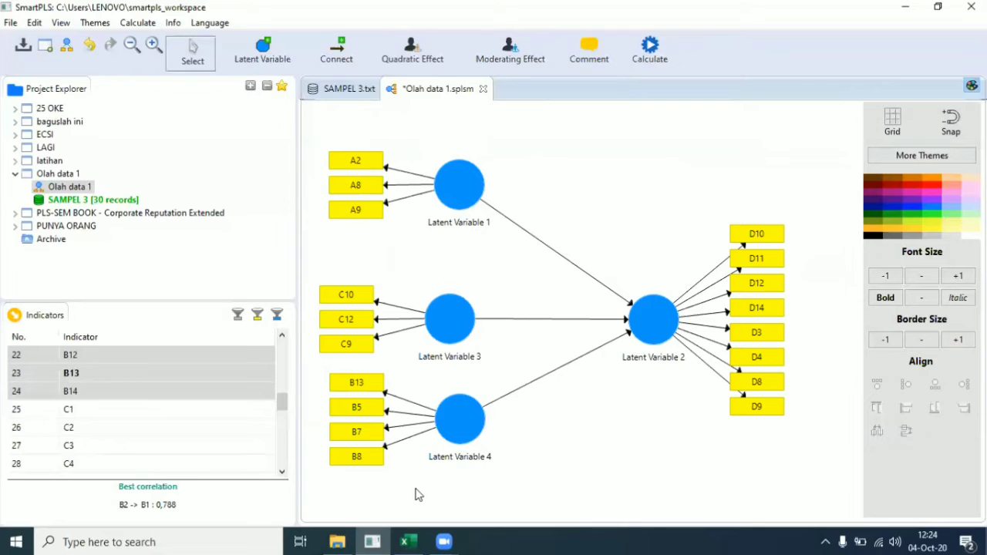
Step: Dismiss Latent Variable 1's context menu unused and bring up the Excel questionnaire workbook
{"action": "right_click", "coordinate": [472, 189]}
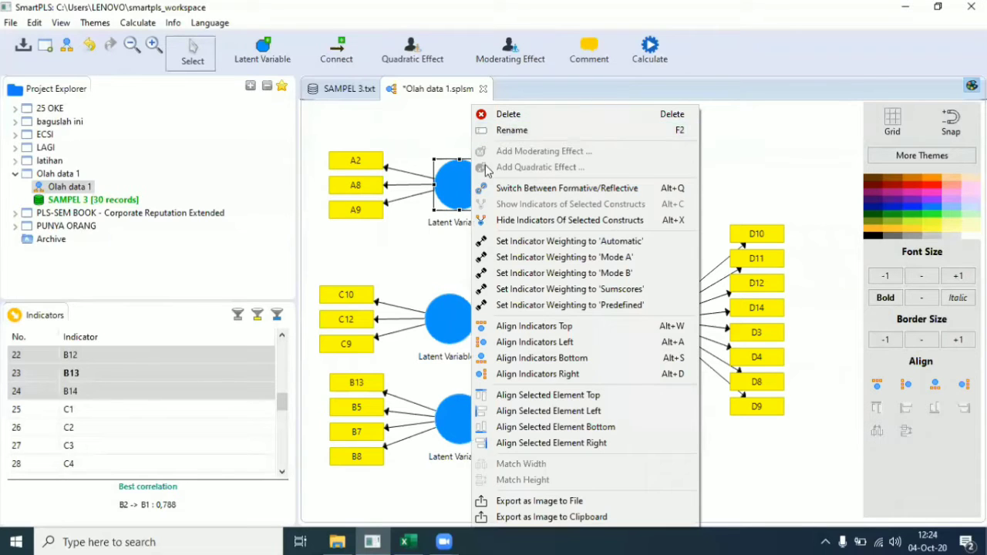
{"action": "left_click", "coordinate": [409, 241]}
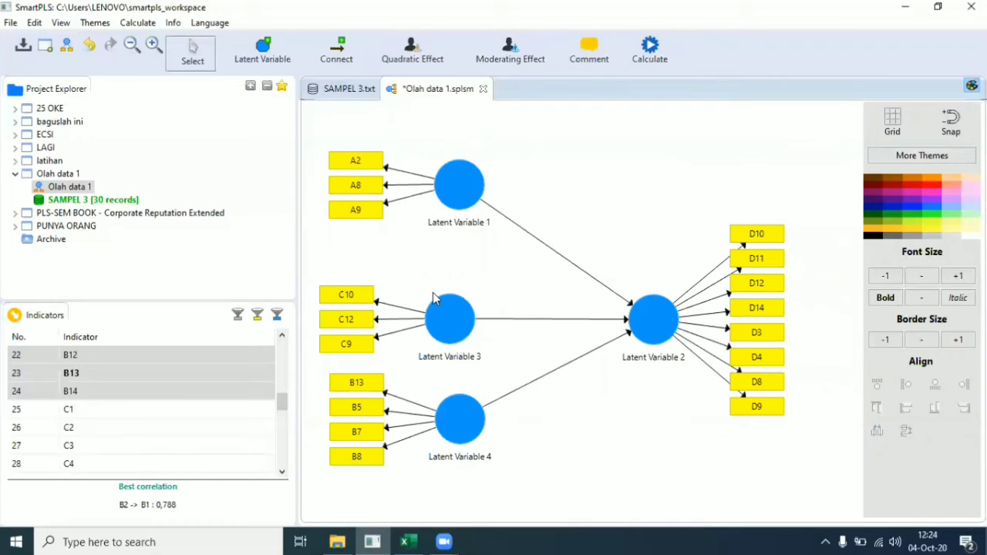
{"action": "left_click", "coordinate": [412, 540]}
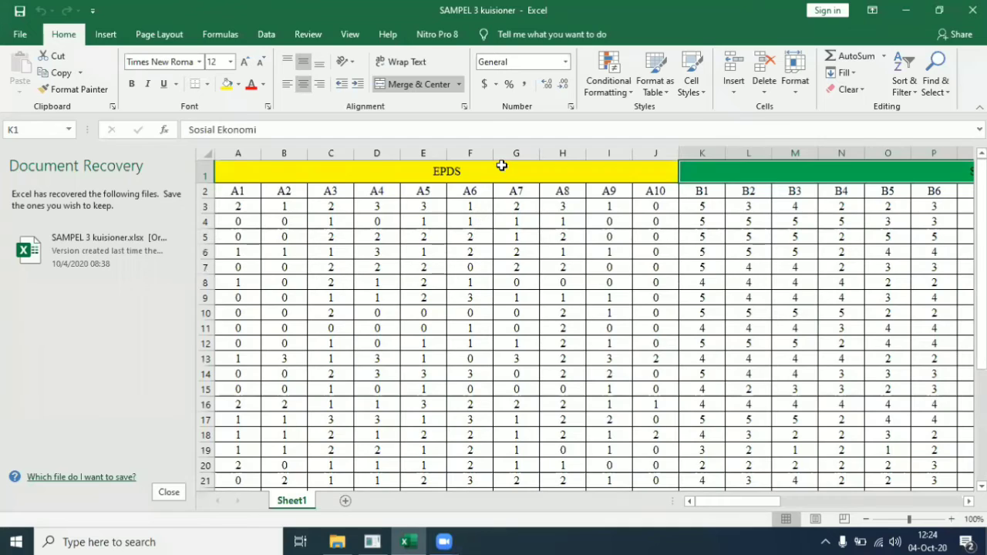
Step: Check the EPDS, Sosial Ekonomi, Dukungan Suami and Stres headers, then minimise Excel
{"action": "left_click", "coordinate": [502, 166]}
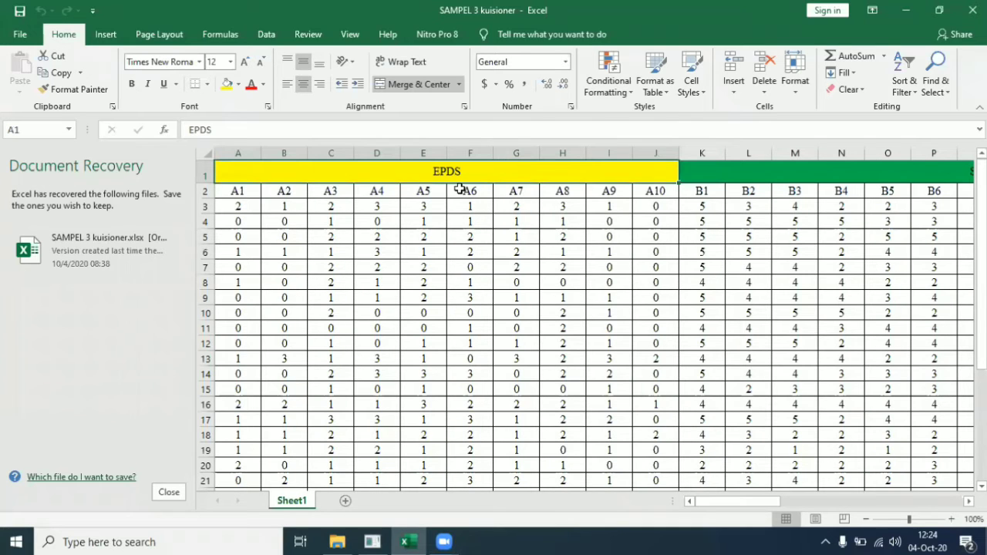
{"action": "left_click", "coordinate": [882, 164]}
{"action": "key", "text": "Right"}
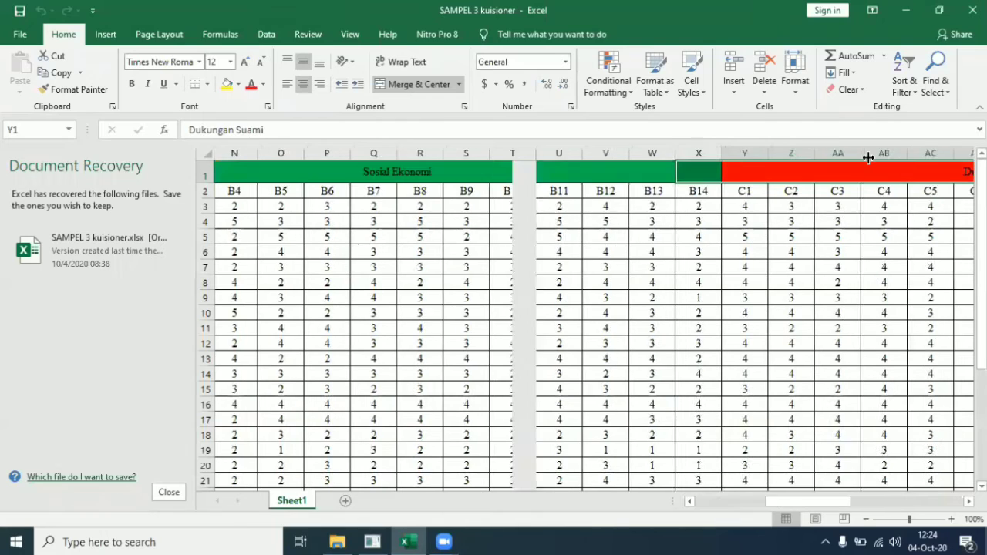
{"action": "key", "text": "Left"}
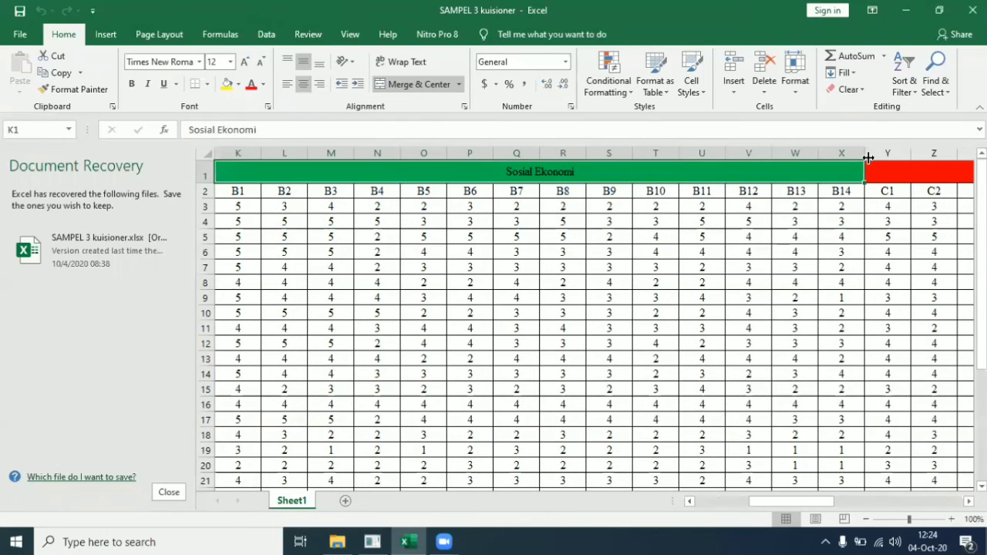
{"action": "key", "text": "Right"}
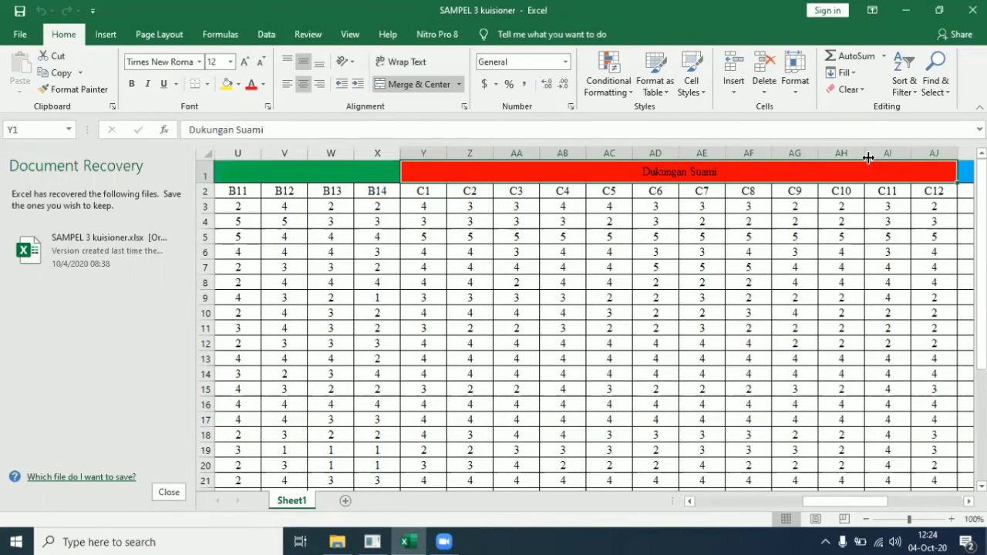
{"action": "key", "text": "Right"}
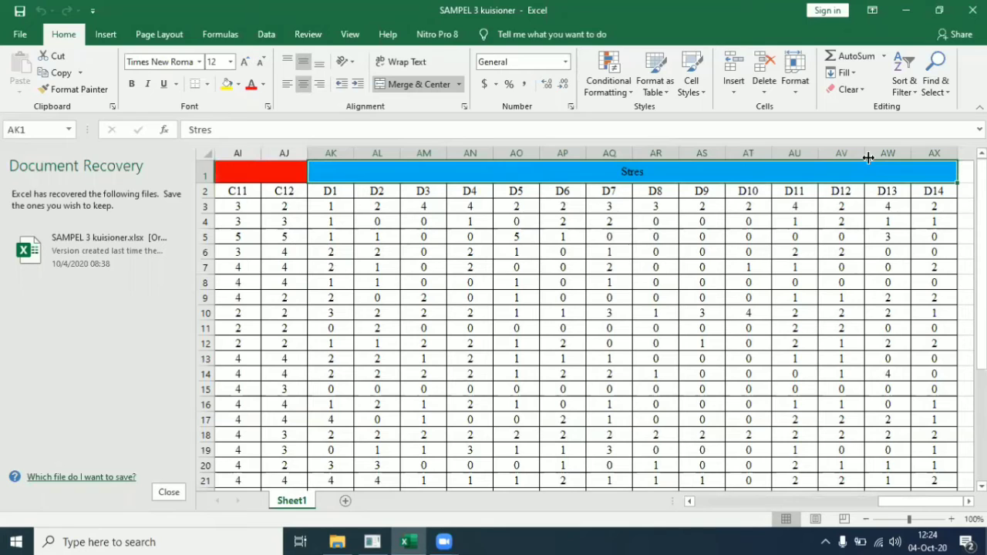
{"action": "left_click", "coordinate": [916, 8]}
Step: Rename Latent Variable 1 to EPDS
{"action": "left_click", "coordinate": [462, 199]}
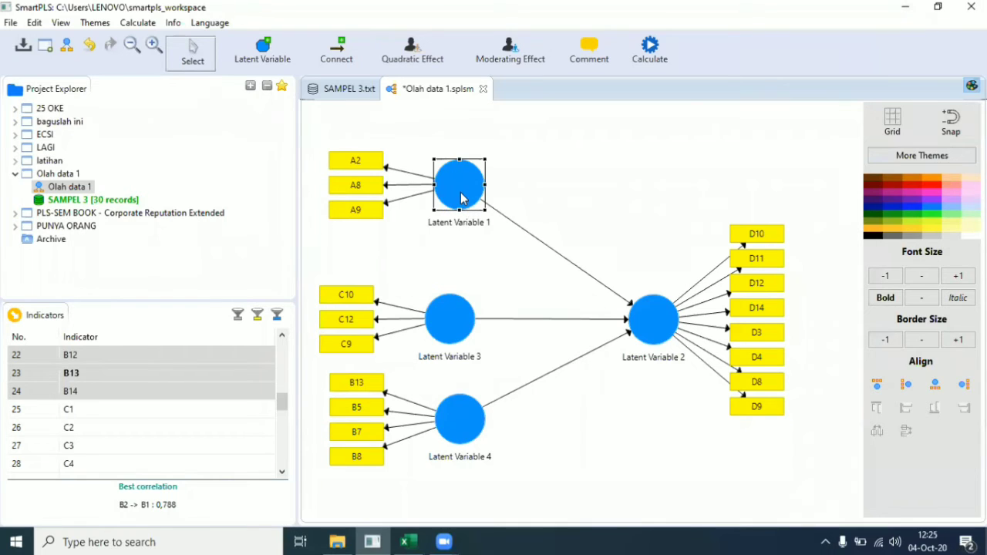
{"action": "right_click", "coordinate": [462, 198]}
{"action": "left_click", "coordinate": [501, 132]}
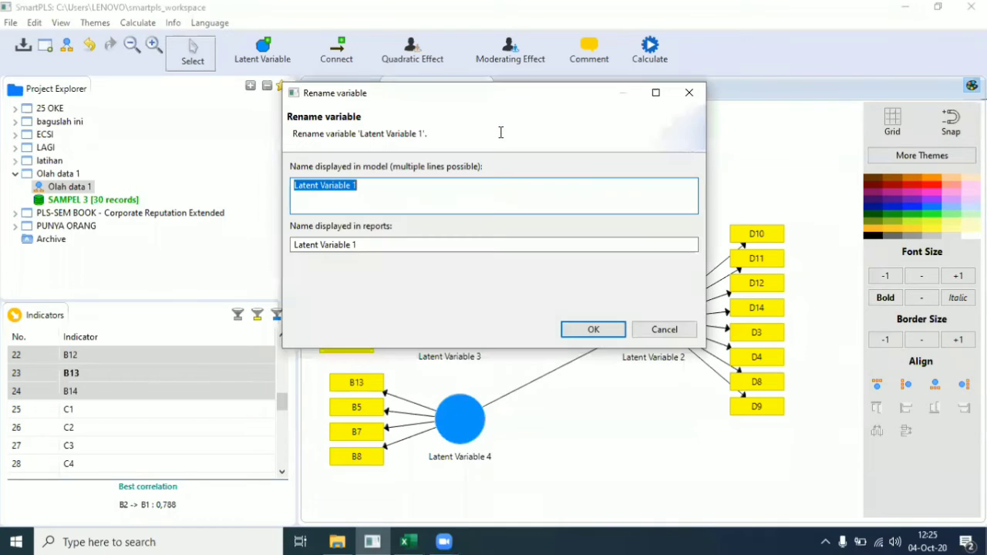
{"action": "key", "text": "BackSpace"}
{"action": "type", "text": "EPDS"}
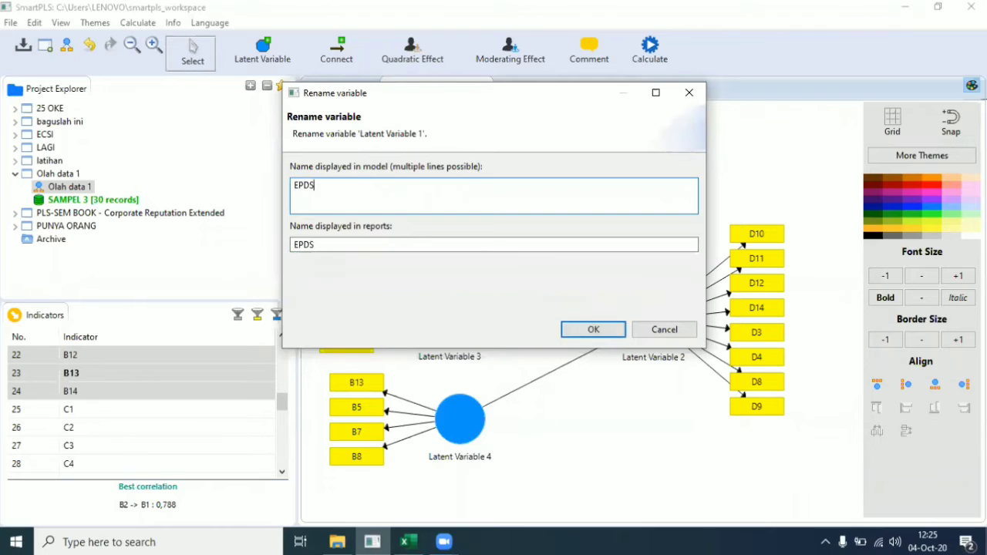
{"action": "left_click", "coordinate": [591, 329]}
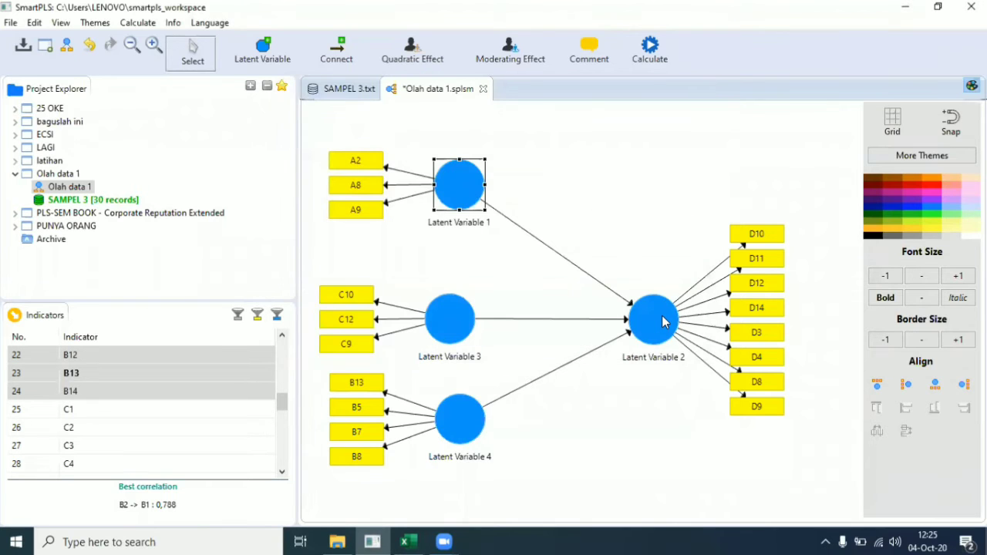
Step: Rename Latent Variable 2 to Stress
{"action": "left_click", "coordinate": [662, 322]}
{"action": "right_click", "coordinate": [662, 321]}
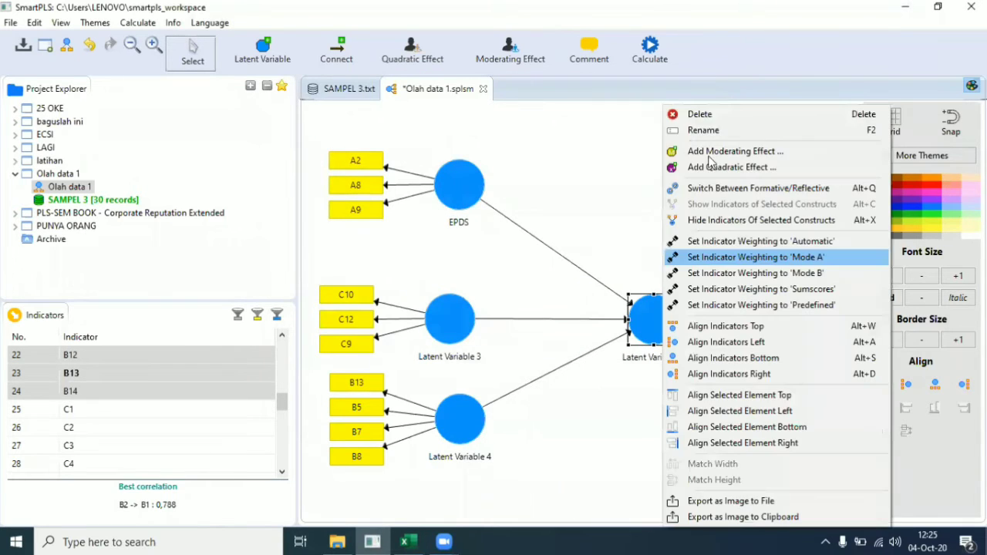
{"action": "left_click", "coordinate": [696, 135]}
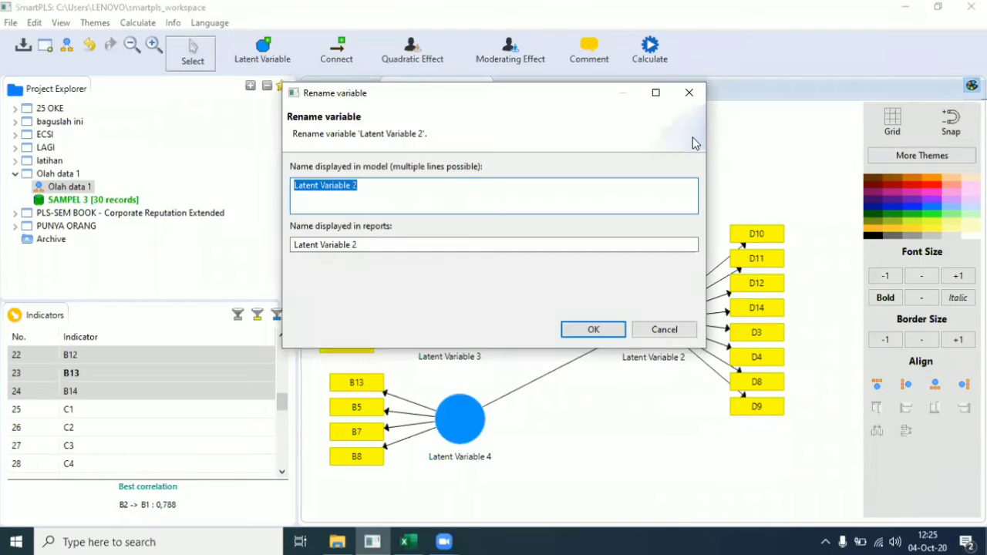
{"action": "key", "text": "BackSpace"}
{"action": "type", "text": "Ste"}
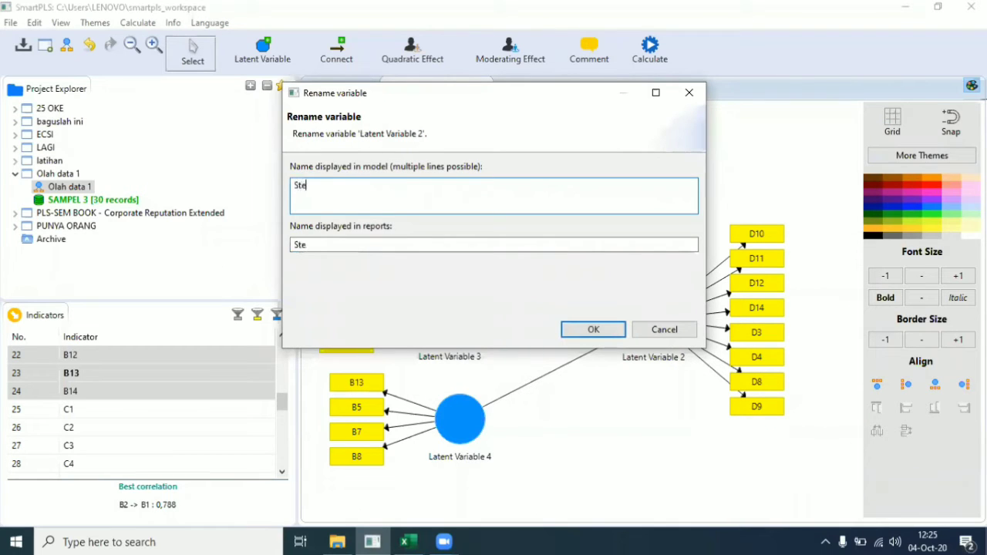
{"action": "type", "text": "ess"}
{"action": "left_click", "coordinate": [591, 329]}
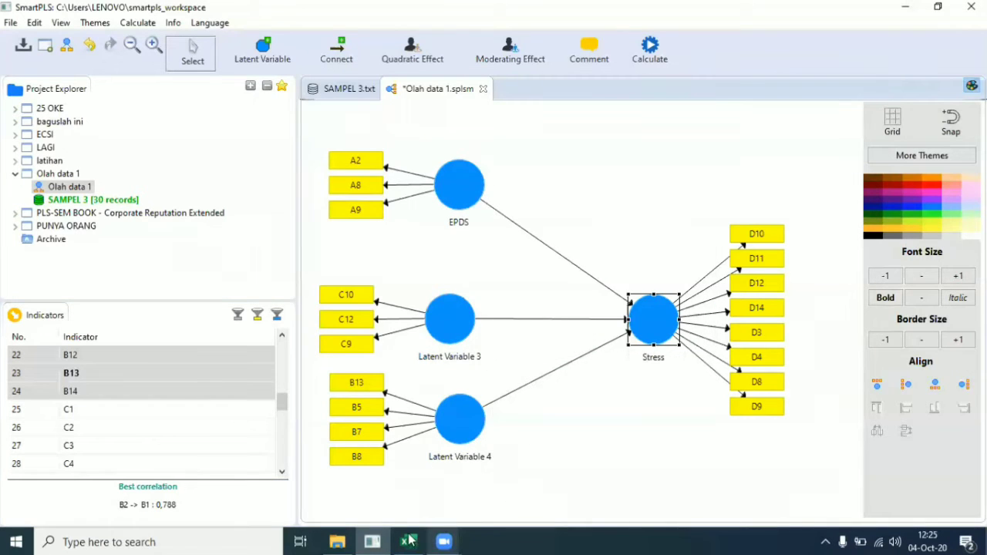
Step: Glance at the Dukungan Suami and Sosial Ekonomi headers in Excel, then return to SmartPLS
{"action": "mouse_move", "coordinate": [408, 542]}
{"action": "left_click", "coordinate": [415, 503]}
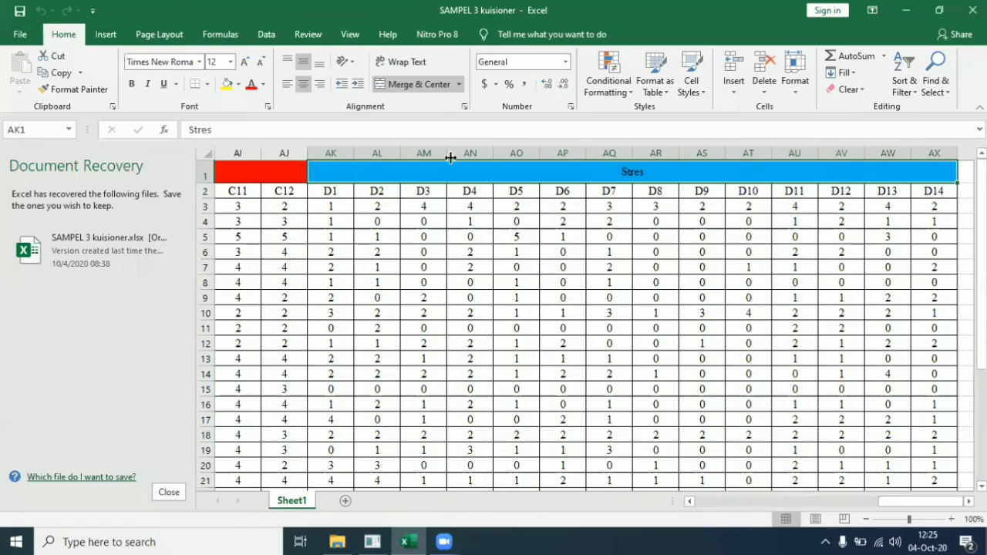
{"action": "key", "text": "Left"}
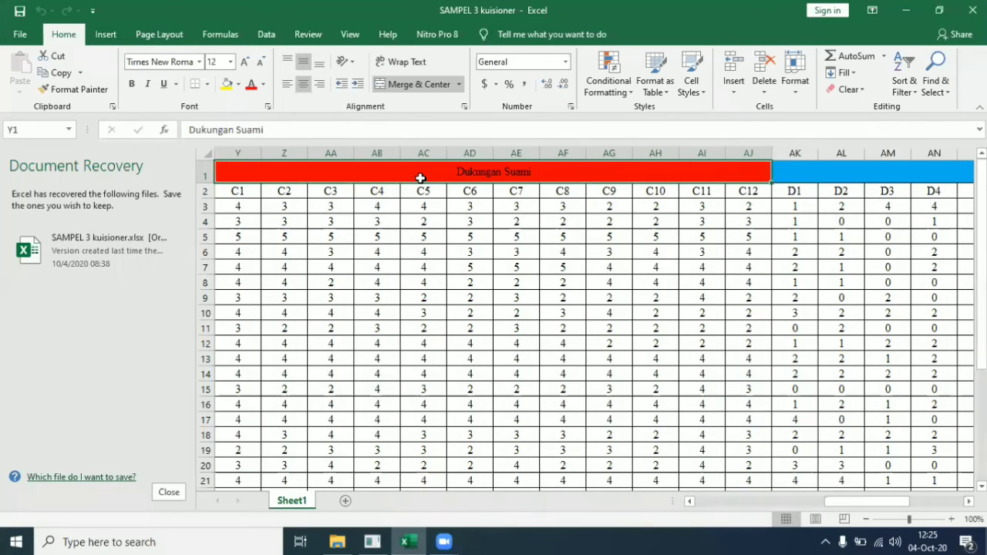
{"action": "key", "text": "Left"}
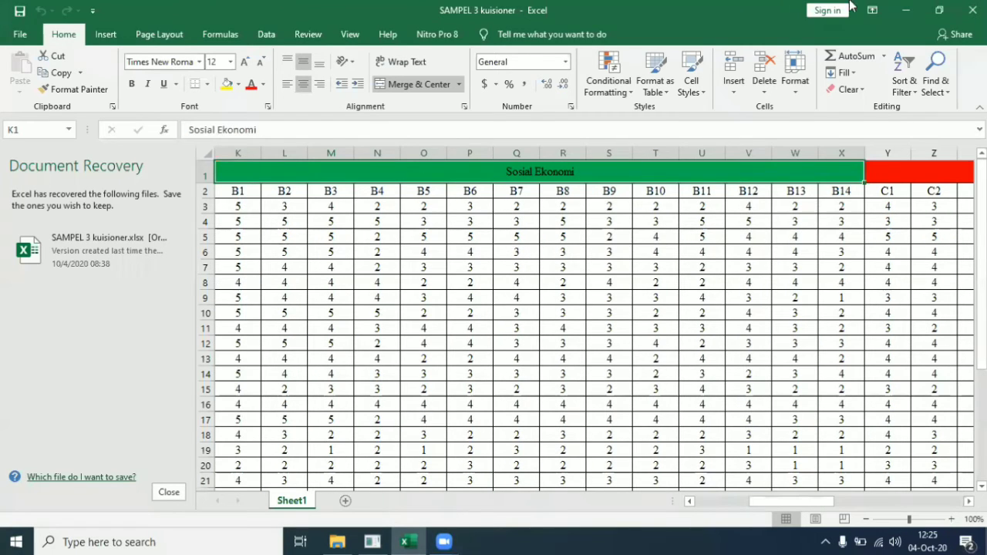
{"action": "key", "text": "alt+Tab"}
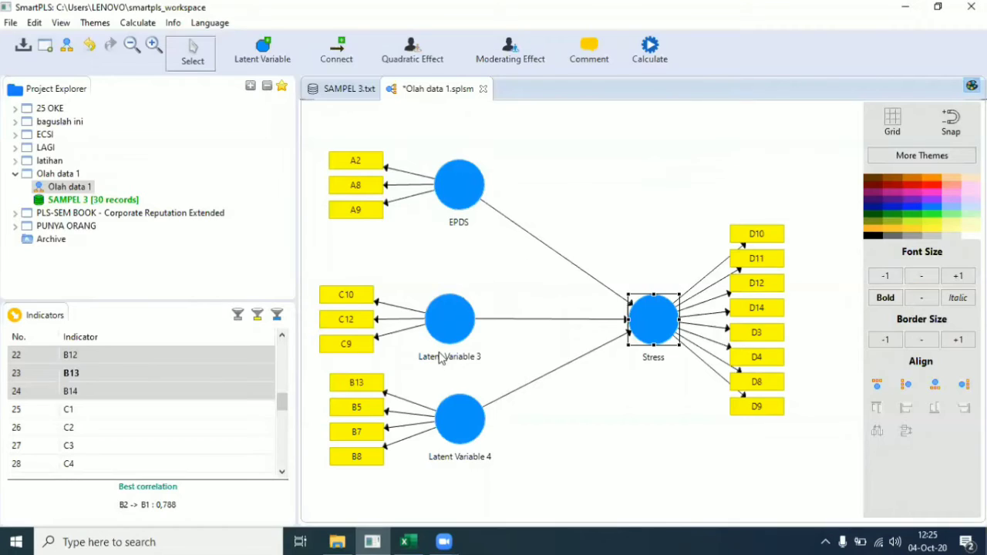
Step: Rename Latent Variable 3 to Dukungan Suami, correcting the misspelled 'Dukunngan'
{"action": "left_click", "coordinate": [451, 306]}
{"action": "right_click", "coordinate": [451, 306]}
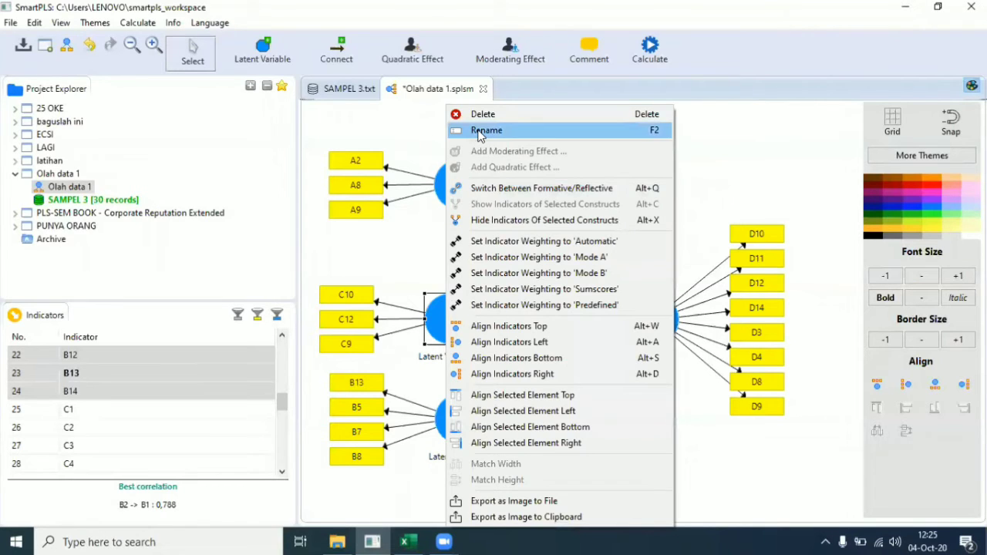
{"action": "left_click", "coordinate": [482, 132]}
{"action": "key", "text": "BackSpace"}
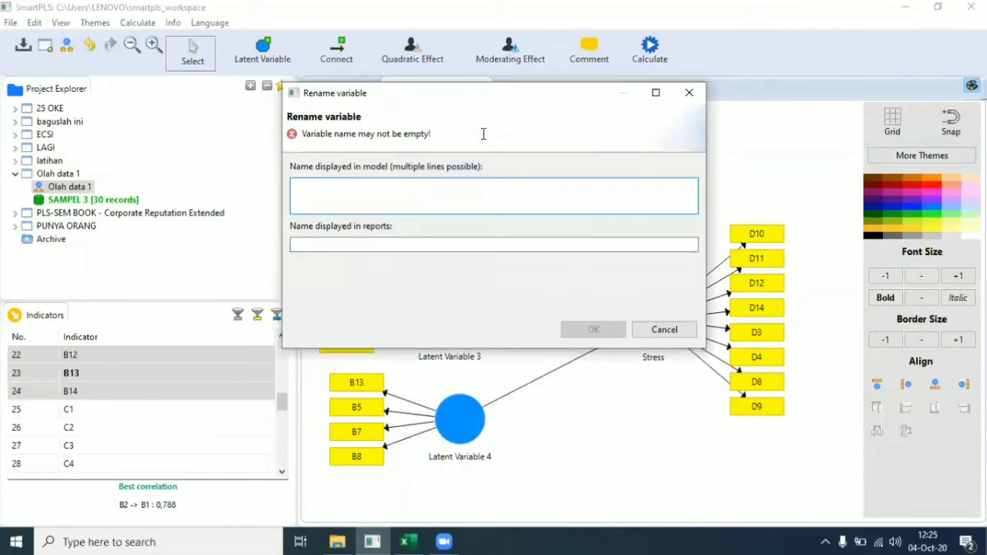
{"action": "type", "text": "Duku"}
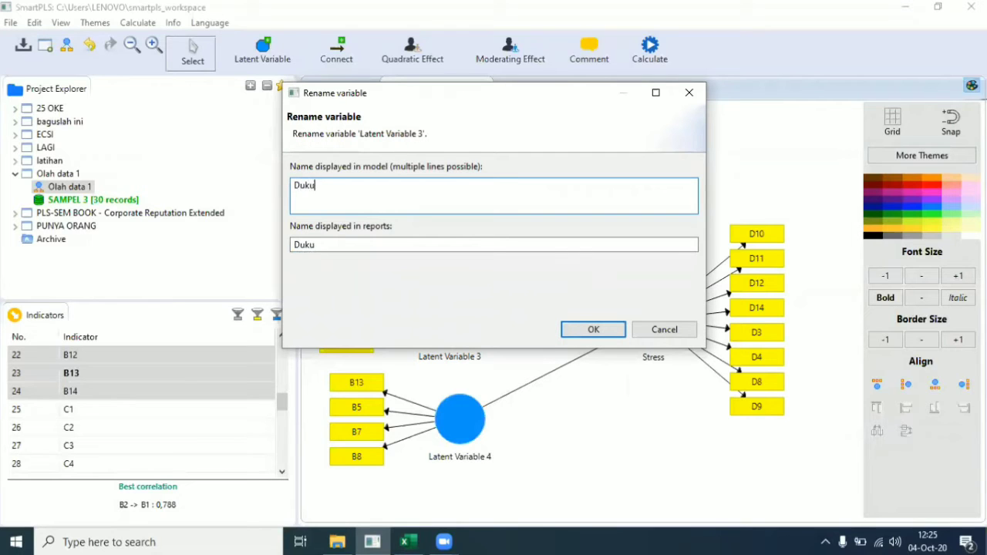
{"action": "type", "text": "nngan "}
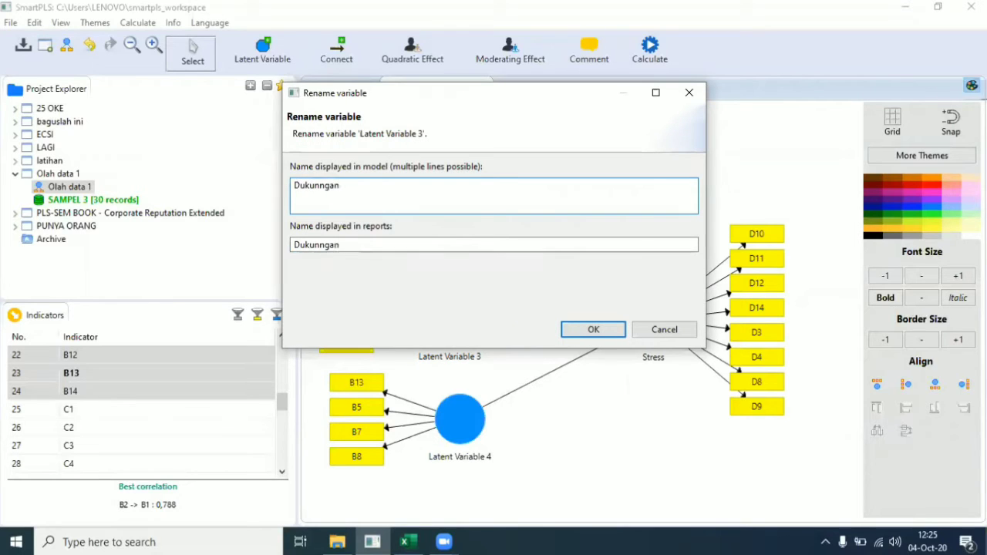
{"action": "type", "text": "Suami"}
{"action": "left_click", "coordinate": [591, 330]}
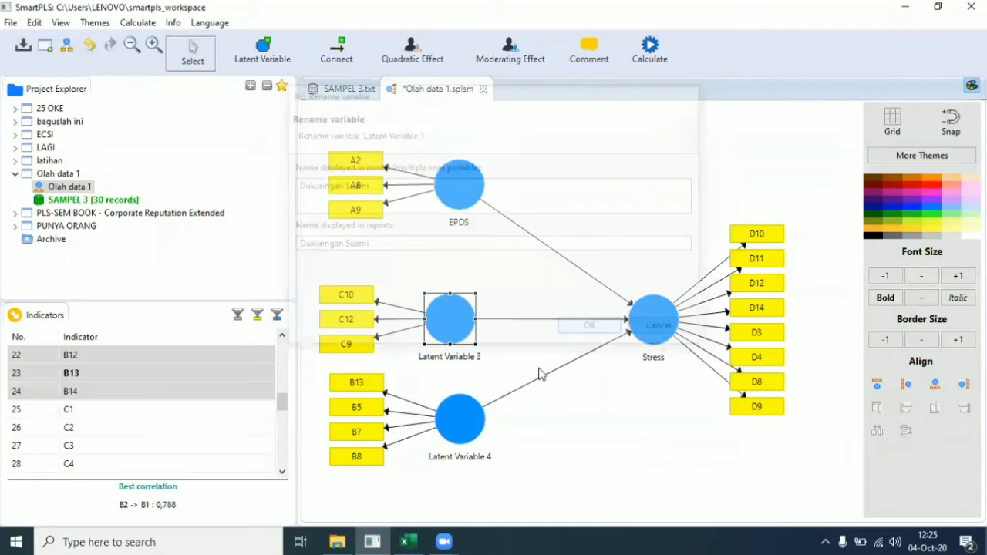
{"action": "left_click", "coordinate": [452, 431]}
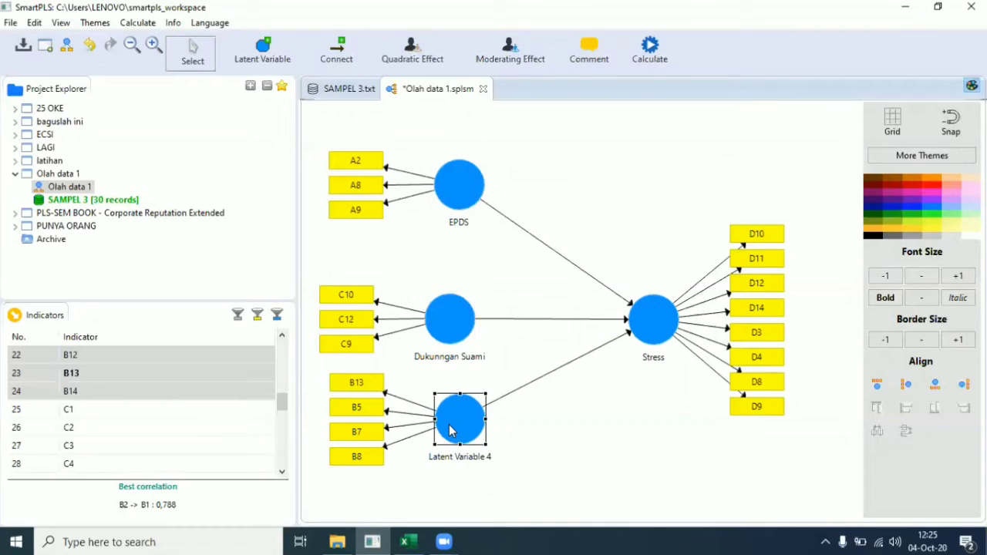
{"action": "right_click", "coordinate": [457, 318]}
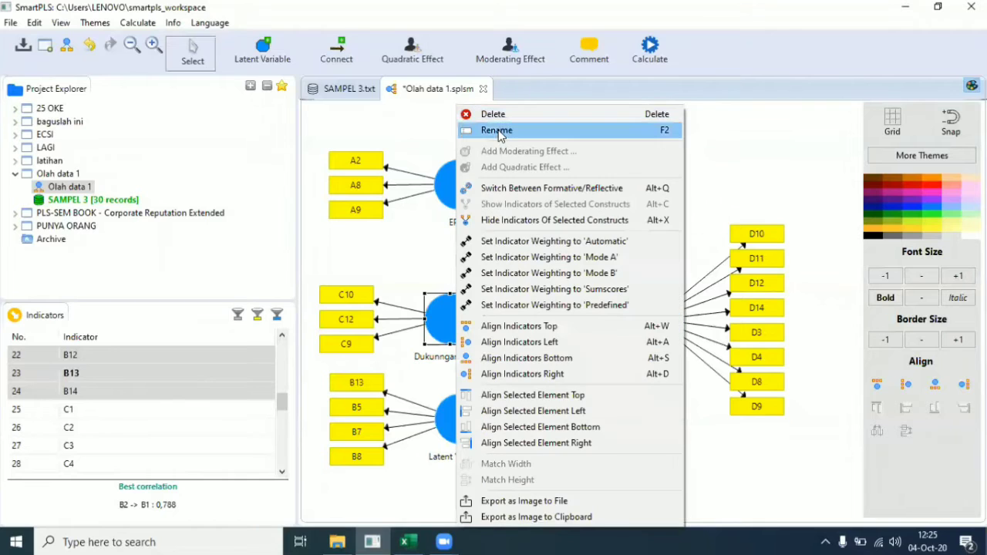
{"action": "left_click", "coordinate": [500, 130]}
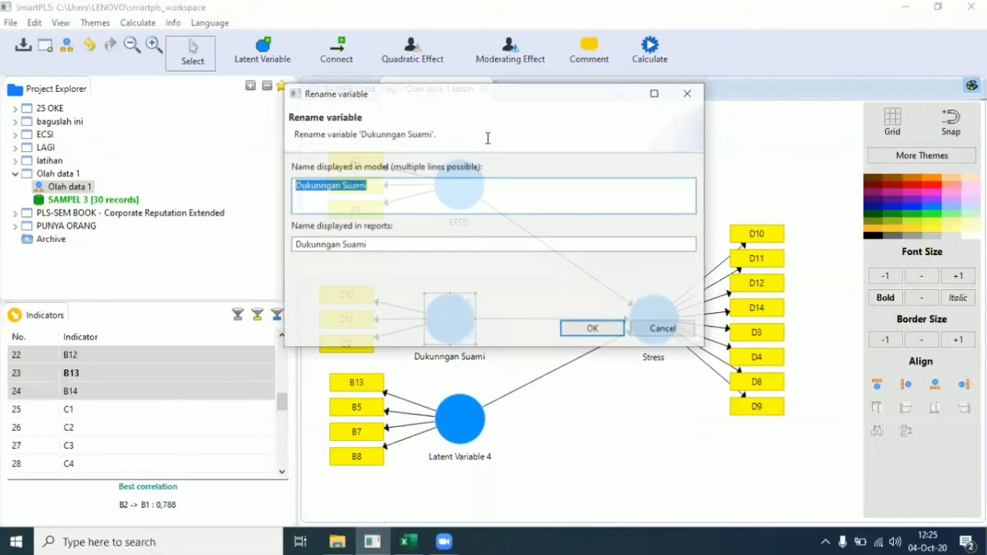
{"action": "left_click", "coordinate": [319, 188]}
{"action": "key", "text": "BackSpace"}
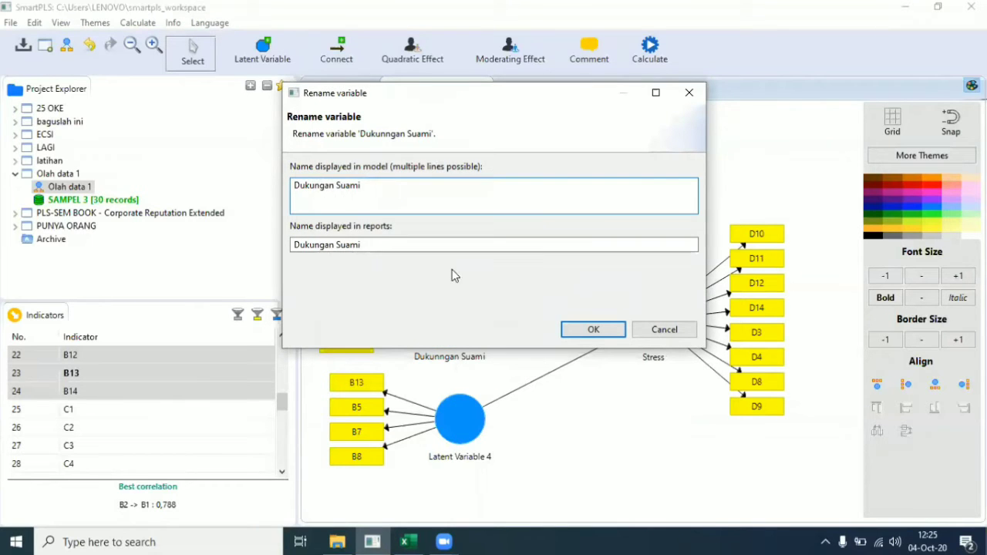
{"action": "left_click", "coordinate": [591, 331]}
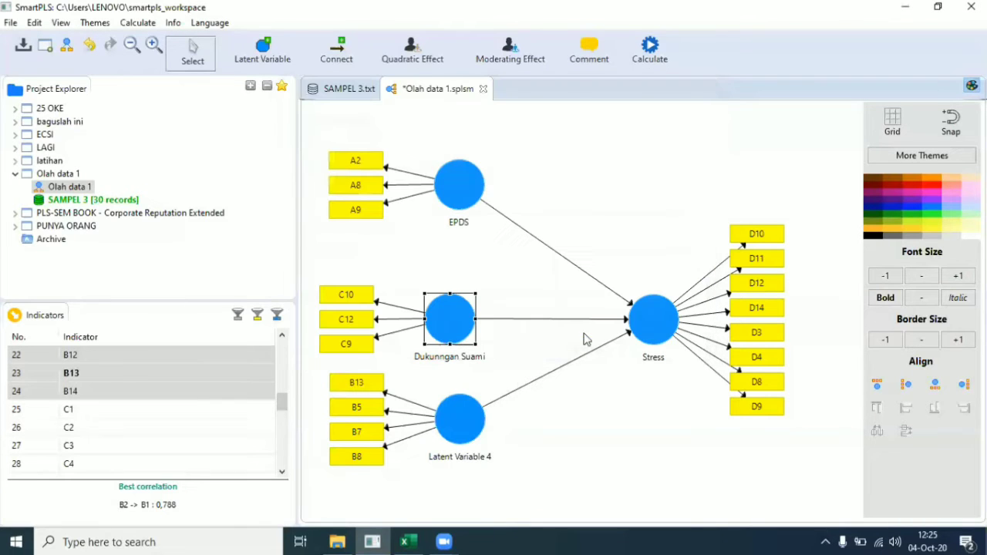
Step: Rename Latent Variable 4 to Sosial Ekonomi
{"action": "left_click", "coordinate": [468, 429]}
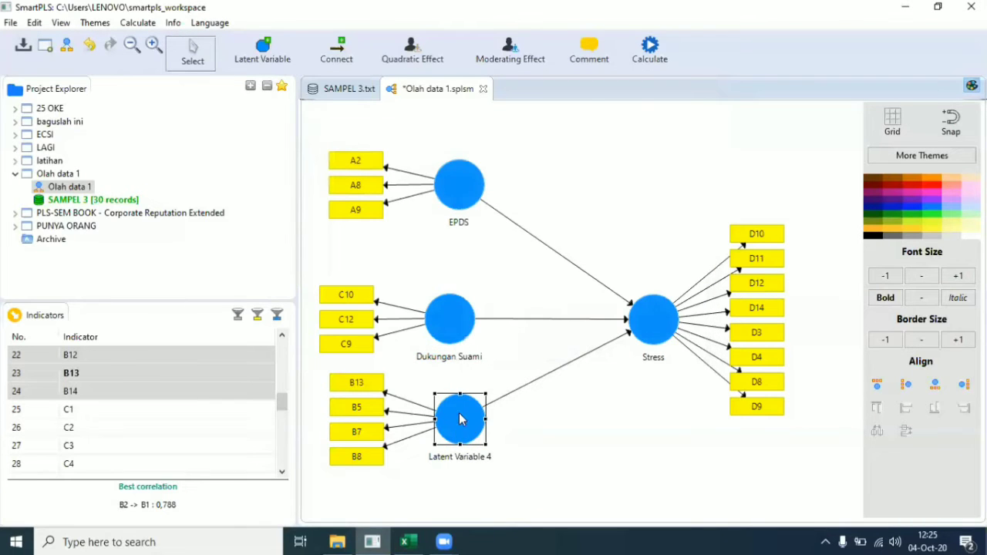
{"action": "right_click", "coordinate": [455, 429]}
{"action": "left_click", "coordinate": [553, 37]}
{"action": "key", "text": "BackSpace"}
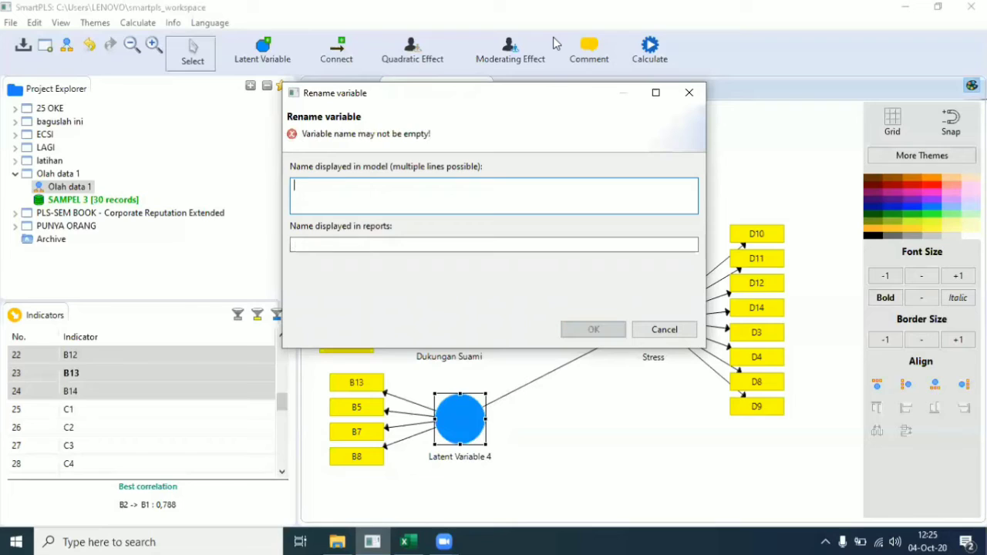
{"action": "type", "text": "So"}
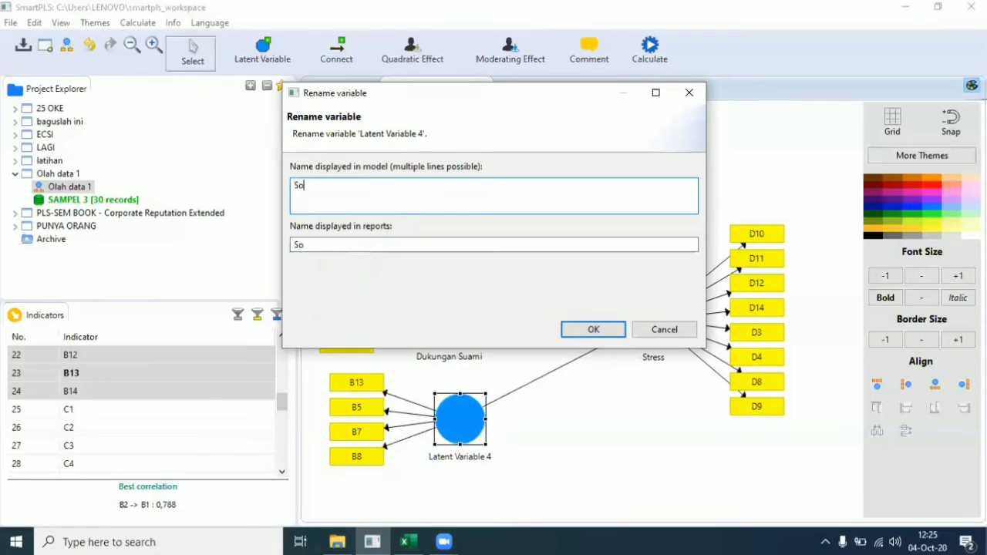
{"action": "type", "text": "sial Ekonomi"}
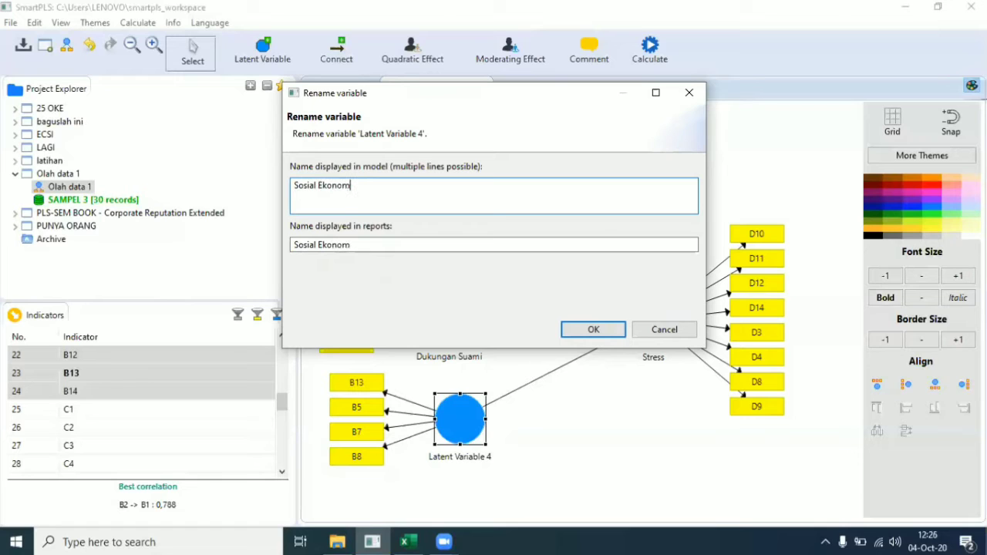
{"action": "left_click", "coordinate": [588, 331]}
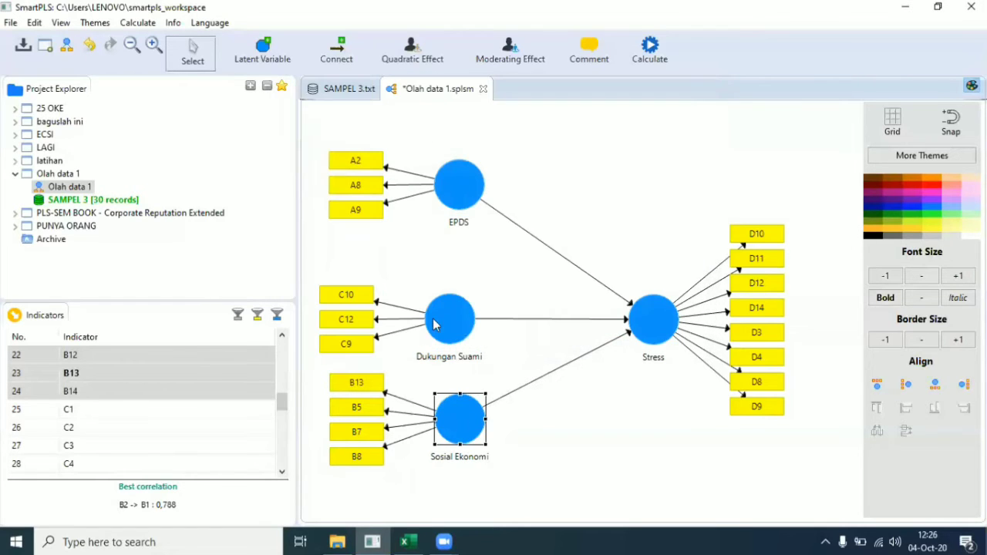
Step: Swap positions so Sosial Ekonomi sits above Dukungan Suami with their indicators
{"action": "left_click_drag", "start_coordinate": [458, 419], "coordinate": [437, 279]}
{"action": "left_click_drag", "start_coordinate": [453, 325], "coordinate": [463, 404]}
{"action": "left_click_drag", "start_coordinate": [451, 296], "coordinate": [468, 317]}
{"action": "left_click", "coordinate": [497, 255]}
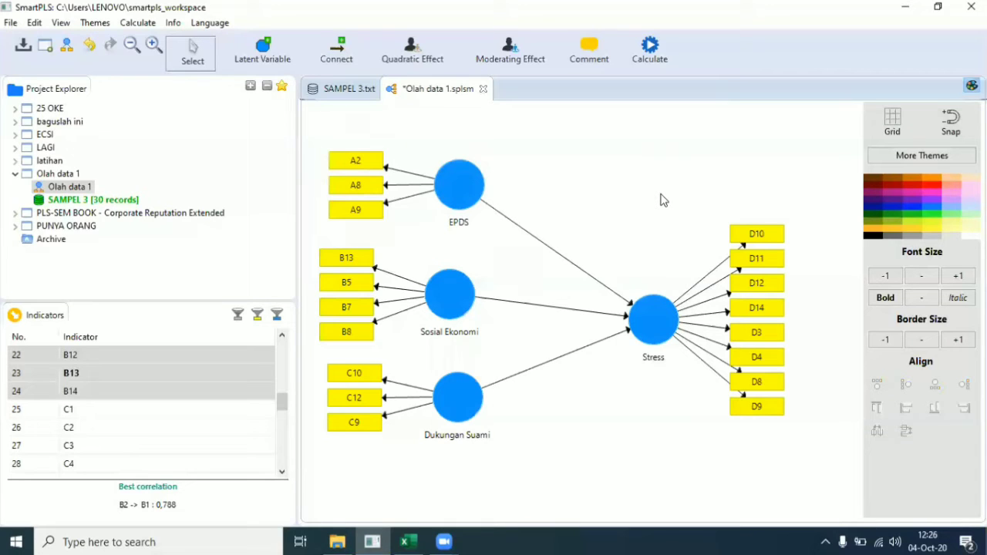
Step: Run the PLS algorithm on the renamed model
{"action": "left_click", "coordinate": [653, 60]}
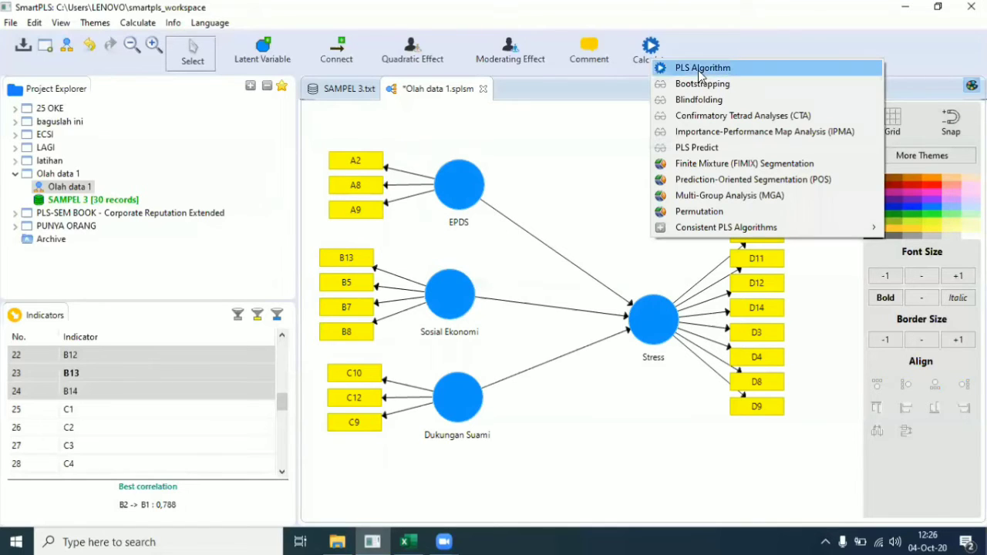
{"action": "left_click", "coordinate": [700, 69]}
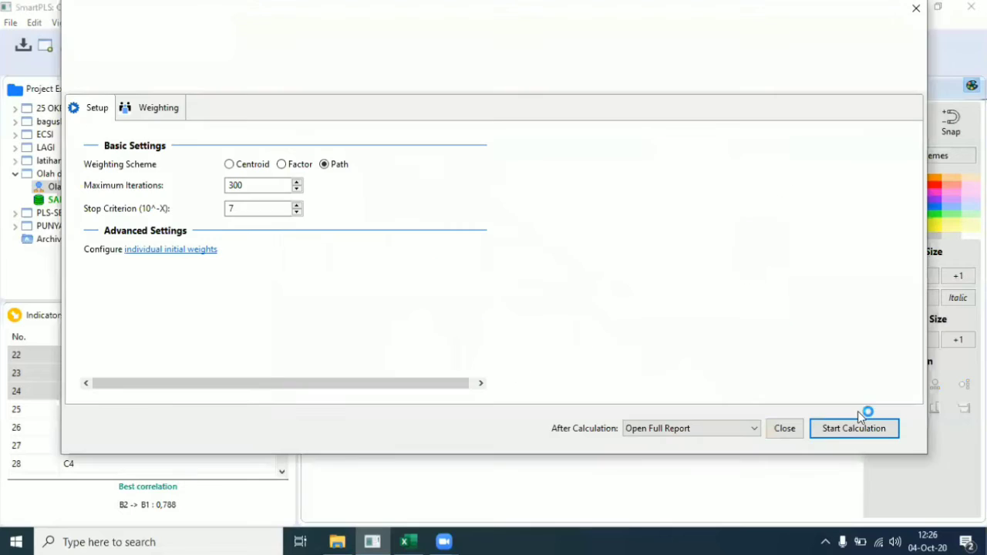
{"action": "left_click", "coordinate": [848, 429]}
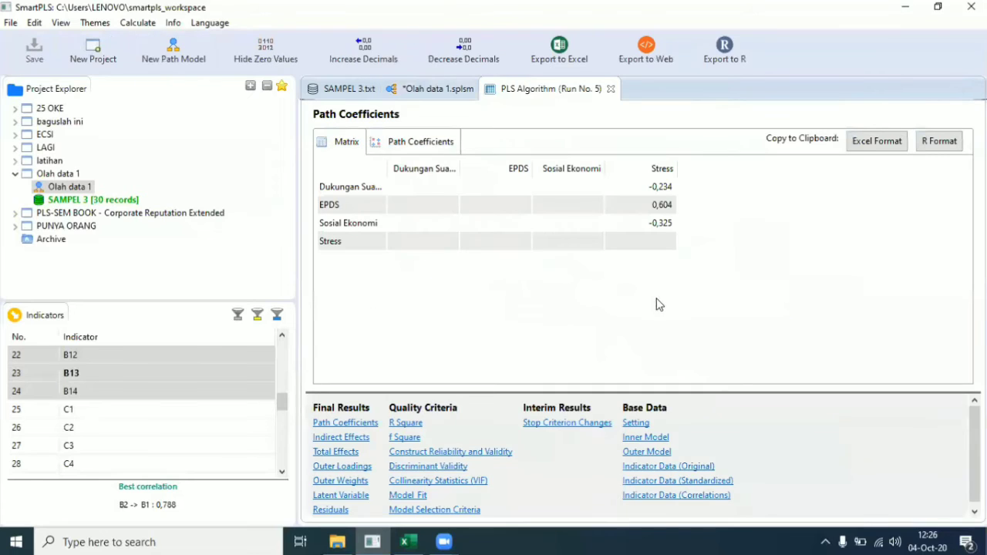
Step: Review run 5's outer loadings, all retained indicators above 0,7 (e.g. C10 0,952)
{"action": "left_click", "coordinate": [330, 467]}
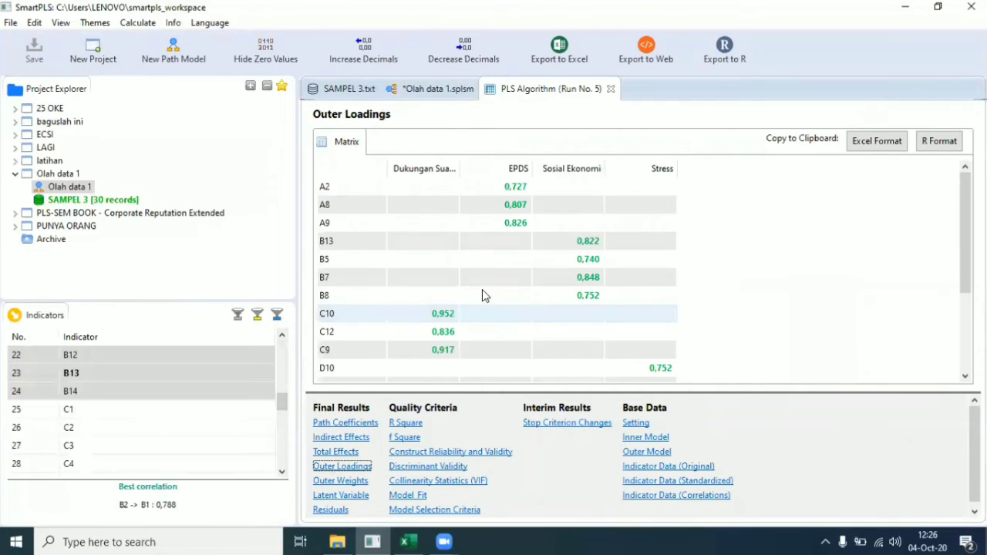
{"action": "scroll", "coordinate": [484, 278], "scroll_direction": "down", "scroll_amount": 3}
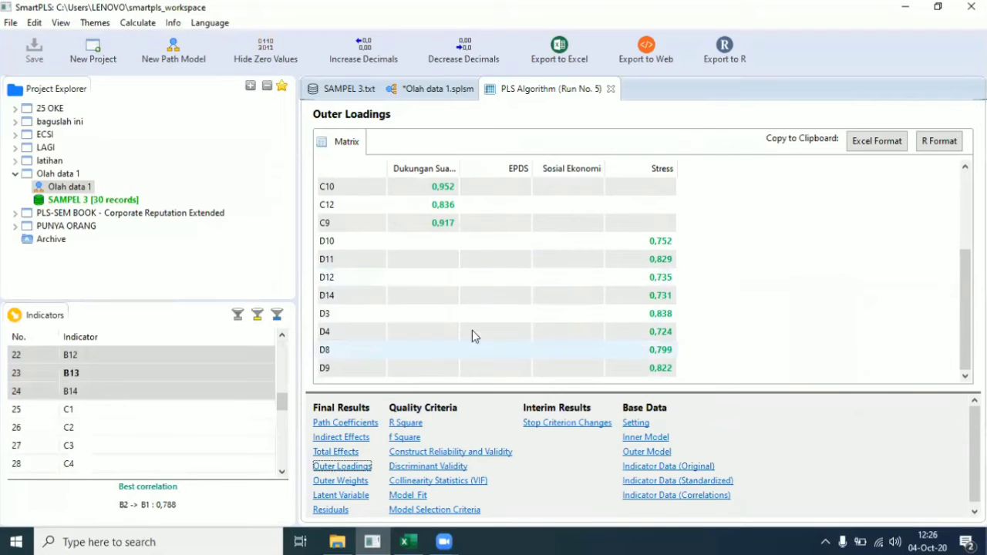
{"action": "scroll", "coordinate": [473, 332], "scroll_direction": "up", "scroll_amount": 3}
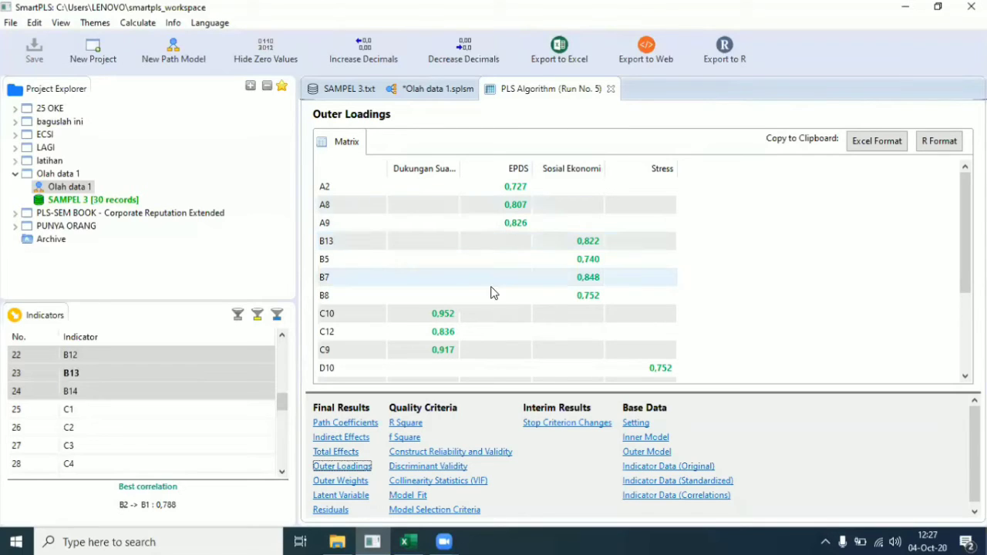
Step: Show Construct Reliability and Validity, widen the AVE column, and check each construct's reliability values
{"action": "left_click", "coordinate": [433, 457]}
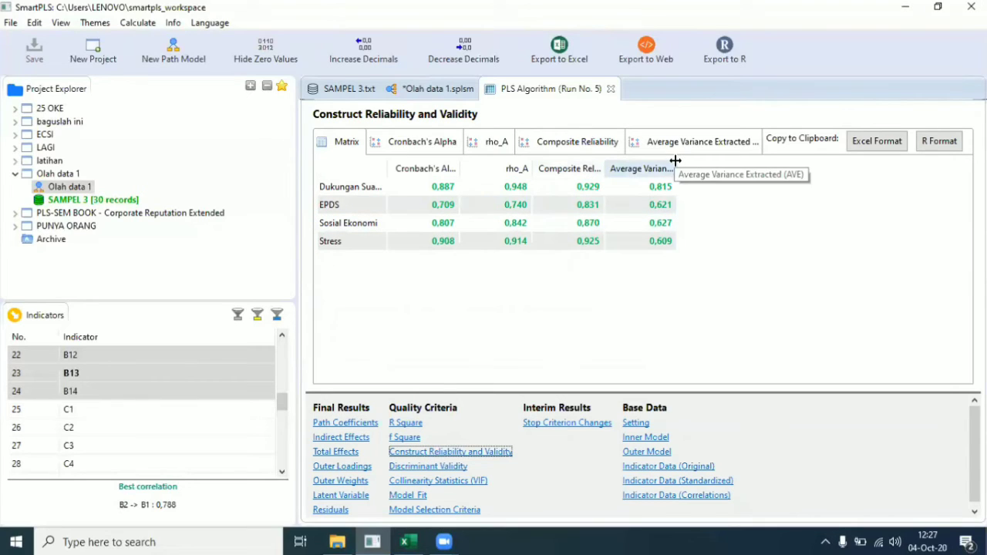
{"action": "left_click_drag", "start_coordinate": [675, 161], "coordinate": [774, 164]}
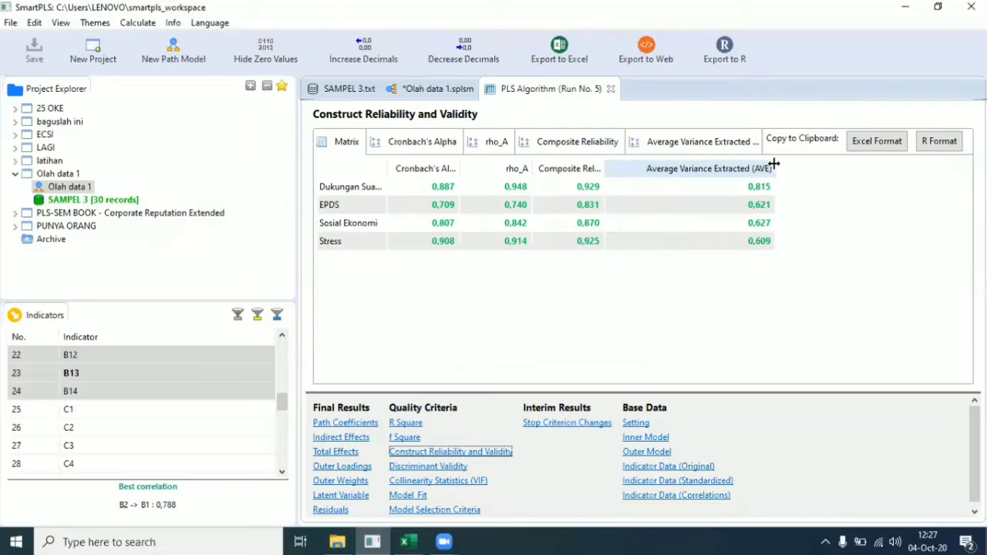
{"action": "left_click", "coordinate": [755, 190]}
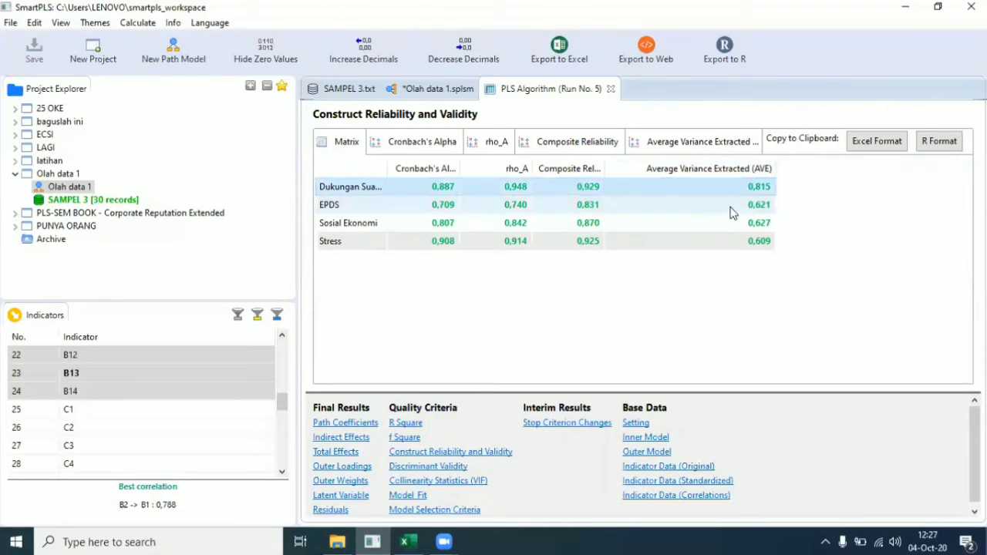
{"action": "left_click", "coordinate": [729, 209]}
{"action": "left_click", "coordinate": [718, 220]}
{"action": "left_click", "coordinate": [706, 246]}
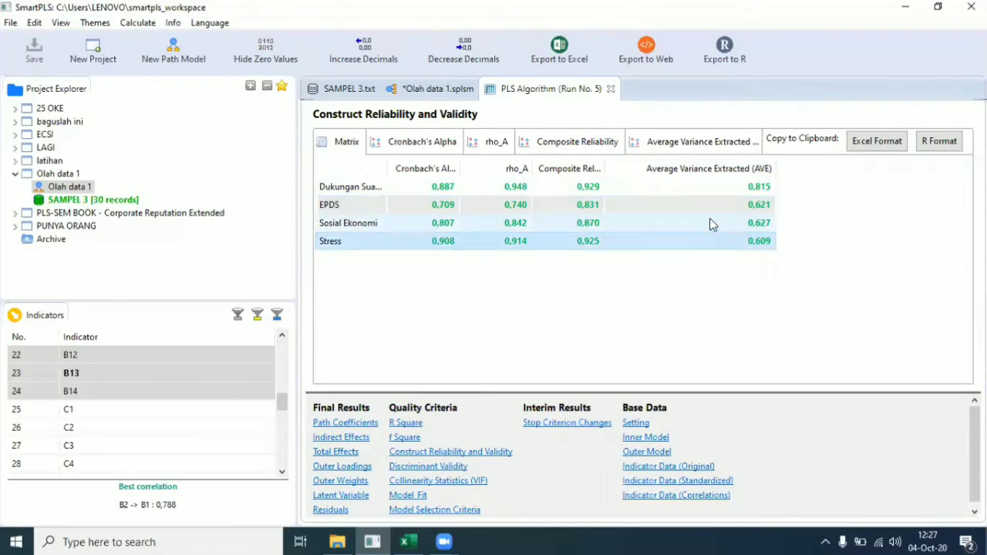
{"action": "left_click", "coordinate": [709, 218]}
{"action": "left_click", "coordinate": [710, 190]}
{"action": "left_click", "coordinate": [701, 210]}
{"action": "left_click", "coordinate": [703, 226]}
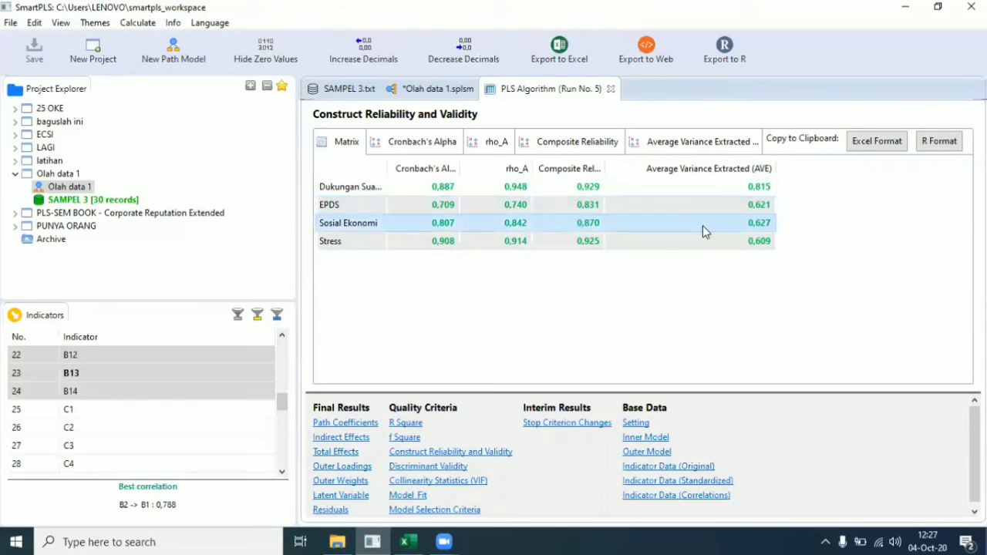
{"action": "left_click", "coordinate": [685, 244]}
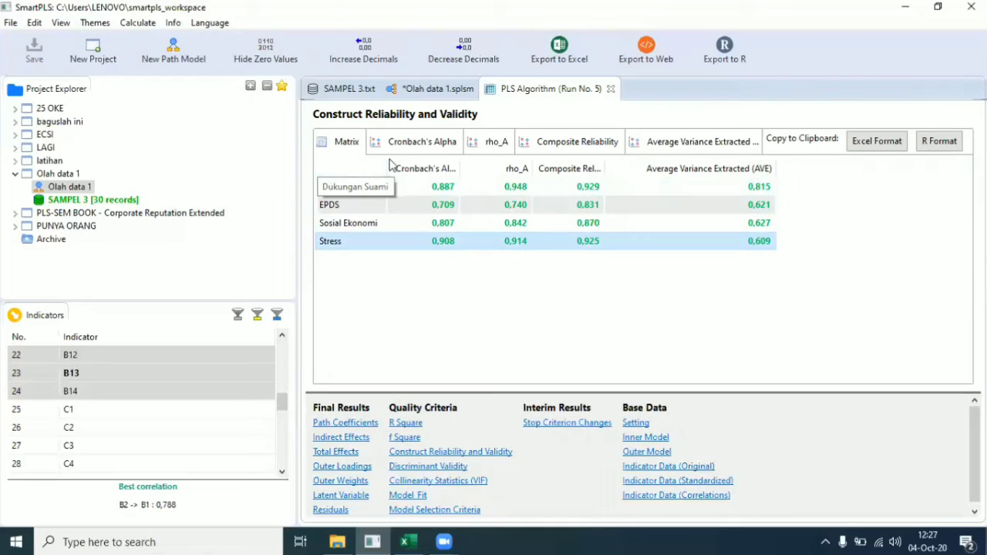
Step: Widen the construct name column and review the Dukungan Suami, EPDS, Sosial Ekonomi and Stress rows
{"action": "left_click_drag", "start_coordinate": [388, 159], "coordinate": [445, 161]}
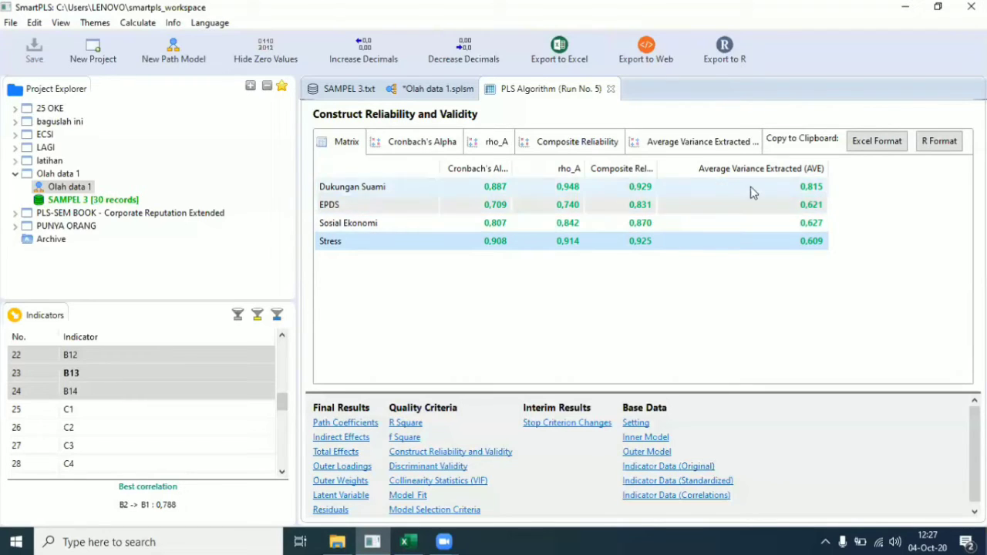
{"action": "left_click", "coordinate": [731, 205]}
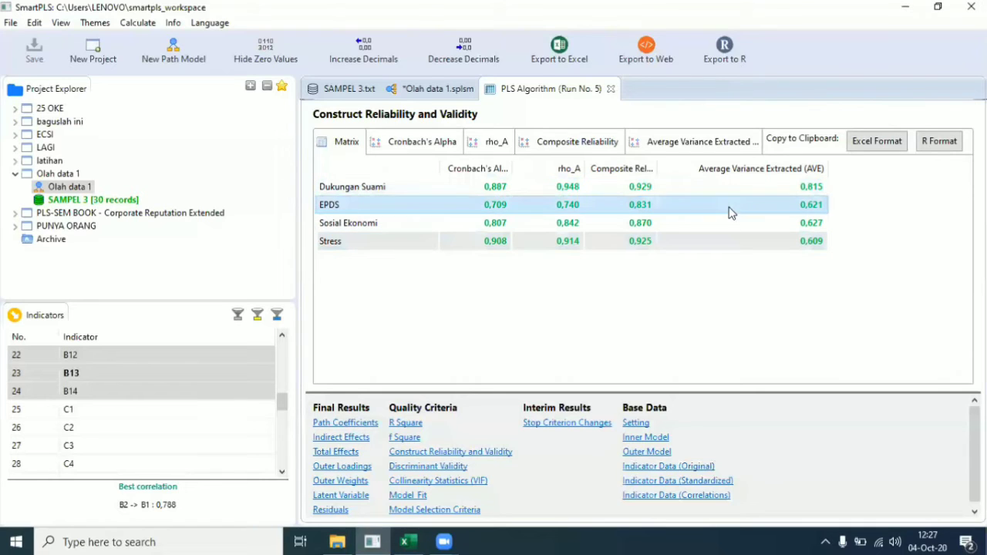
{"action": "left_click", "coordinate": [710, 227]}
{"action": "left_click", "coordinate": [697, 245]}
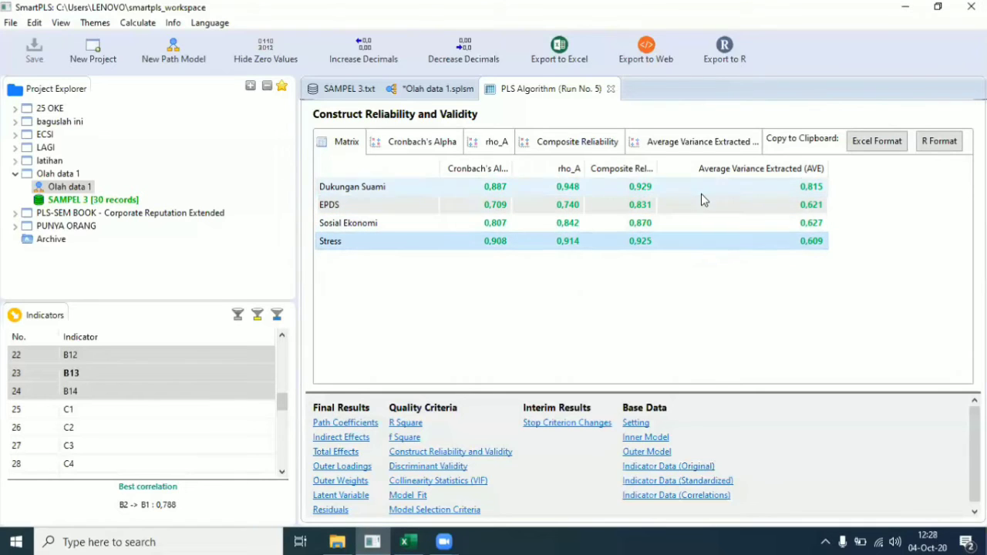
{"action": "left_click", "coordinate": [697, 190]}
{"action": "left_click", "coordinate": [692, 205]}
{"action": "left_click", "coordinate": [682, 219]}
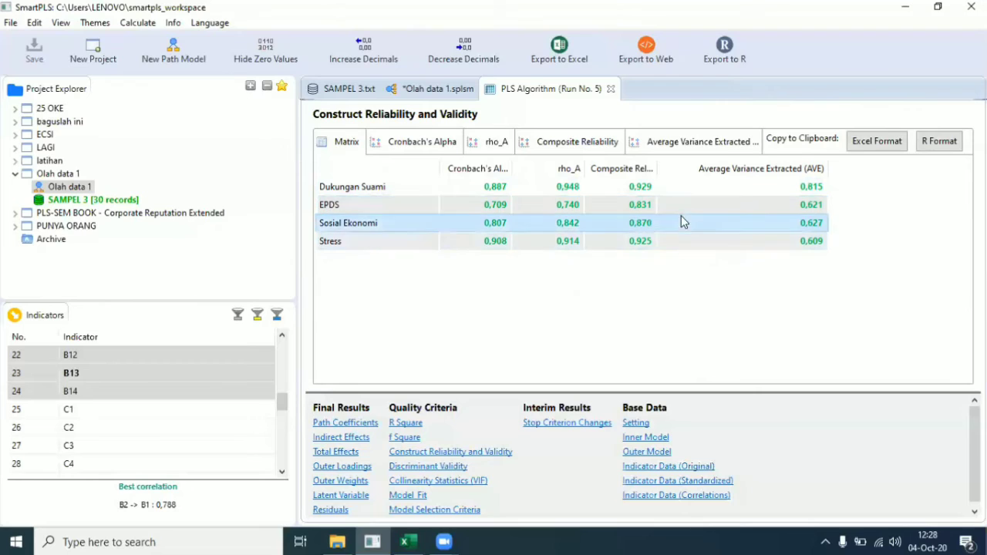
{"action": "left_click", "coordinate": [669, 242]}
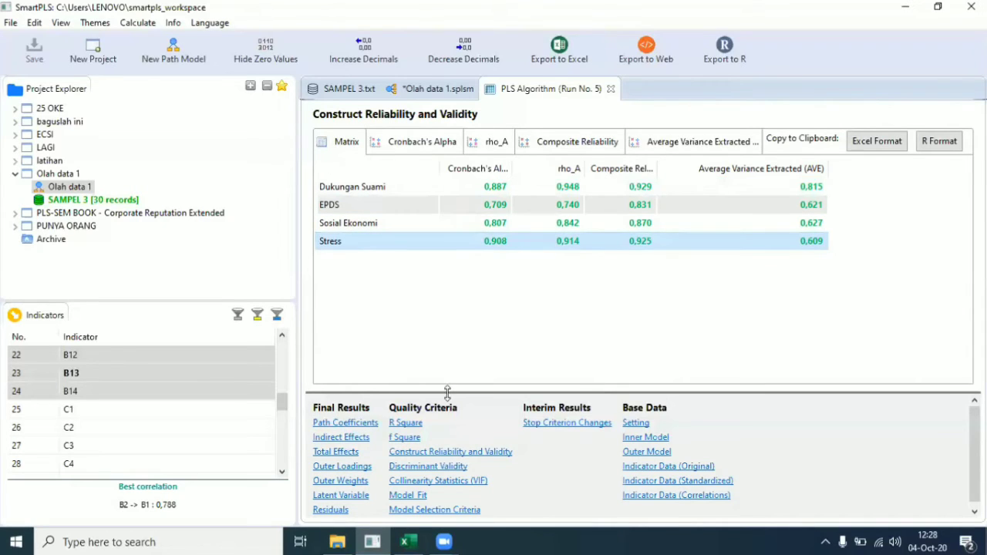
Step: Show the Fornell-Larcker table and widen the Dukungan Suami and row-label columns so names are readable
{"action": "left_click", "coordinate": [414, 468]}
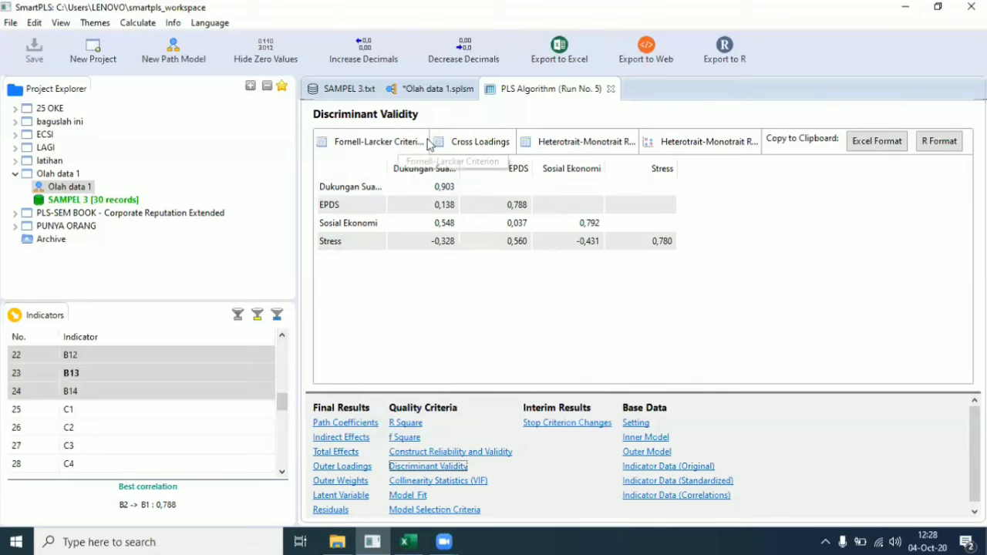
{"action": "left_click_drag", "start_coordinate": [460, 162], "coordinate": [510, 161]}
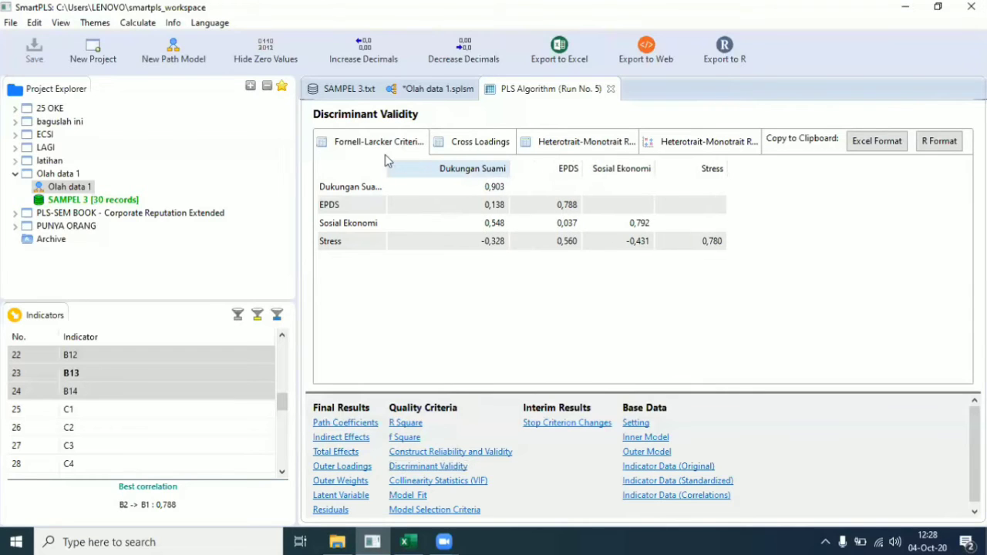
{"action": "left_click_drag", "start_coordinate": [386, 162], "coordinate": [415, 160]}
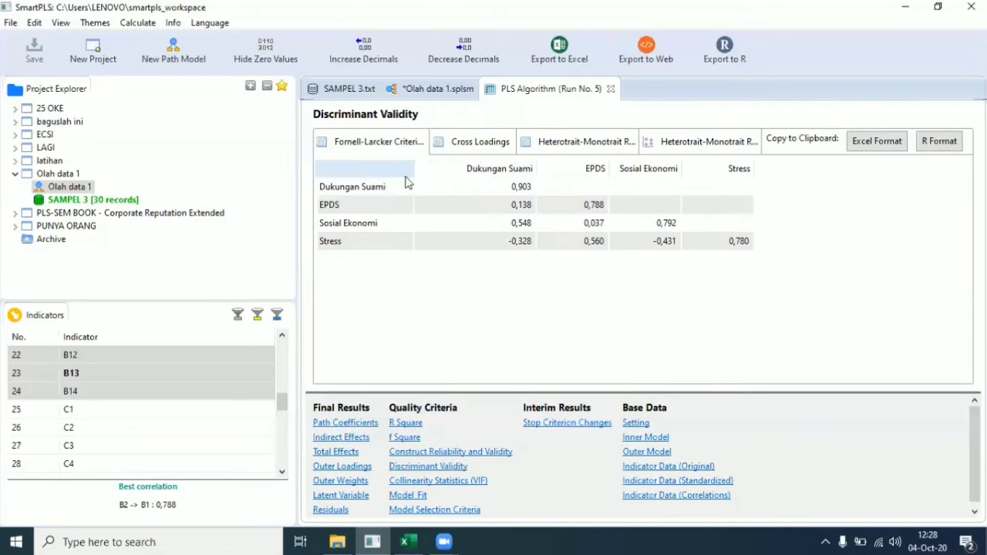
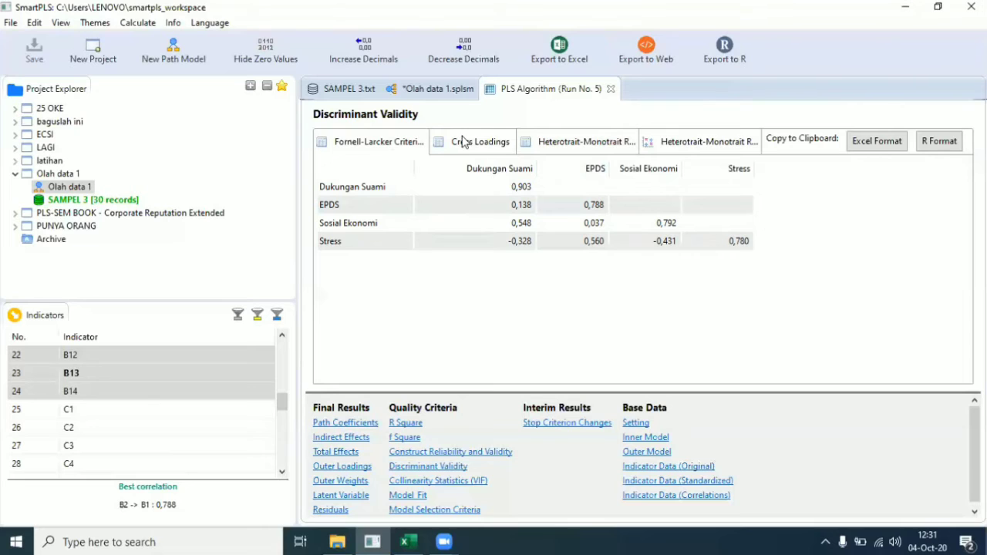
Step: Show the Cross Loadings table and widen the Dukungan Suami column
{"action": "left_click", "coordinate": [465, 144]}
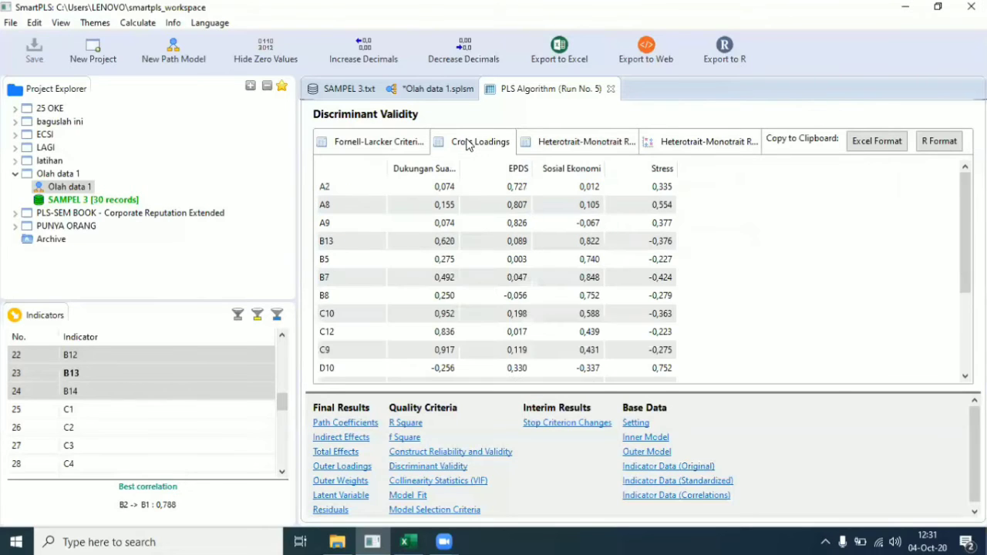
{"action": "scroll", "coordinate": [449, 179], "scroll_direction": "down", "scroll_amount": 1}
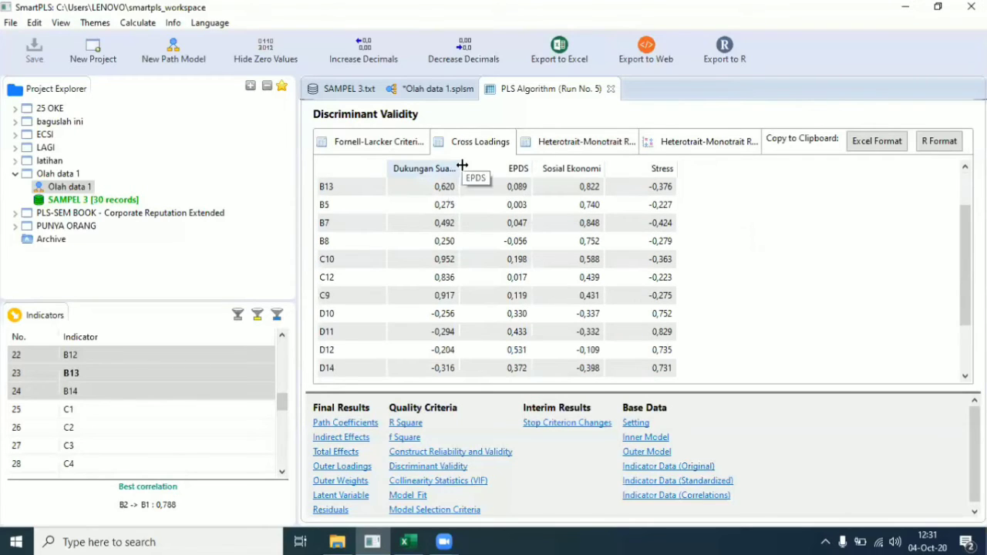
{"action": "left_click_drag", "start_coordinate": [461, 168], "coordinate": [500, 167]}
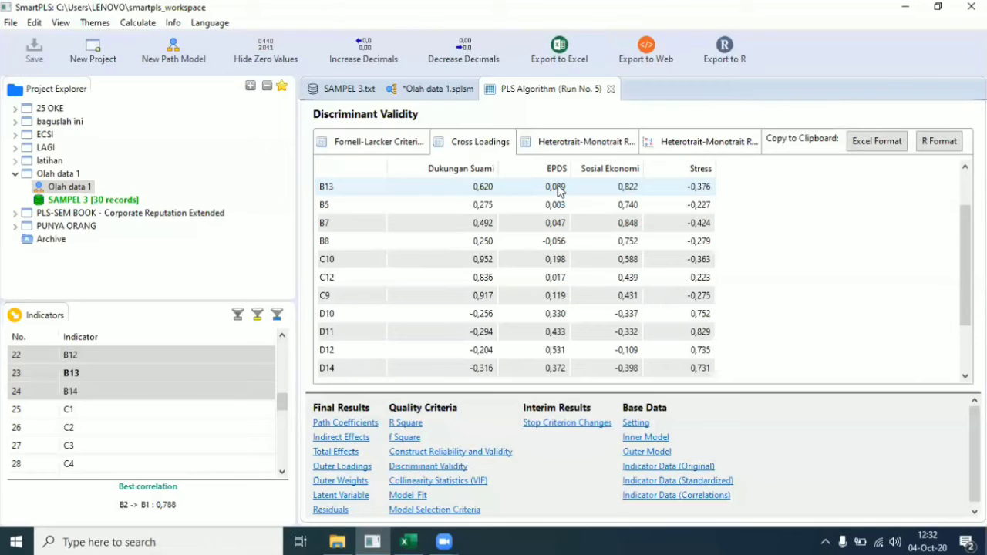
Step: Highlight the A2 (0,727) and A8 (0,807) indicator rows loading on EPDS
{"action": "scroll", "coordinate": [559, 191], "scroll_direction": "down", "scroll_amount": 2}
{"action": "scroll", "coordinate": [551, 187], "scroll_direction": "up", "scroll_amount": 3}
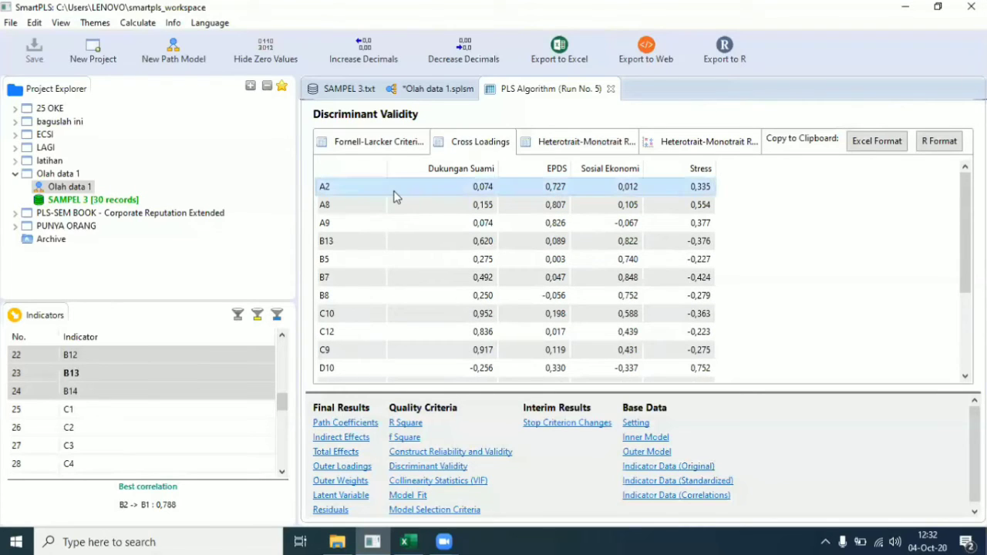
{"action": "left_click", "coordinate": [401, 208]}
{"action": "left_click", "coordinate": [506, 193]}
{"action": "left_click", "coordinate": [549, 207]}
{"action": "left_click", "coordinate": [355, 189]}
{"action": "left_click", "coordinate": [411, 91]}
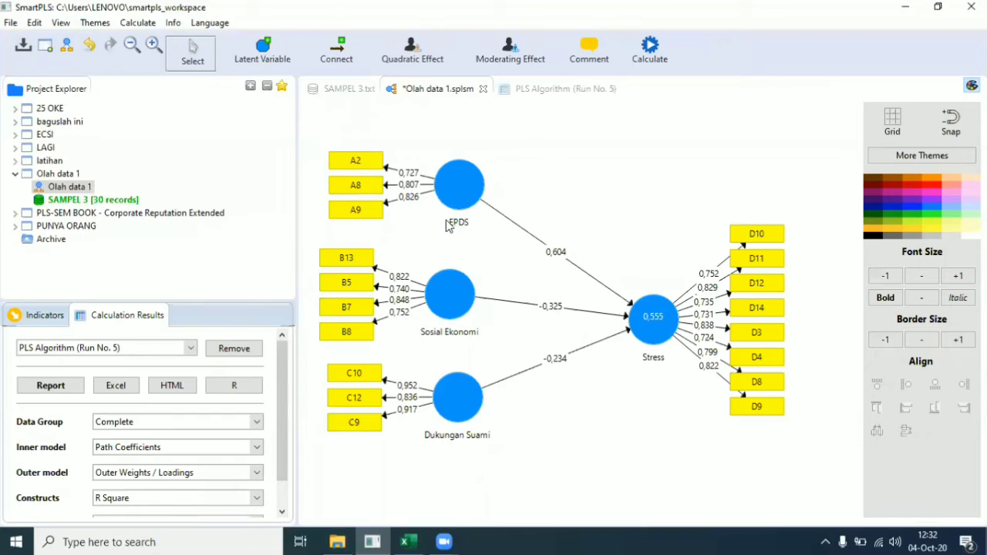
{"action": "left_click", "coordinate": [567, 90]}
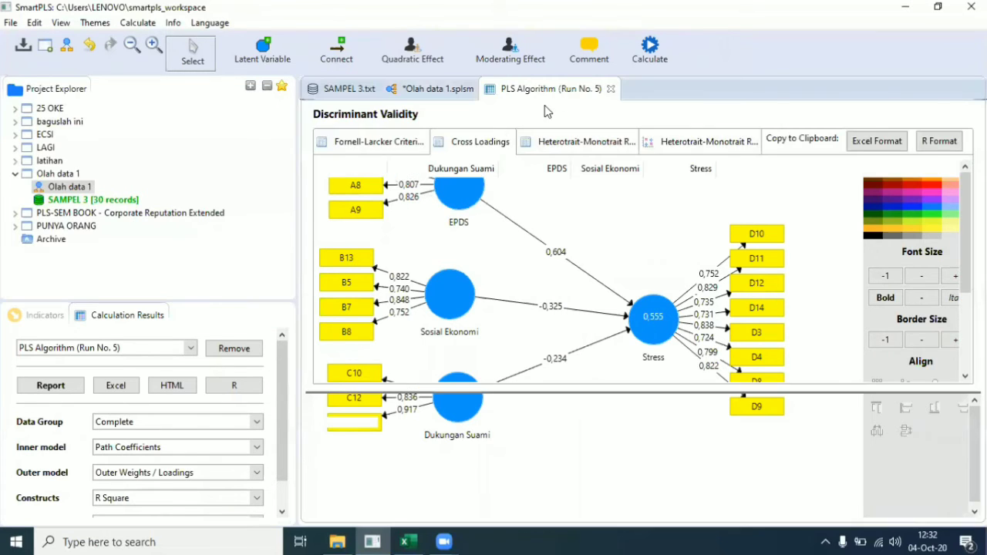
{"action": "left_click", "coordinate": [334, 190]}
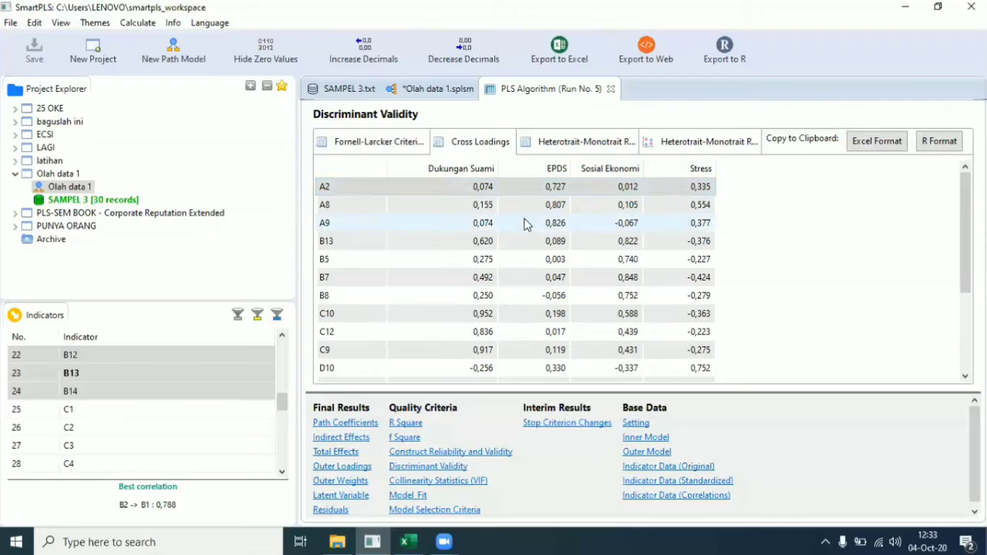
{"action": "scroll", "coordinate": [524, 223], "scroll_direction": "down", "scroll_amount": 3}
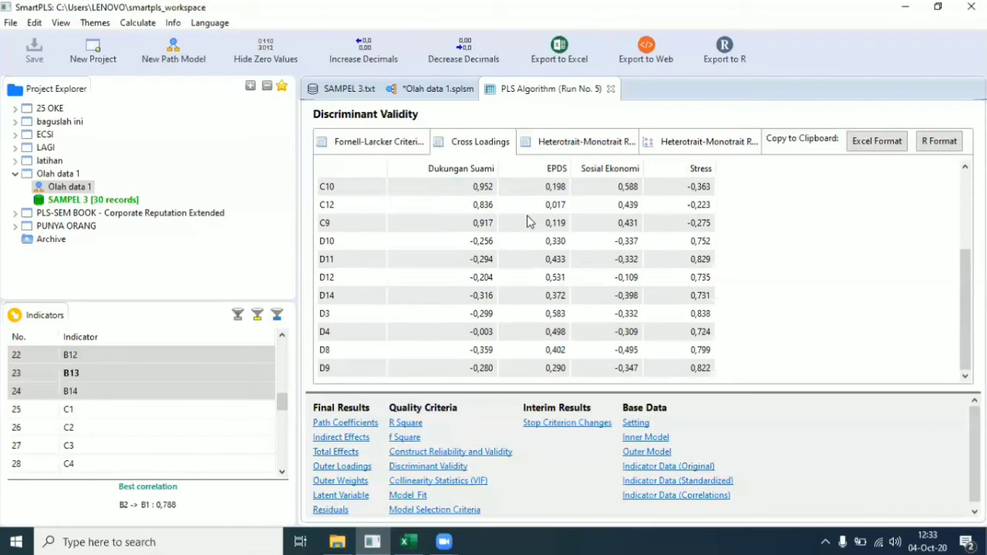
{"action": "scroll", "coordinate": [529, 222], "scroll_direction": "up", "scroll_amount": 3}
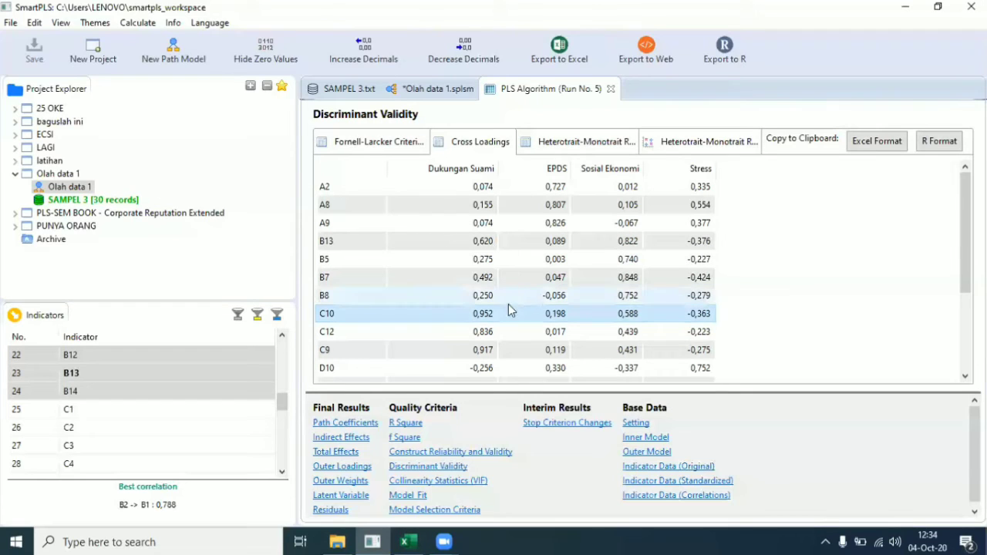
Step: Show Construct Reliability and Validity, widening the Cronbach's Alpha, Composite Reliability, AVE and name columns
{"action": "left_click", "coordinate": [432, 455]}
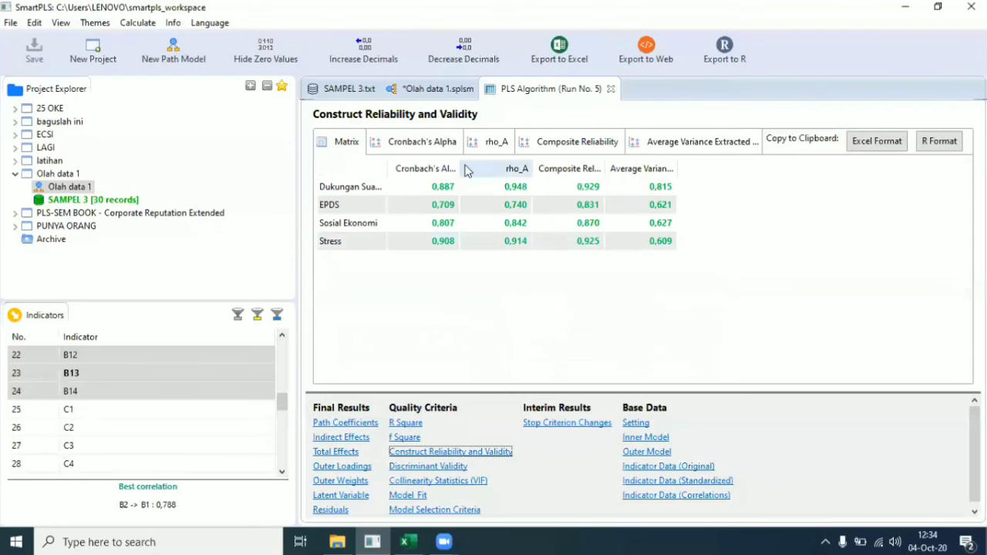
{"action": "left_click_drag", "start_coordinate": [456, 161], "coordinate": [497, 166]}
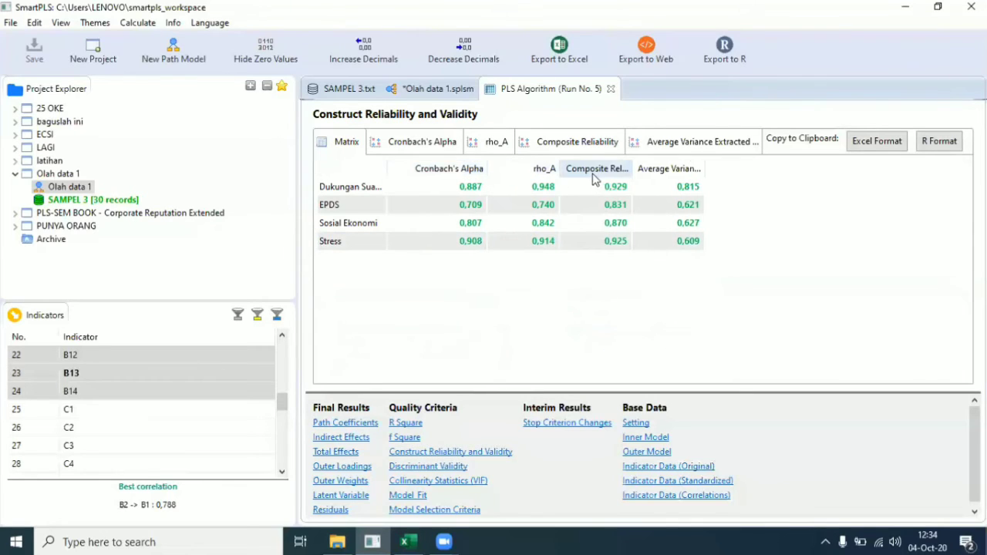
{"action": "left_click_drag", "start_coordinate": [655, 165], "coordinate": [670, 165]}
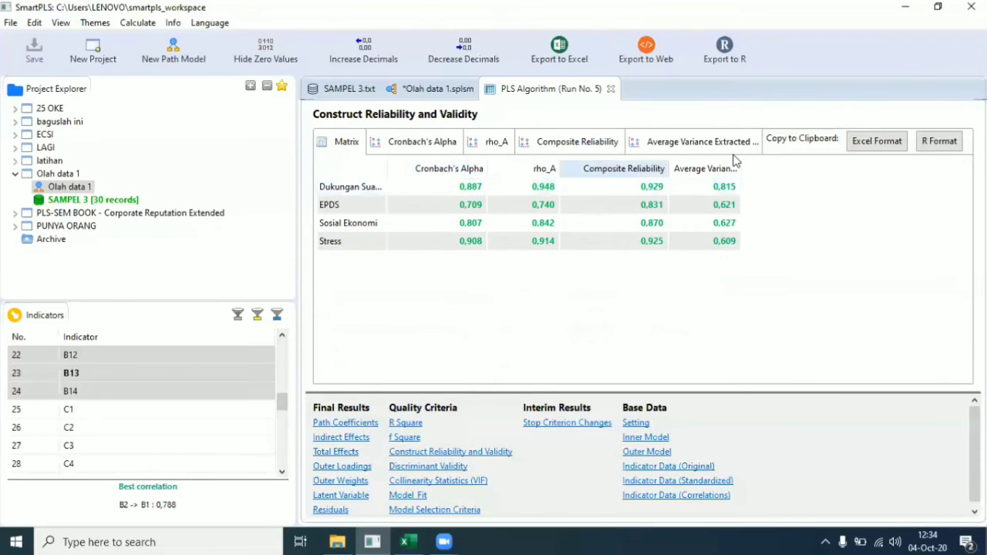
{"action": "left_click_drag", "start_coordinate": [746, 167], "coordinate": [787, 171]}
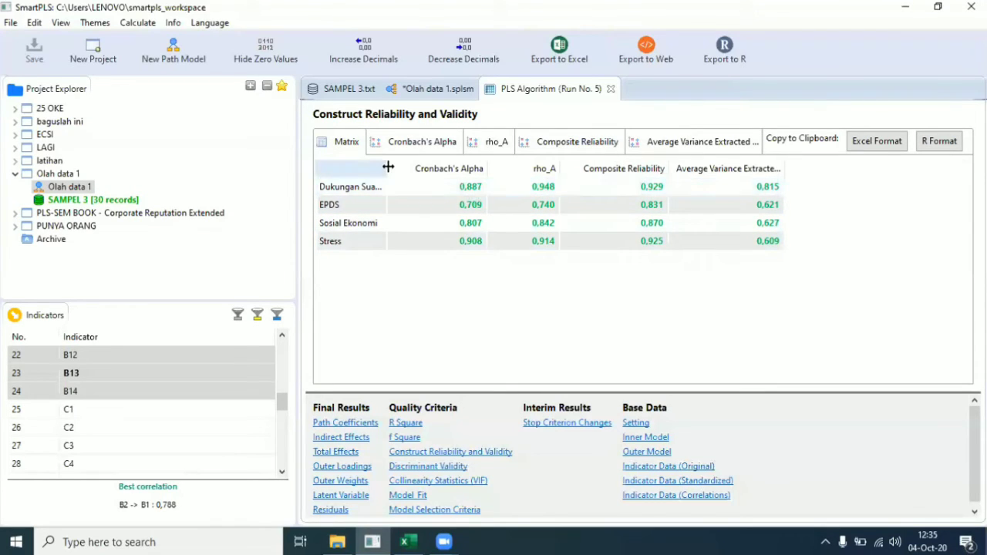
{"action": "left_click_drag", "start_coordinate": [388, 167], "coordinate": [416, 167]}
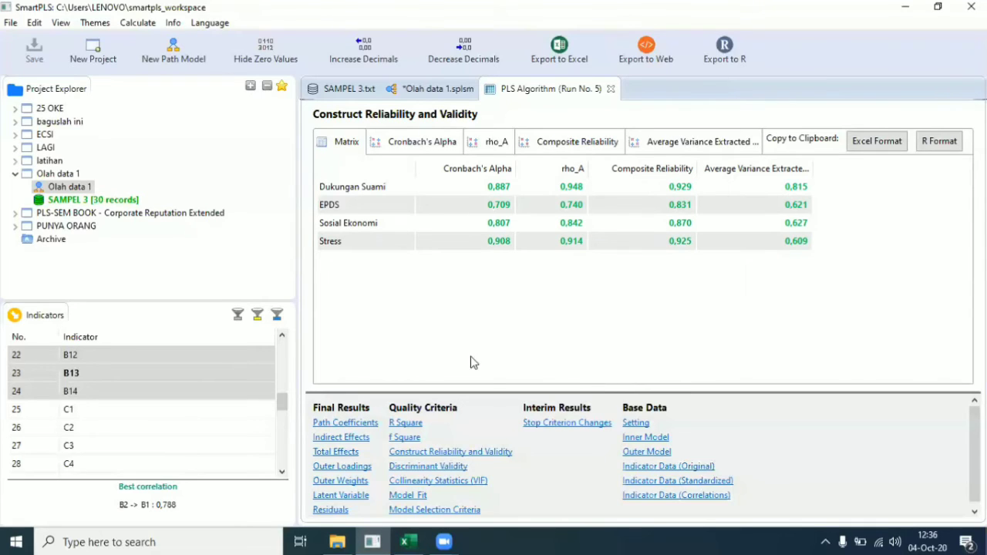
{"action": "left_click", "coordinate": [404, 424]}
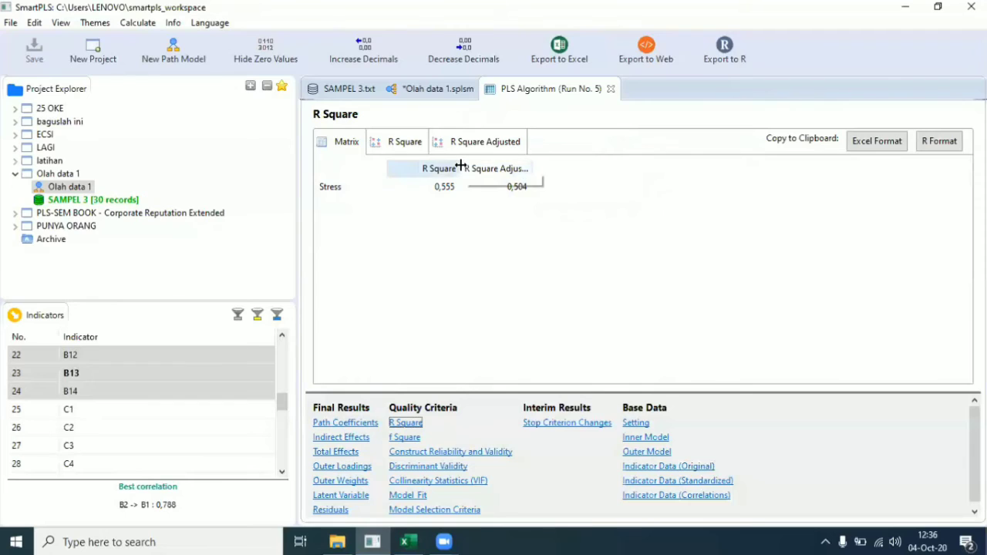
{"action": "left_click_drag", "start_coordinate": [461, 166], "coordinate": [465, 166]}
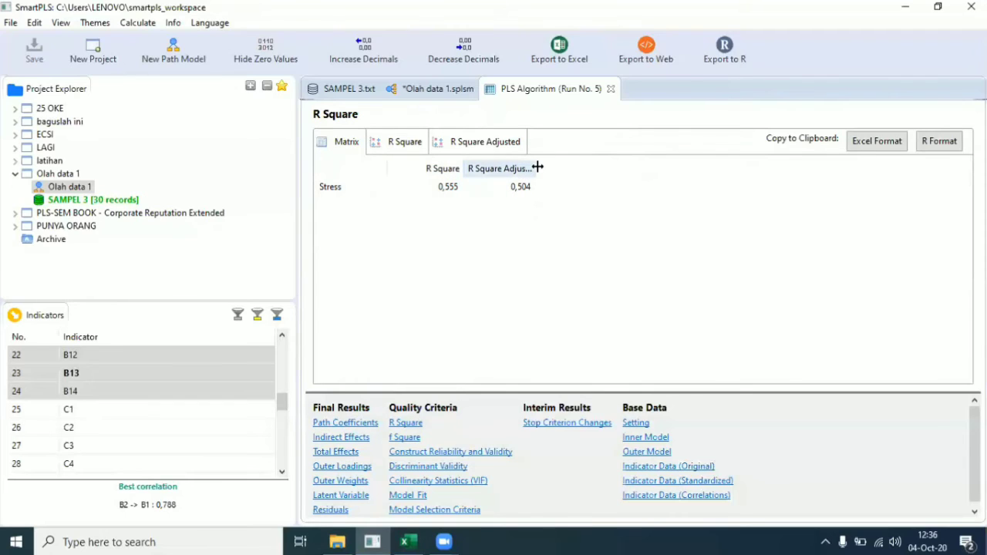
{"action": "left_click_drag", "start_coordinate": [538, 167], "coordinate": [553, 167]}
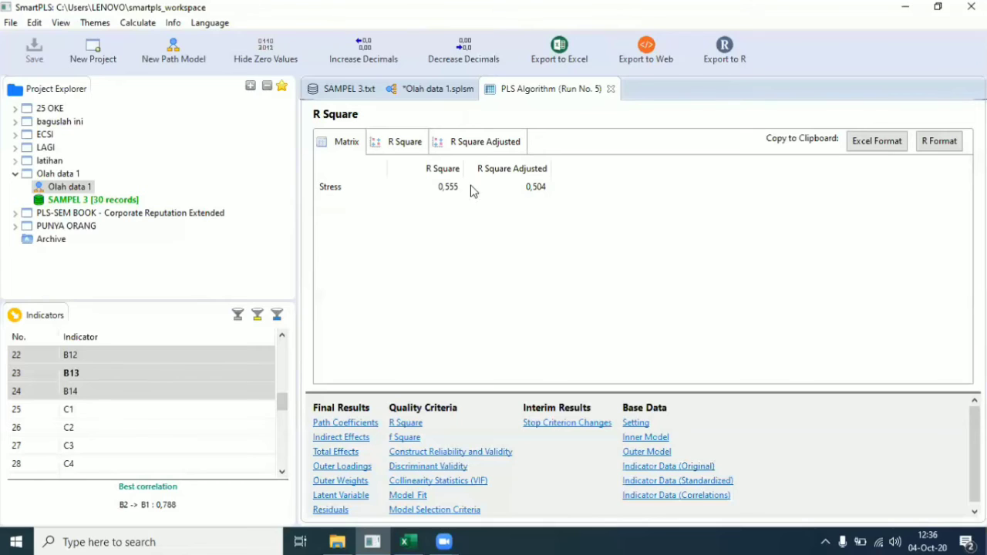
{"action": "left_click", "coordinate": [445, 98]}
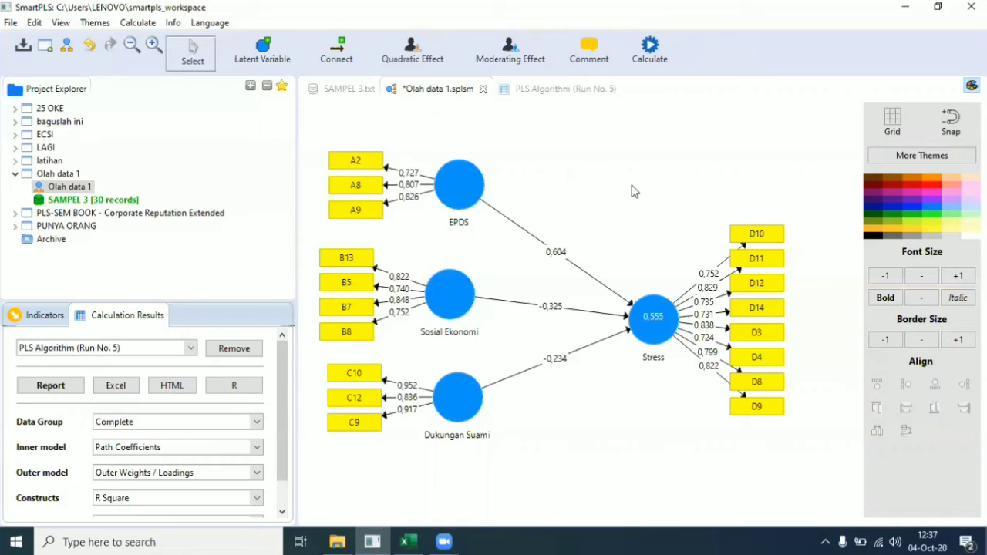
{"action": "left_click", "coordinate": [545, 89]}
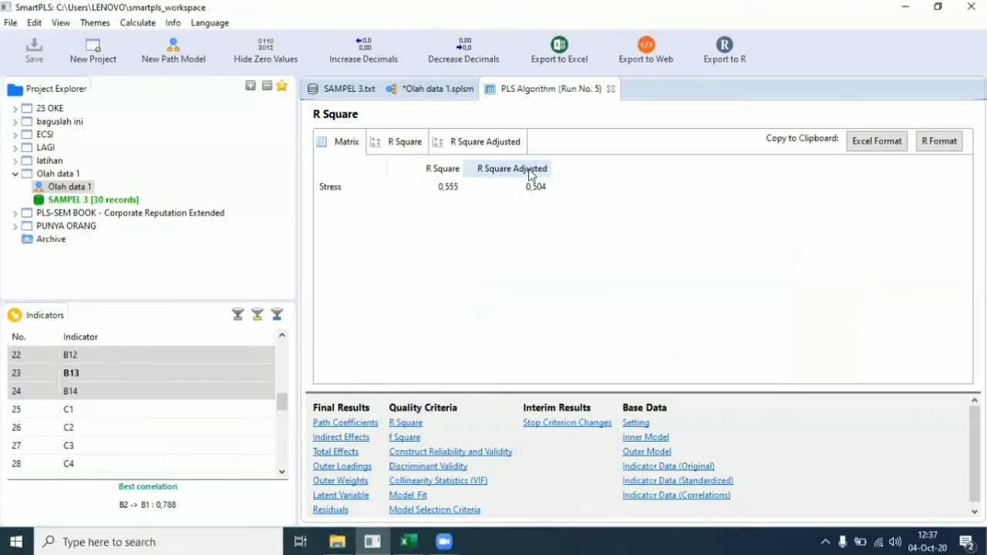
{"action": "left_click", "coordinate": [437, 88]}
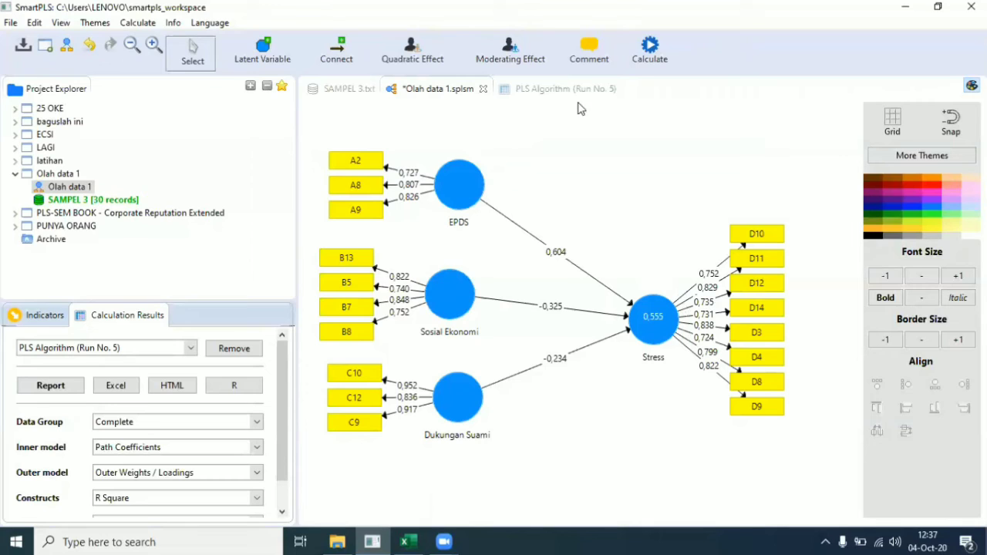
{"action": "left_click", "coordinate": [550, 91]}
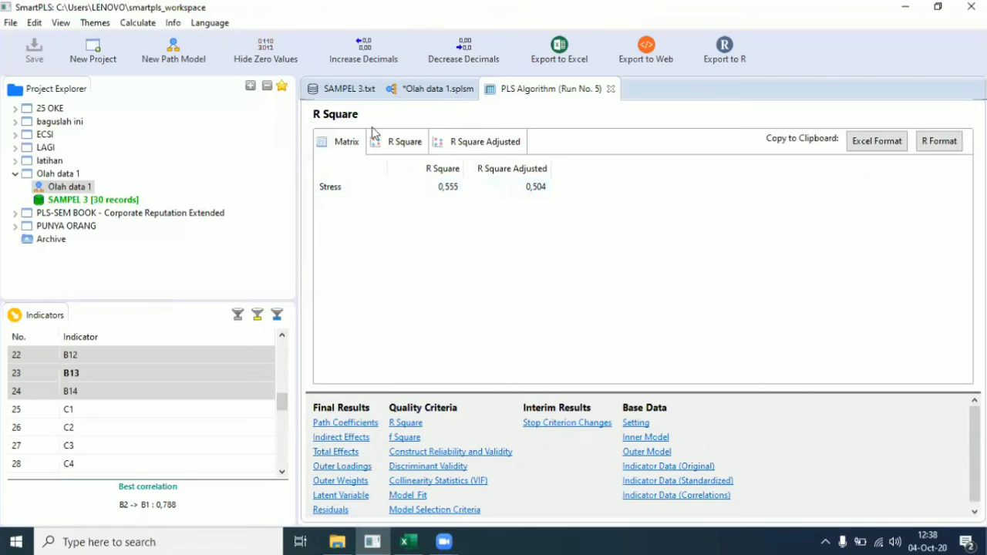
{"action": "left_click", "coordinate": [427, 89]}
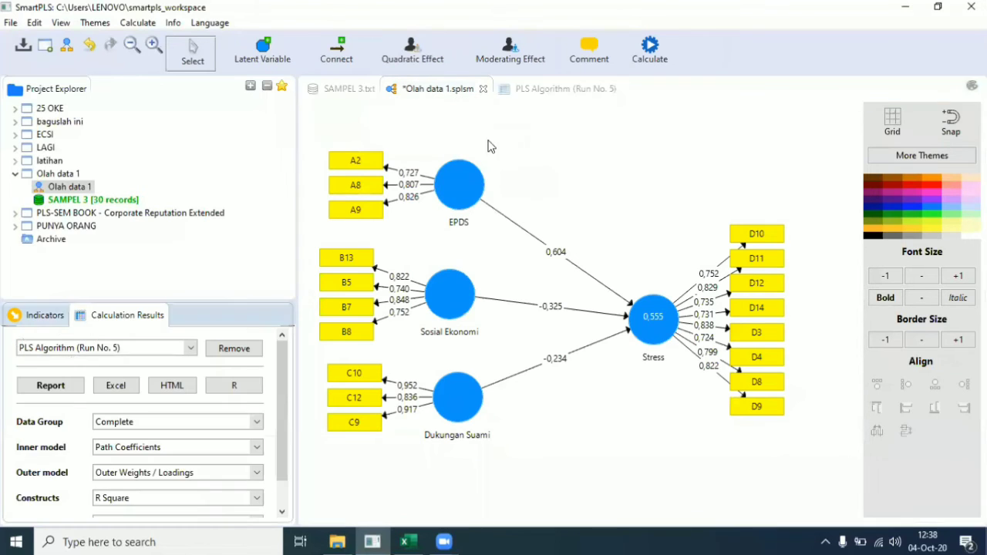
Step: Return to Run No. 5's R Square table: Stress 0,555, adjusted 0,504
{"action": "left_click", "coordinate": [562, 95]}
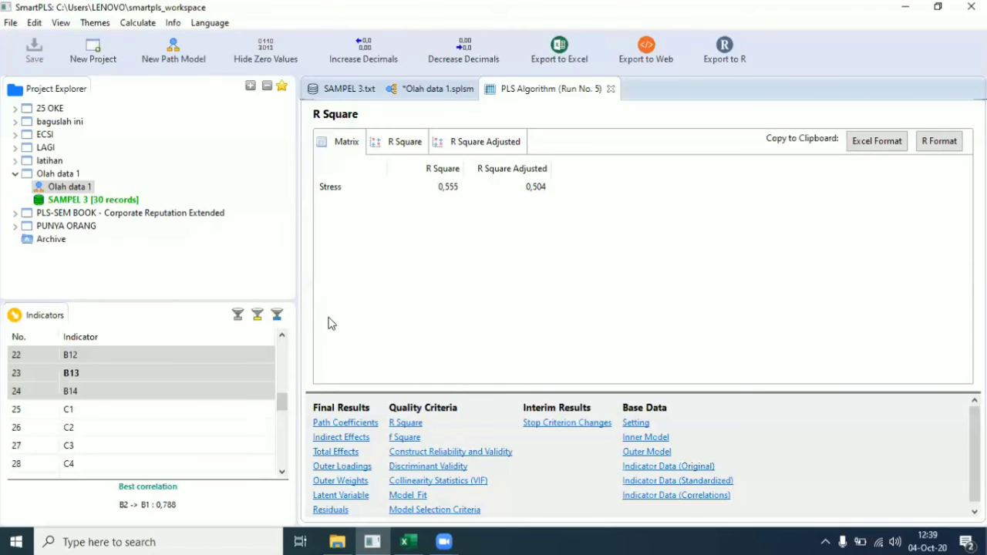
Step: Show Path Coefficients on Stress (EPDS 0,604, Sosial Ekonomi -0,325, Dukungan Suami -0,234) with readable names
{"action": "left_click", "coordinate": [346, 424]}
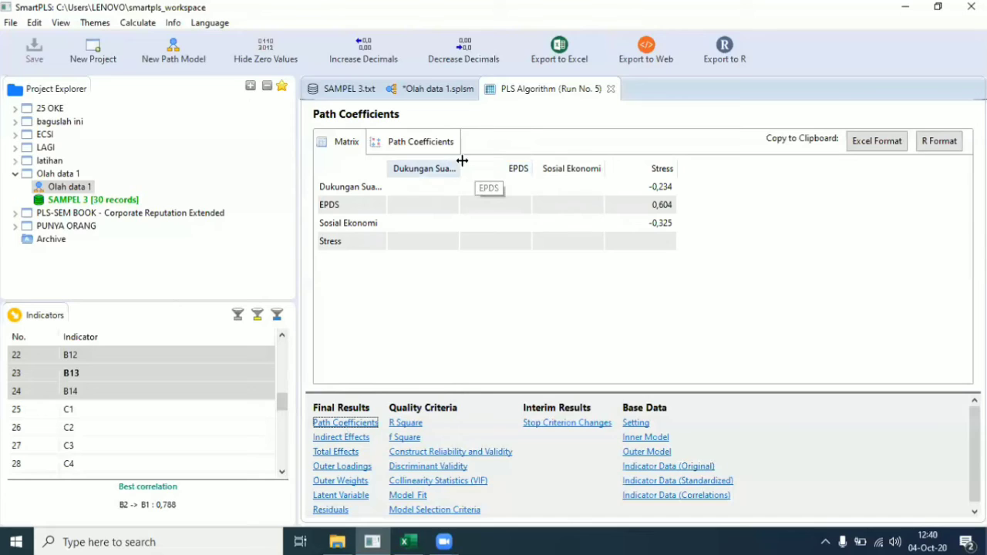
{"action": "left_click_drag", "start_coordinate": [460, 164], "coordinate": [482, 168]}
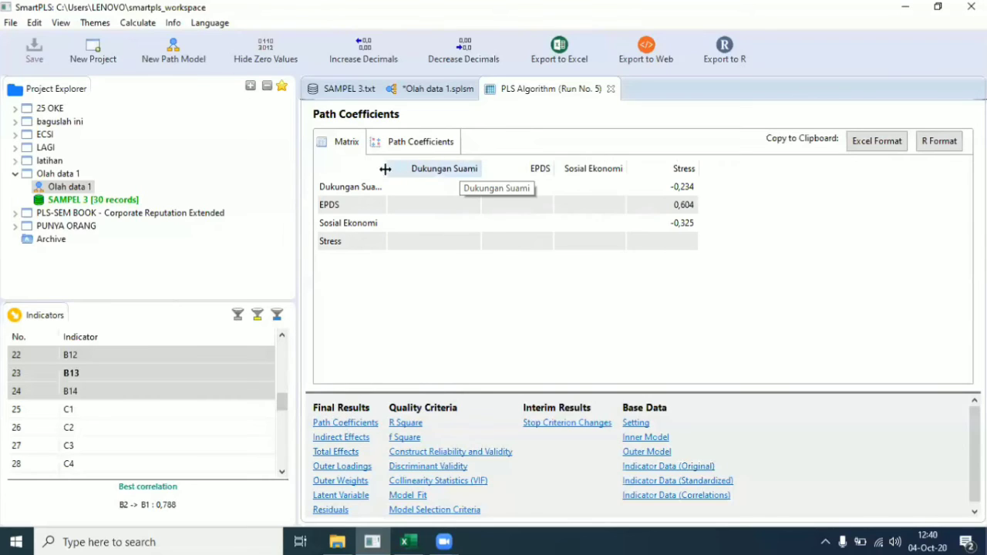
{"action": "left_click_drag", "start_coordinate": [386, 169], "coordinate": [424, 169]}
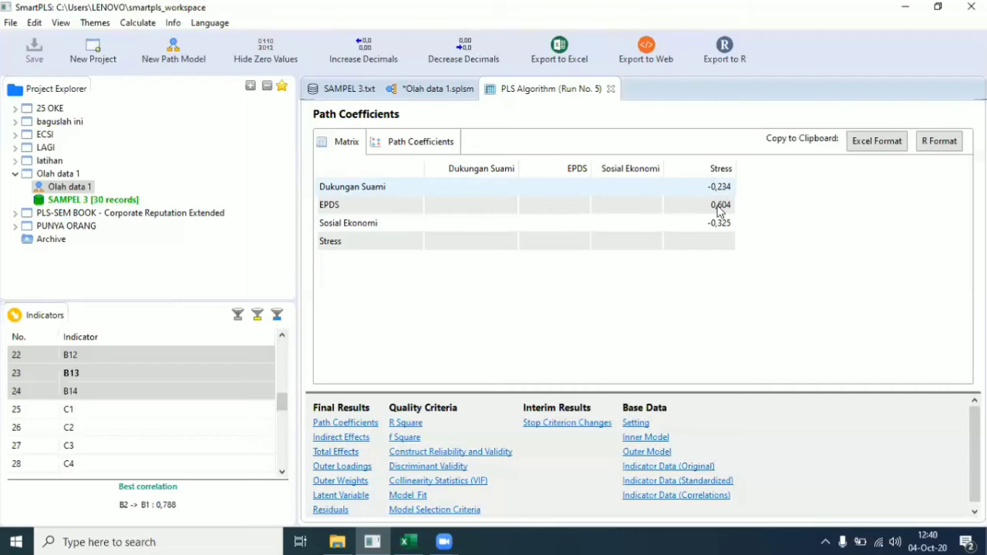
{"action": "left_click", "coordinate": [703, 226]}
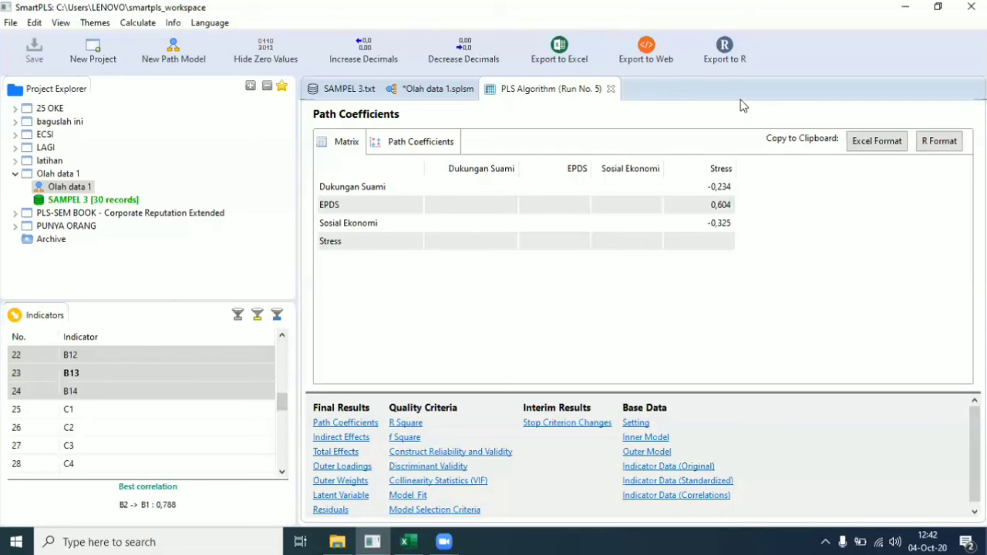
Step: Run bootstrapping from the model with 500 subsamples, two-tailed at 0.05
{"action": "left_click", "coordinate": [449, 91]}
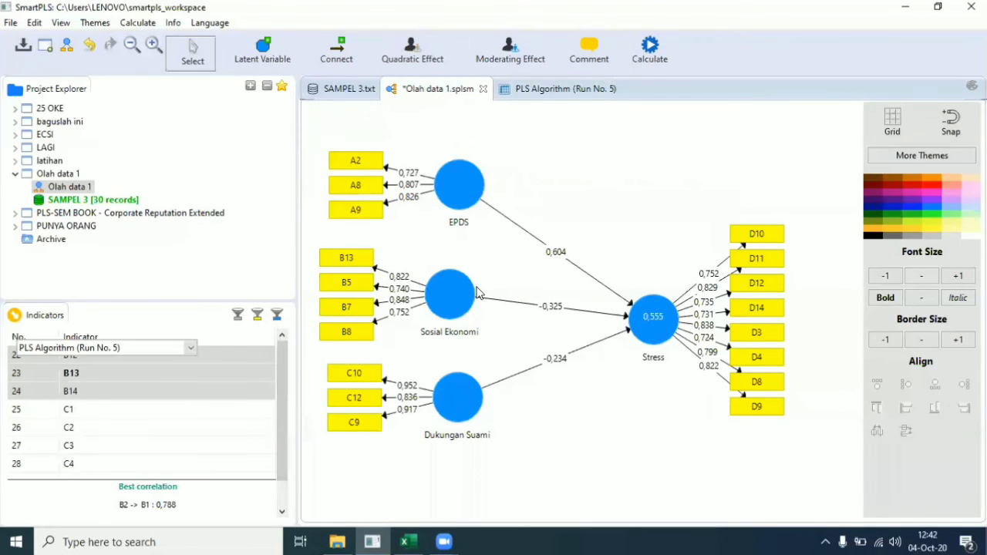
{"action": "left_click", "coordinate": [653, 60]}
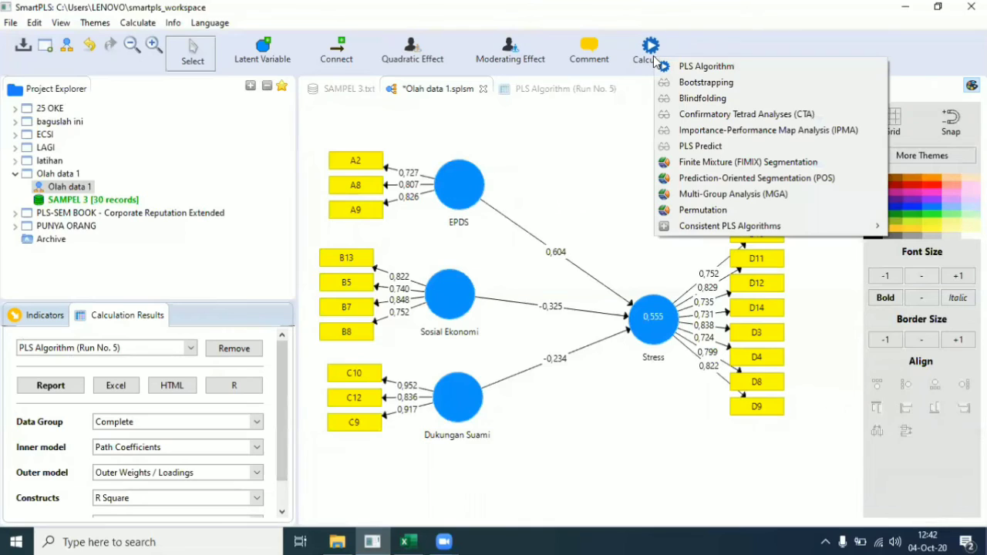
{"action": "left_click", "coordinate": [682, 83]}
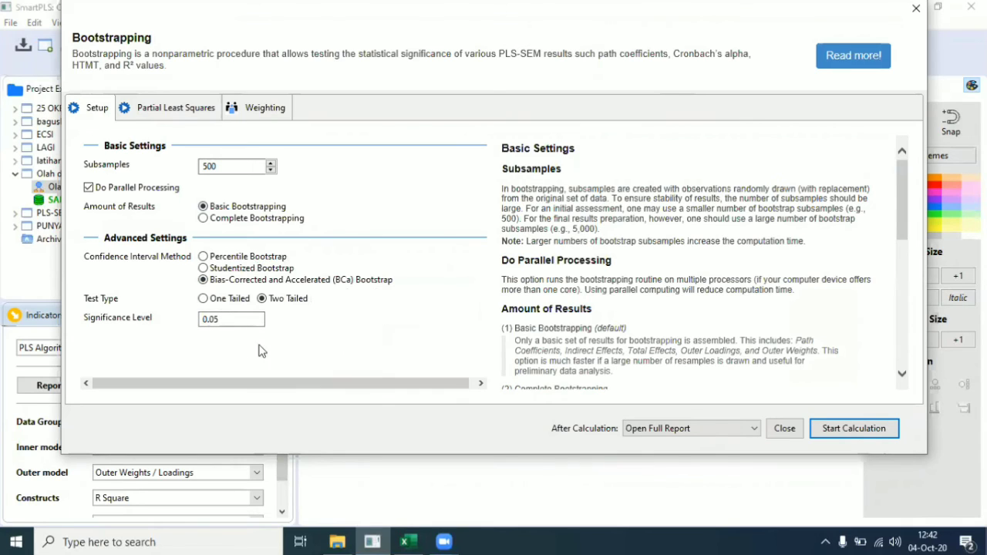
{"action": "left_click", "coordinate": [883, 433]}
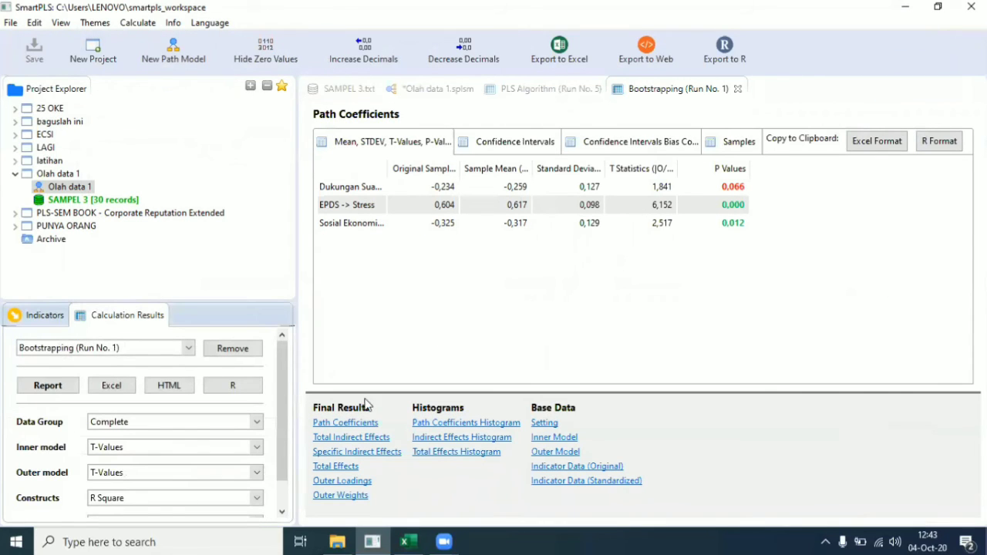
{"action": "left_click", "coordinate": [362, 429]}
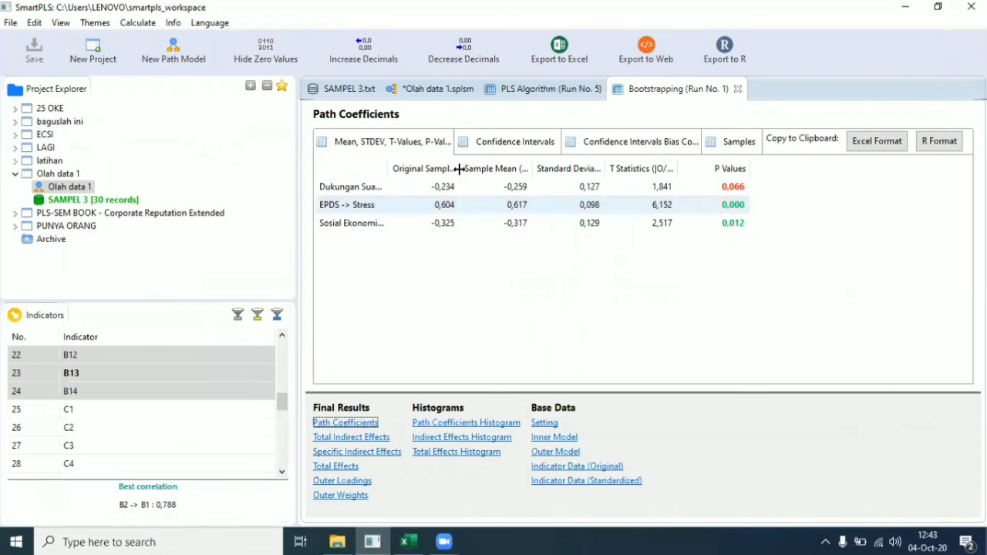
{"action": "left_click_drag", "start_coordinate": [460, 169], "coordinate": [492, 168]}
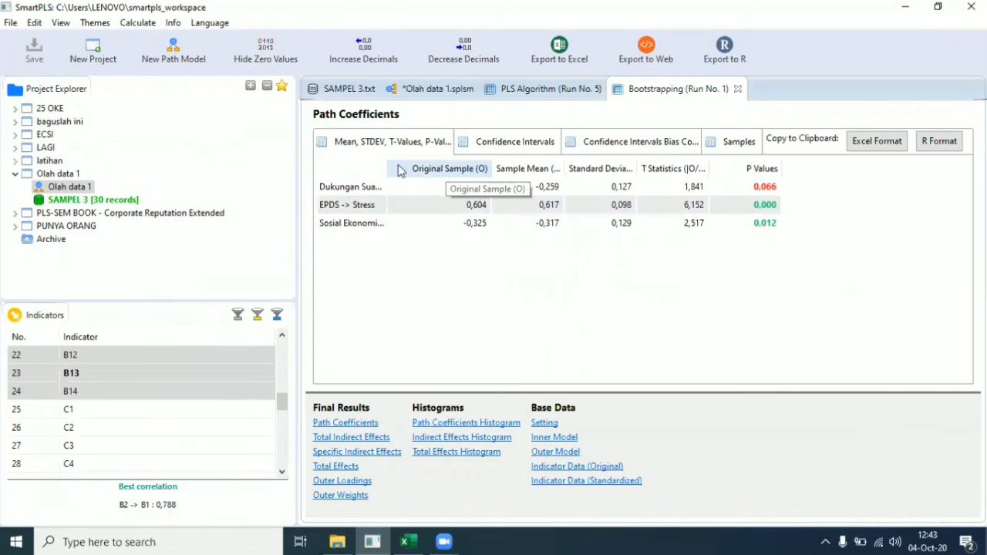
{"action": "left_click_drag", "start_coordinate": [385, 164], "coordinate": [458, 167]}
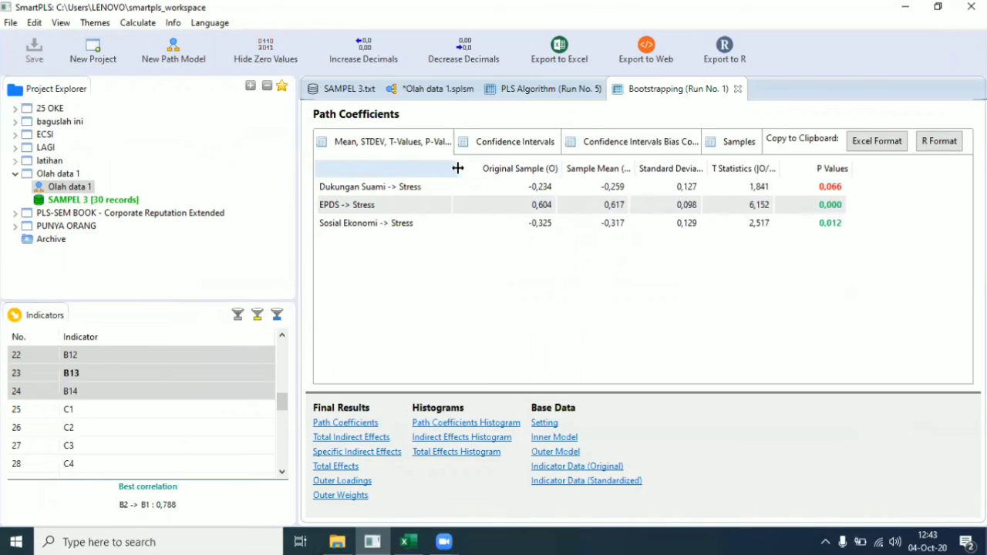
{"action": "left_click_drag", "start_coordinate": [634, 167], "coordinate": [680, 167]}
{"action": "left_click_drag", "start_coordinate": [764, 163], "coordinate": [773, 166]}
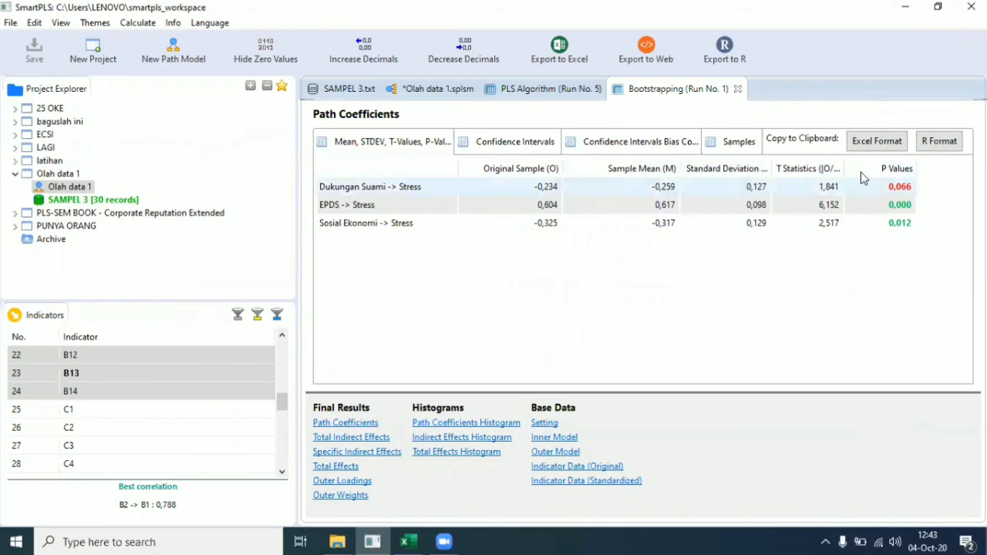
{"action": "left_click_drag", "start_coordinate": [838, 168], "coordinate": [893, 168]}
{"action": "left_click_drag", "start_coordinate": [764, 168], "coordinate": [729, 168]}
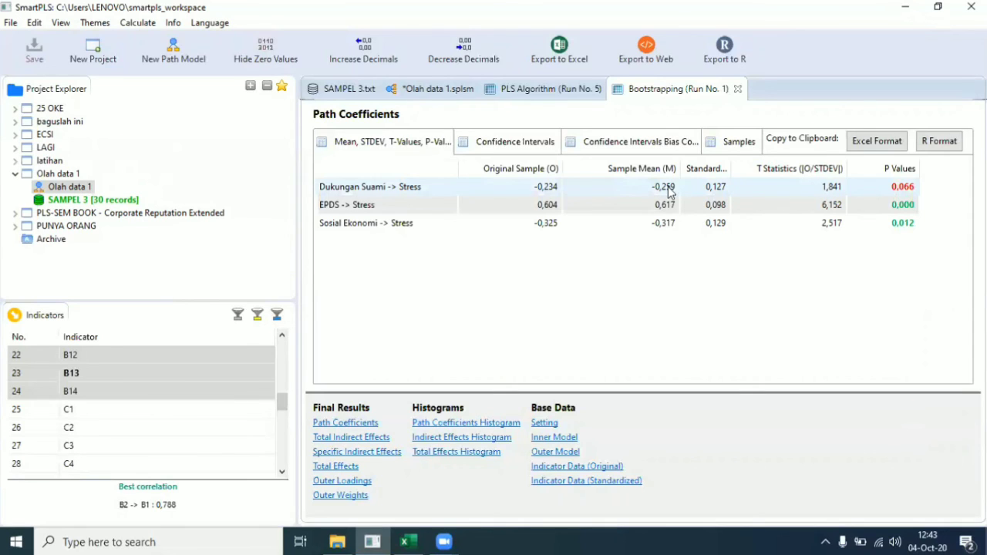
{"action": "left_click", "coordinate": [830, 201]}
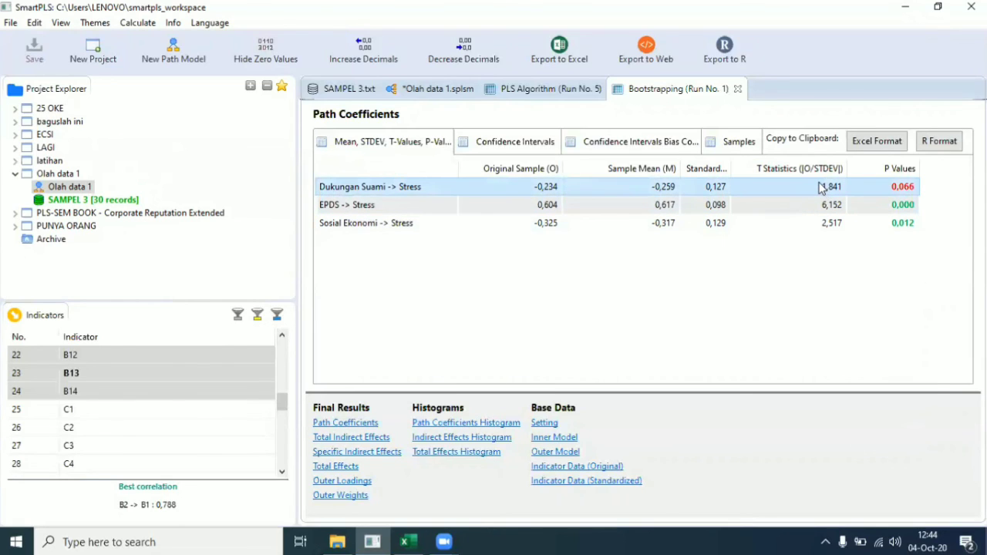
{"action": "left_click", "coordinate": [813, 202]}
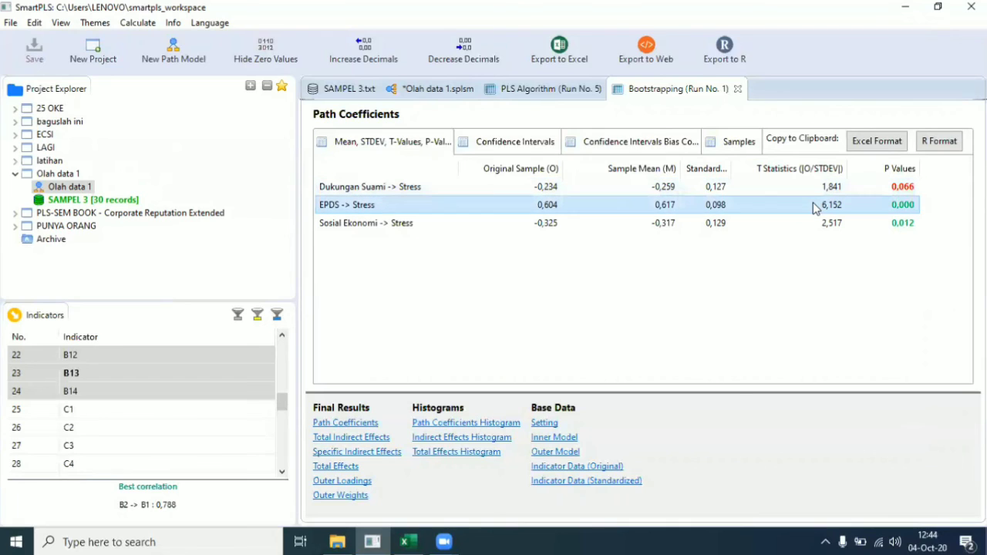
{"action": "left_click", "coordinate": [813, 221]}
{"action": "left_click", "coordinate": [815, 206]}
{"action": "left_click", "coordinate": [807, 224]}
{"action": "left_click", "coordinate": [811, 206]}
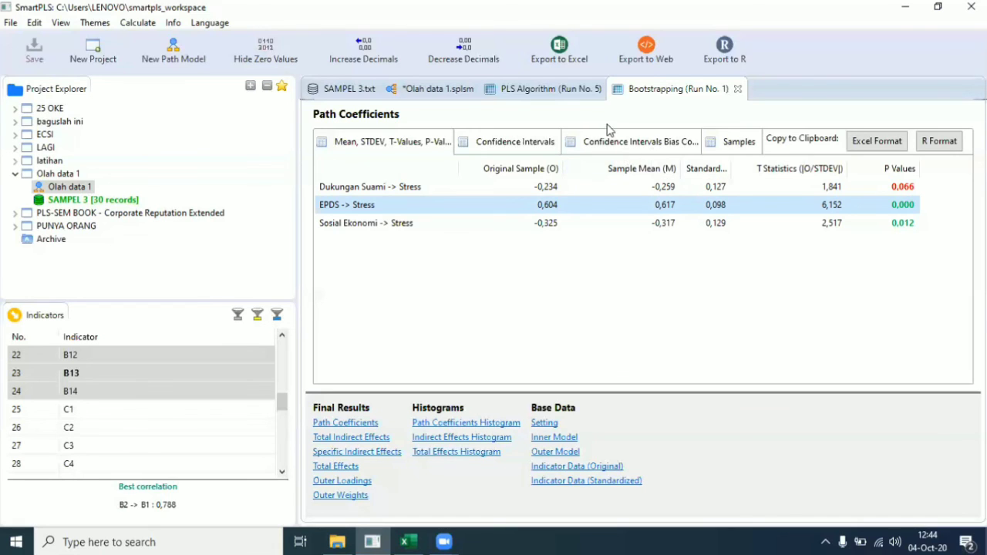
Step: Run blindfolding on the path model with omission distance 7
{"action": "left_click", "coordinate": [430, 88]}
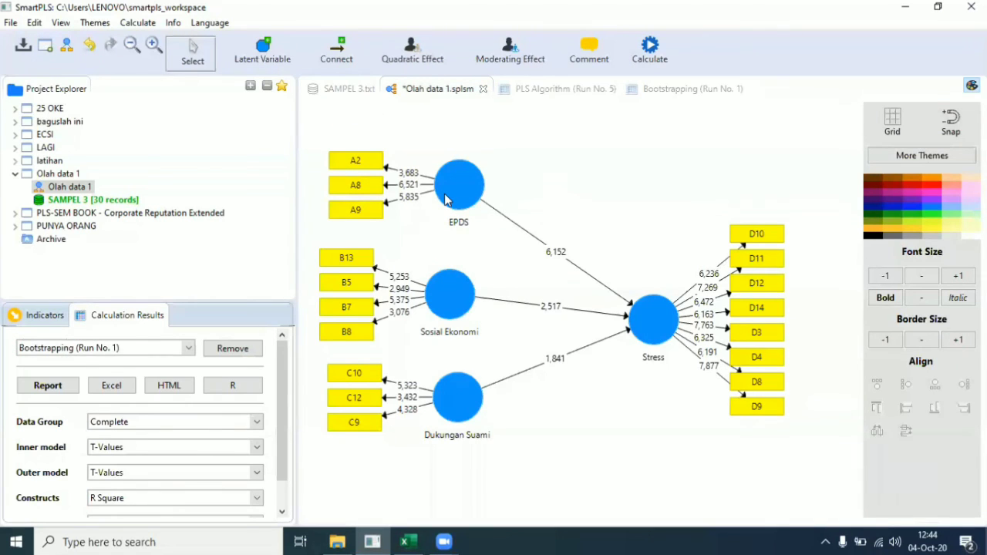
{"action": "left_click", "coordinate": [652, 51]}
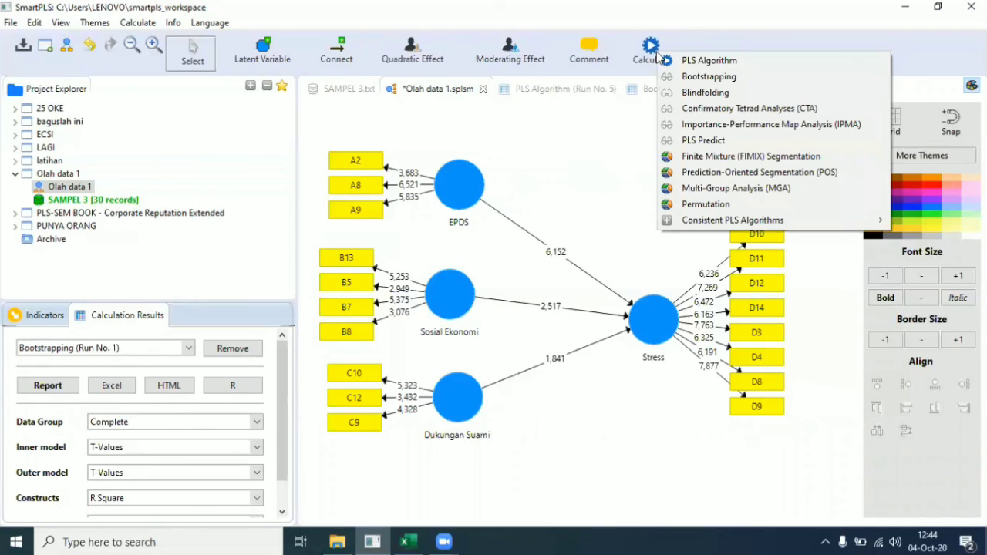
{"action": "left_click", "coordinate": [697, 96]}
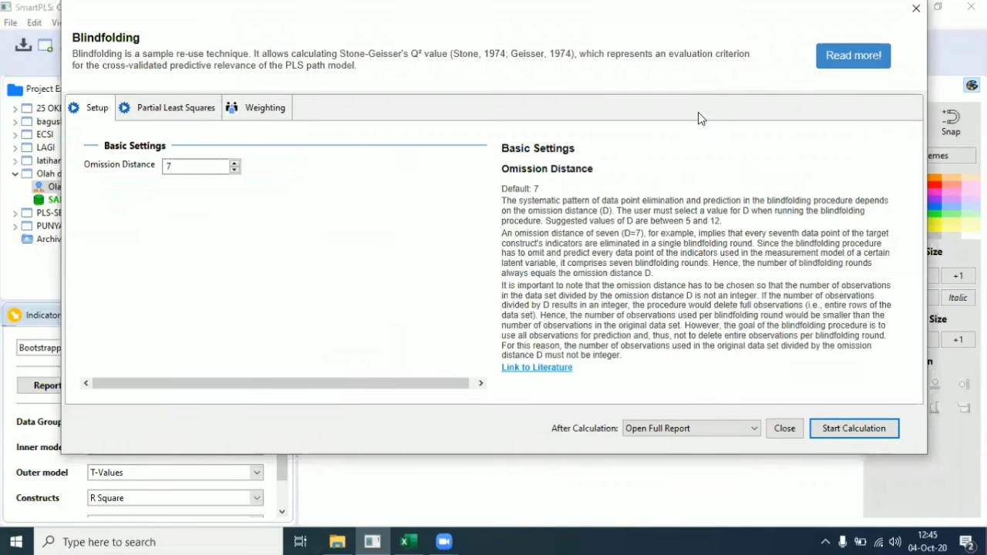
{"action": "left_click", "coordinate": [886, 428]}
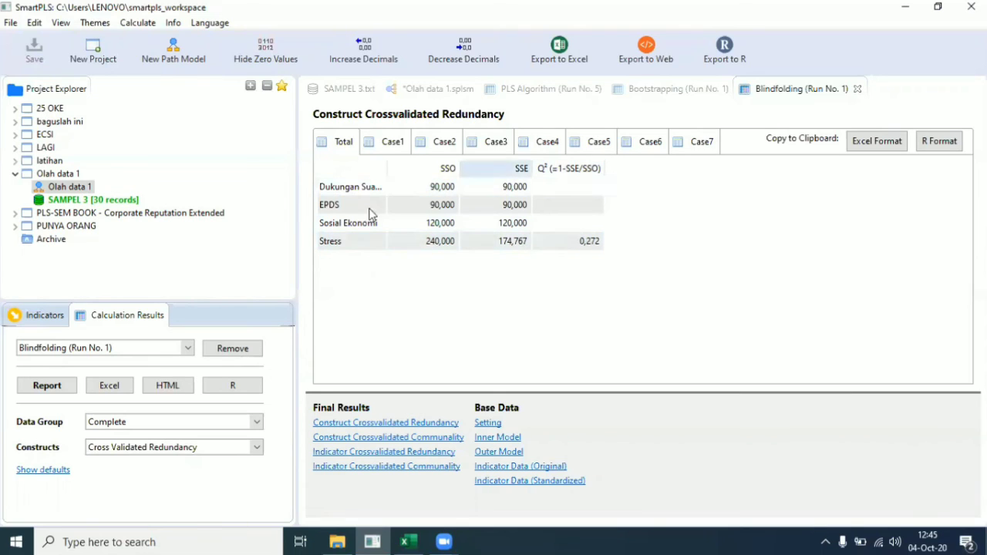
Step: Widen the blindfolding table's construct column, then return to Run No. 5's Path Coefficients
{"action": "left_click_drag", "start_coordinate": [390, 162], "coordinate": [410, 159]}
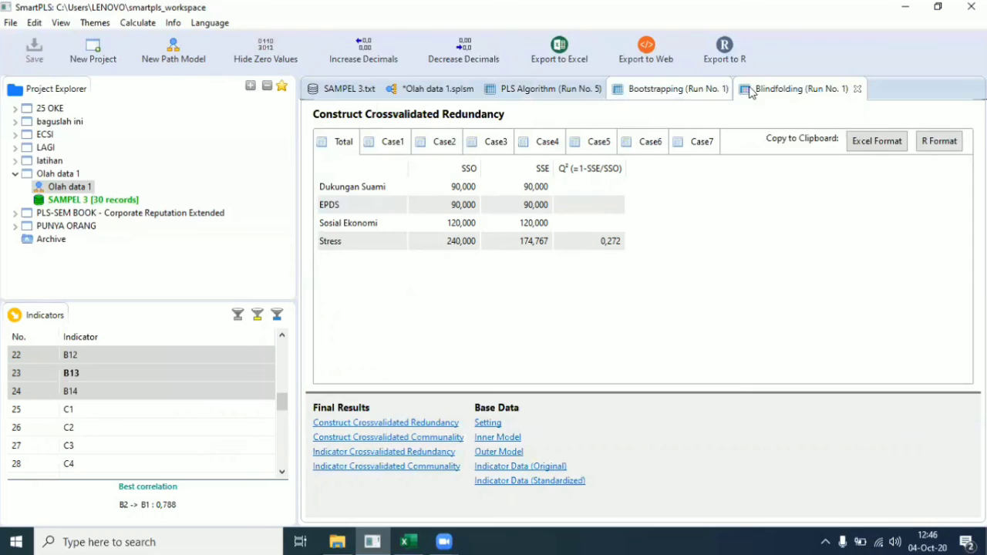
{"action": "left_click", "coordinate": [527, 93]}
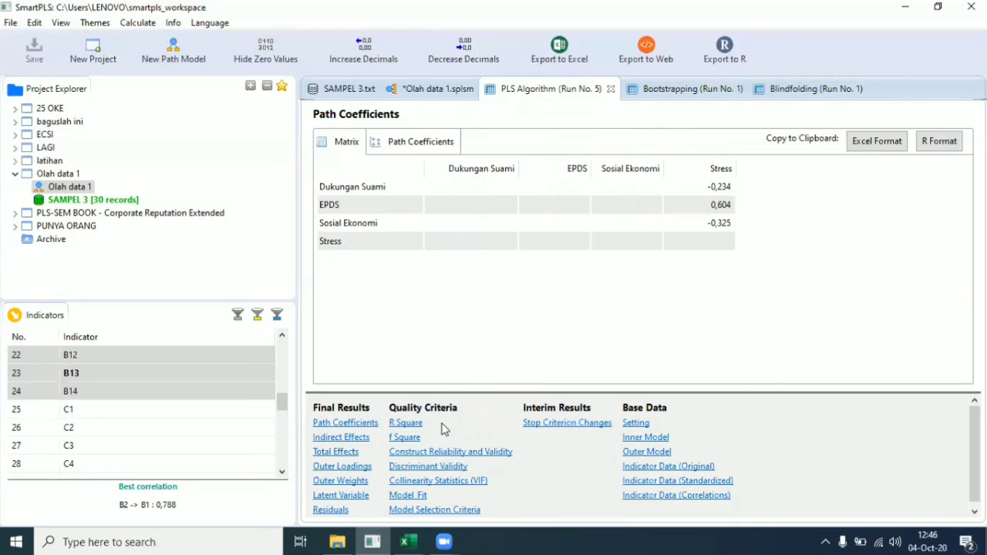
Step: Show Model Fit (SRMR 0,113, NFI 0,520) with the Estimated Model column widened
{"action": "left_click", "coordinate": [405, 496]}
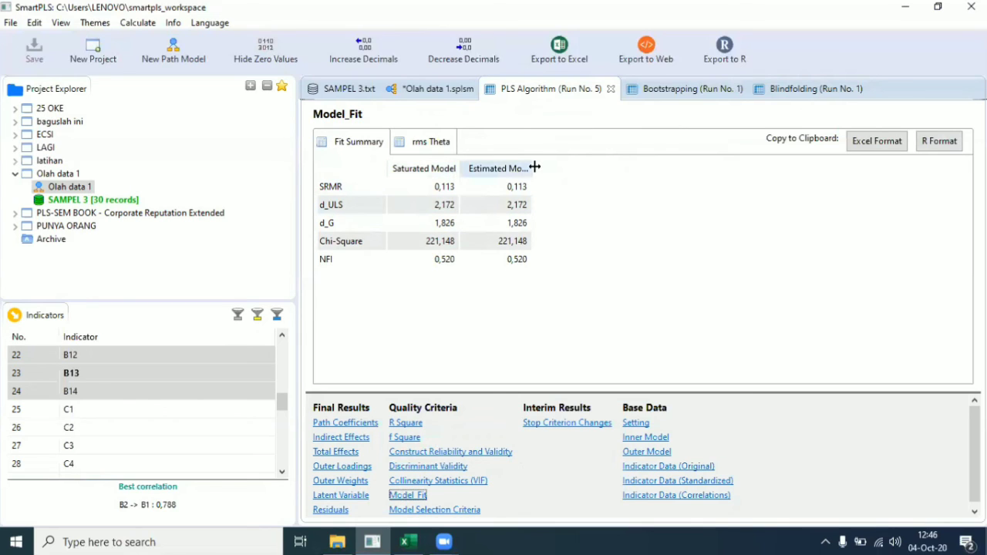
{"action": "left_click_drag", "start_coordinate": [535, 168], "coordinate": [582, 162]}
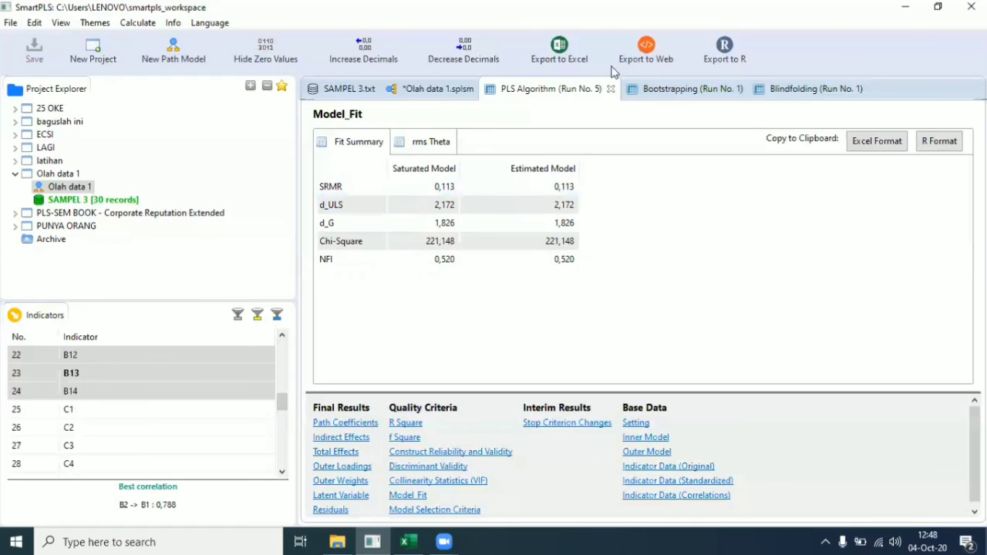
Step: Review the Bootstrapping and PLS Algorithm results, then return to the path model diagram
{"action": "left_click", "coordinate": [716, 89]}
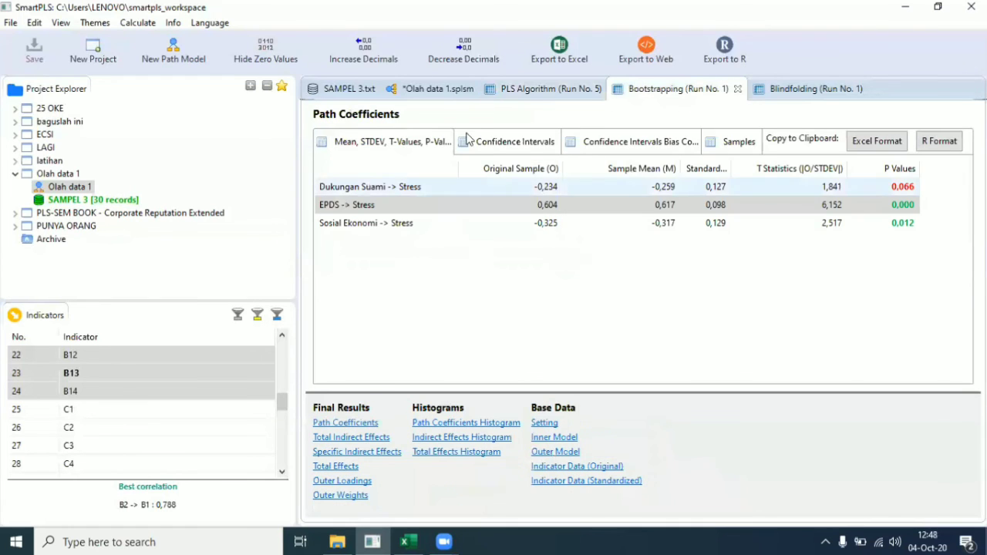
{"action": "left_click", "coordinate": [545, 94]}
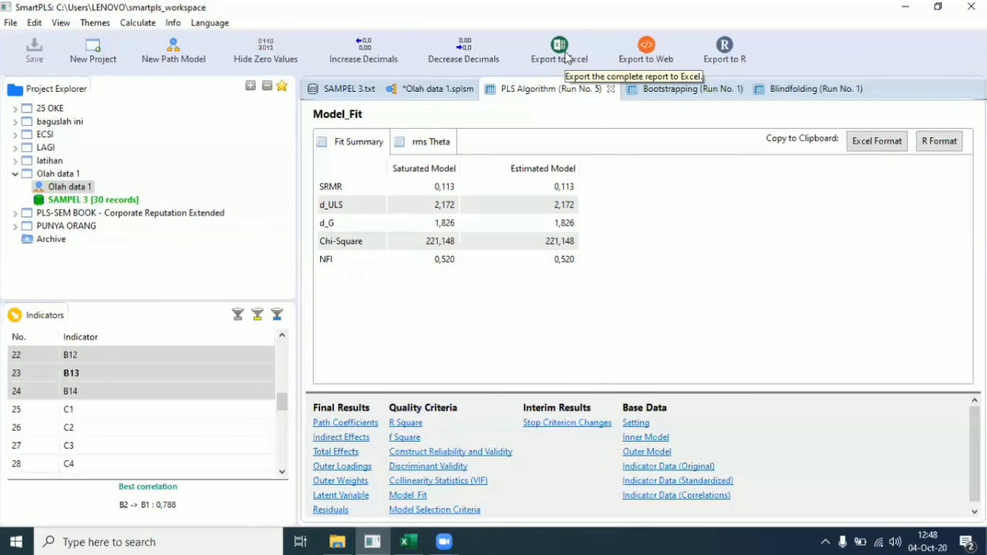
{"action": "left_click", "coordinate": [436, 94]}
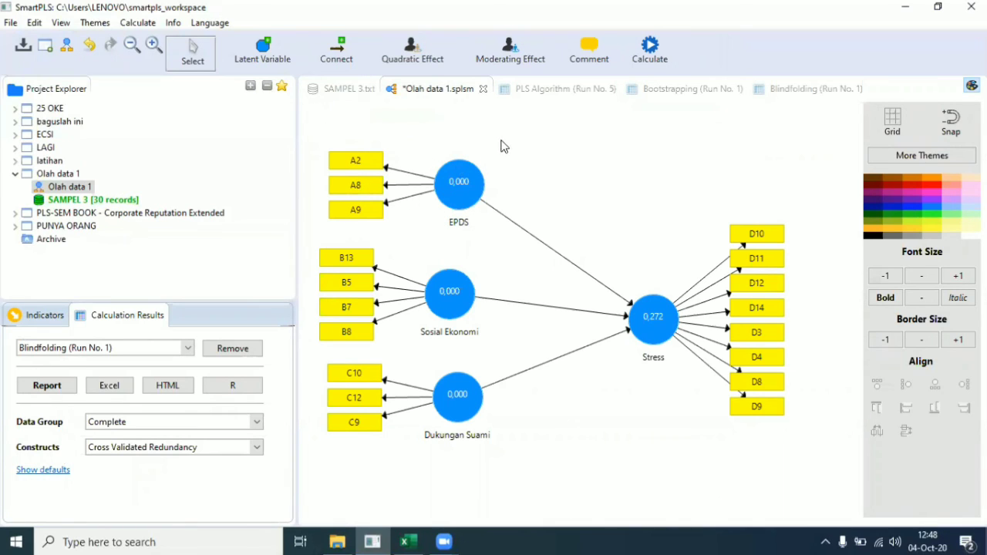
{"action": "right_click", "coordinate": [548, 133]}
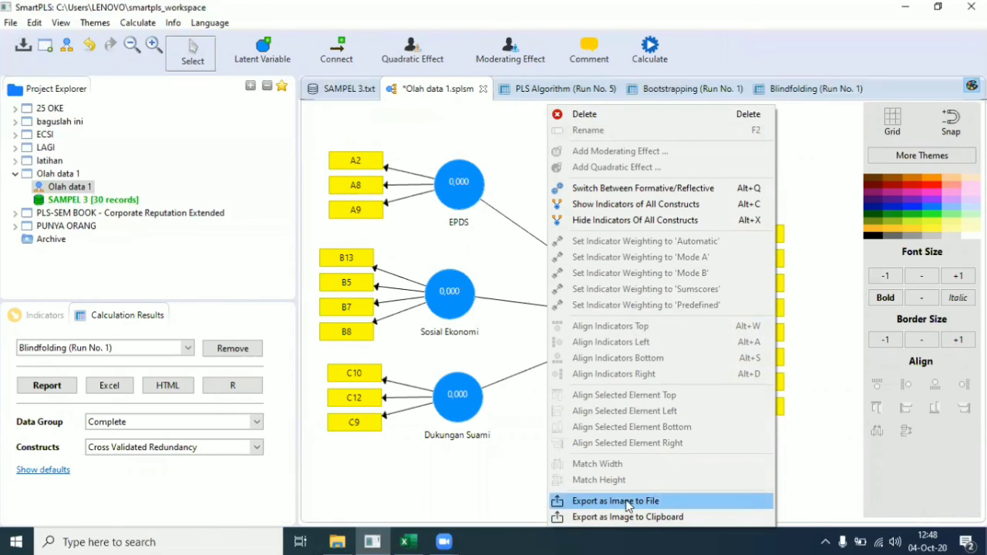
{"action": "left_click", "coordinate": [499, 401]}
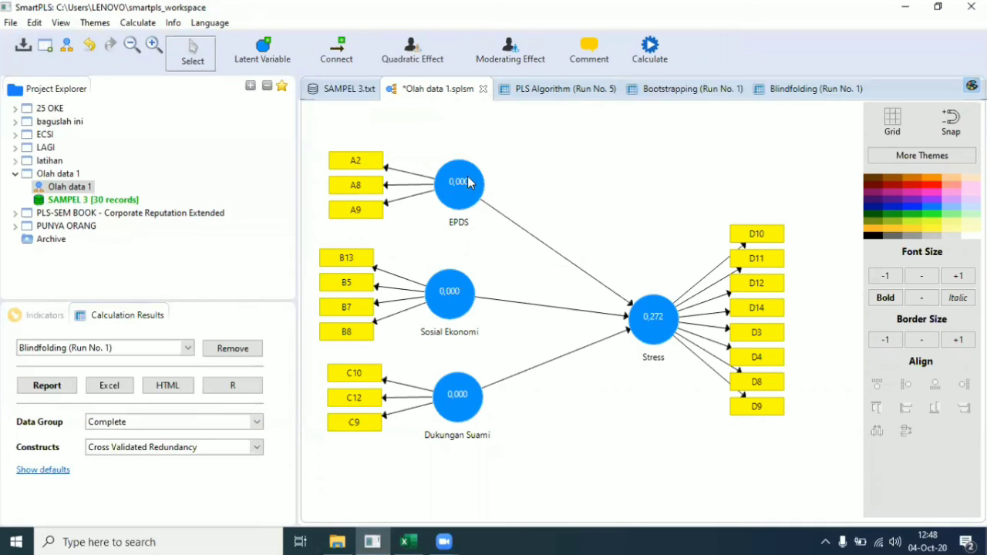
{"action": "mouse_move", "coordinate": [474, 182]}
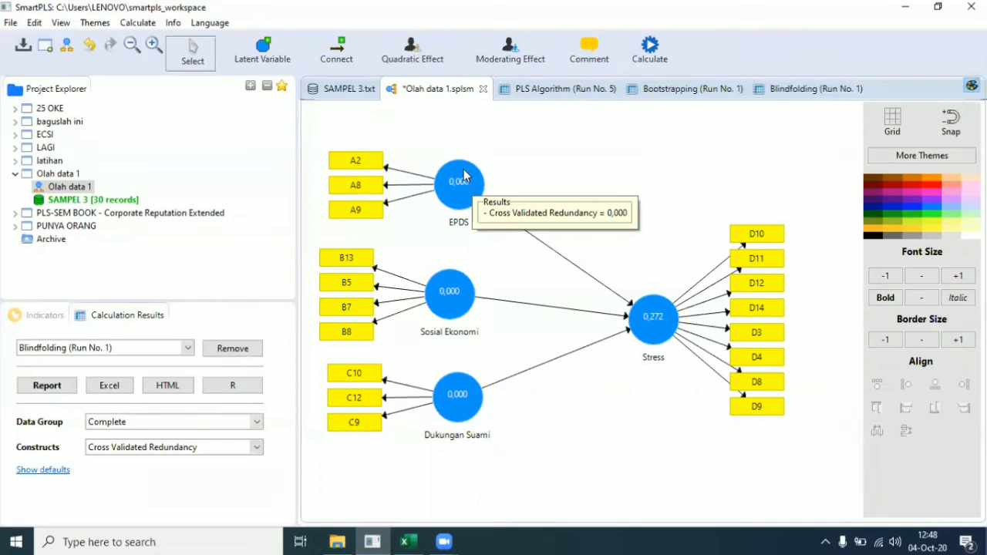